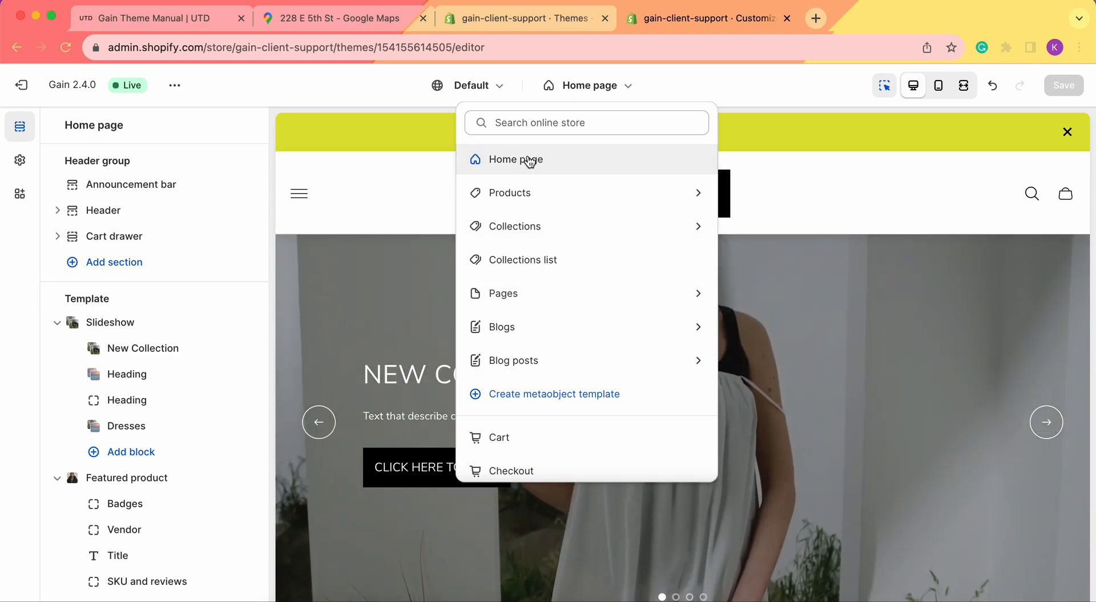
Keep the Home page template selected and scroll its section list down to Add section
{"action": "left_click", "coordinate": [341, 83]}
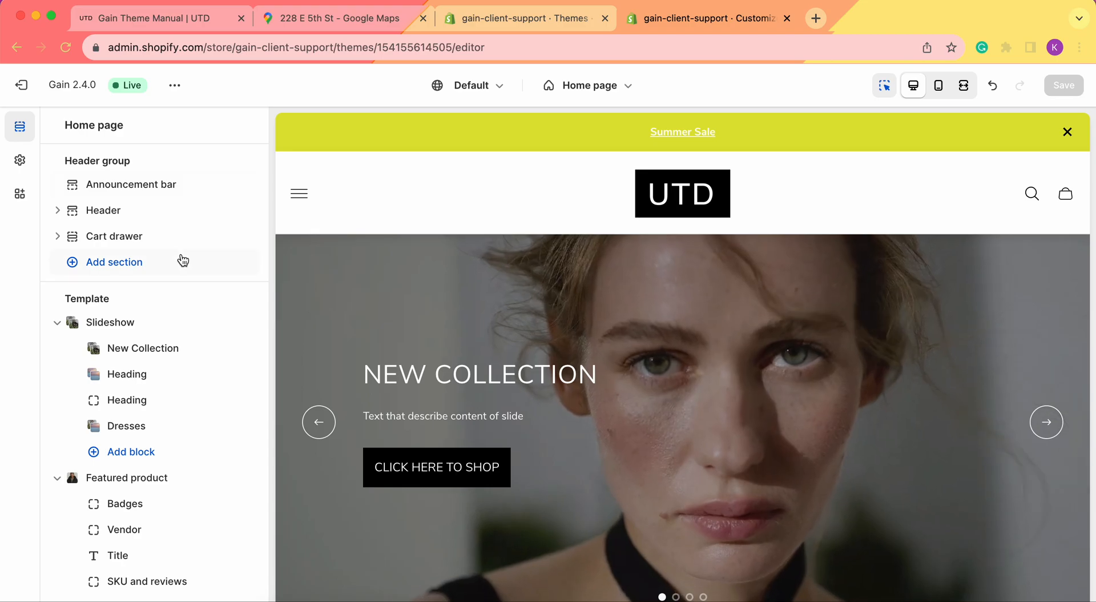
{"action": "scroll", "coordinate": [180, 258], "scroll_direction": "down", "scroll_amount": 15}
{"action": "scroll", "coordinate": [183, 260], "scroll_direction": "down", "scroll_amount": 10}
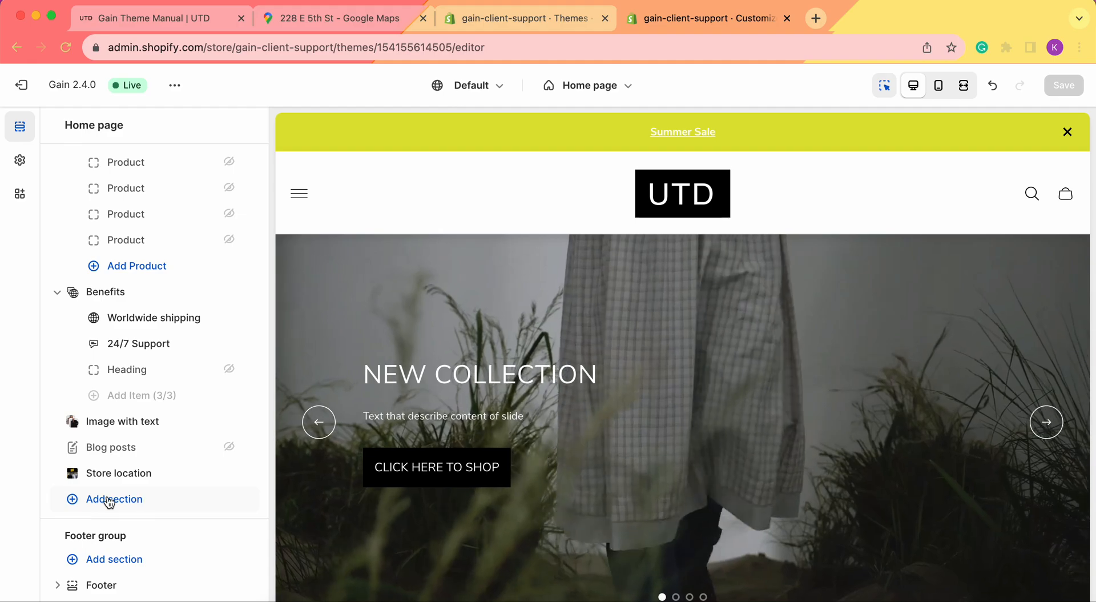
Search the section library for 'events' and add the Events calendar section
{"action": "left_click", "coordinate": [110, 501]}
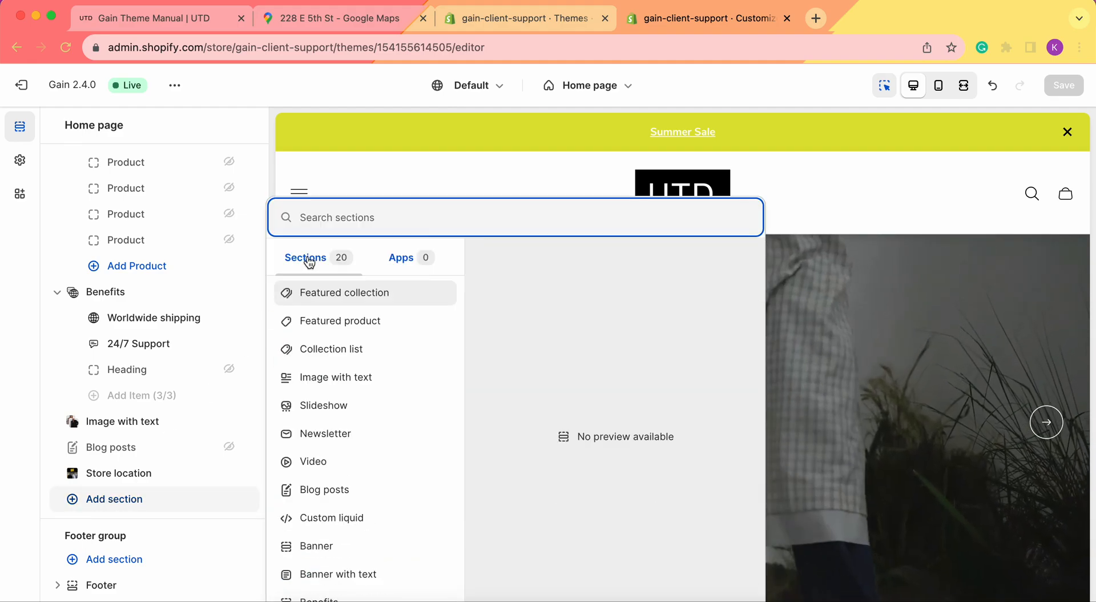
{"action": "type", "text": "events"}
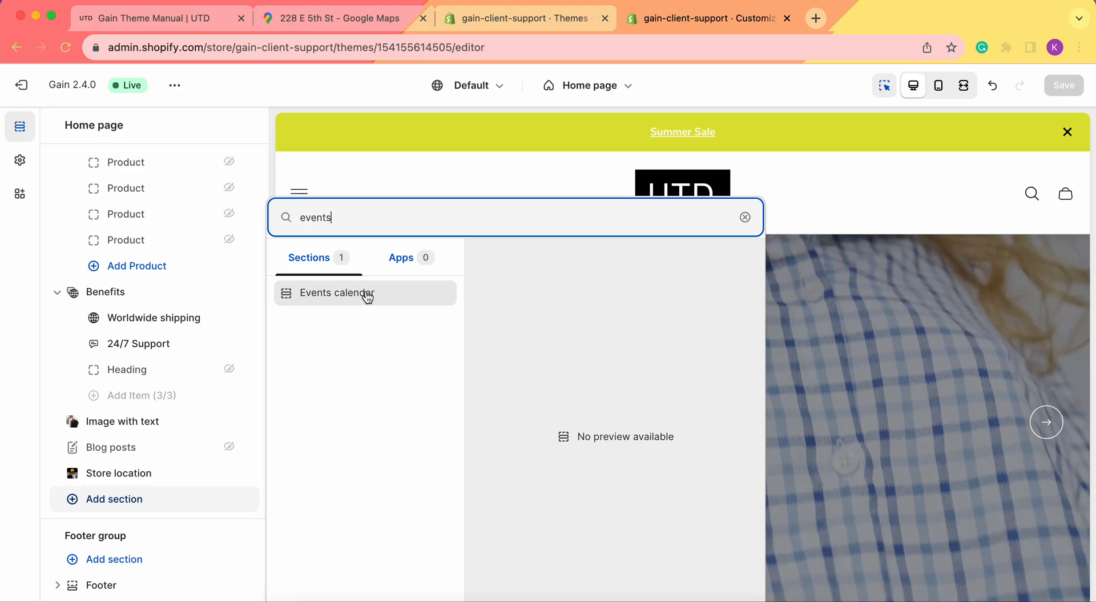
{"action": "left_click", "coordinate": [365, 292]}
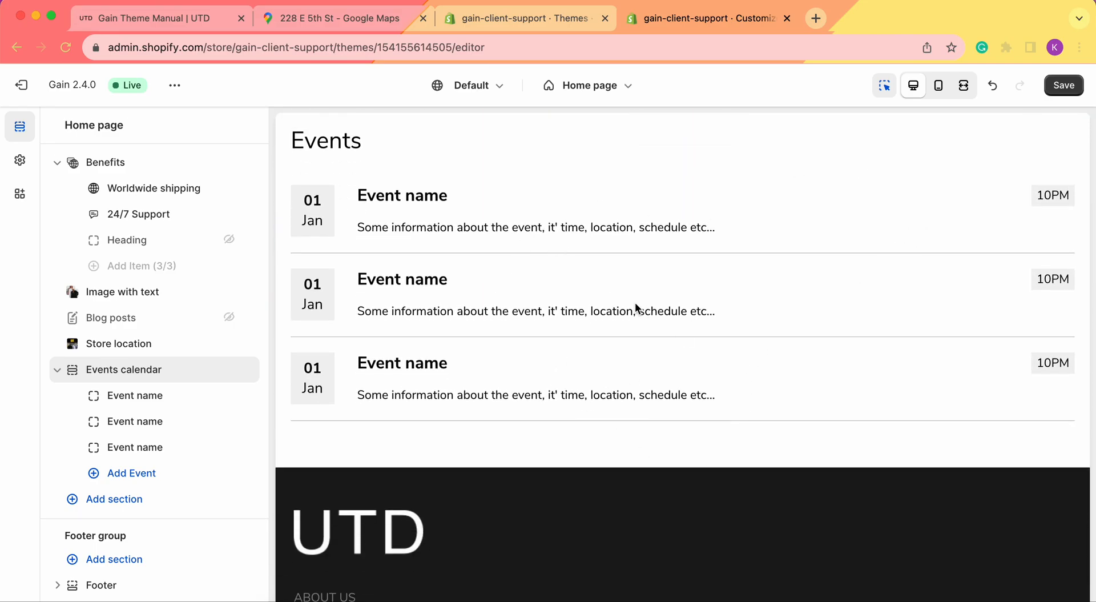
Change the section heading to 'Events calendar'
{"action": "left_click", "coordinate": [133, 373]}
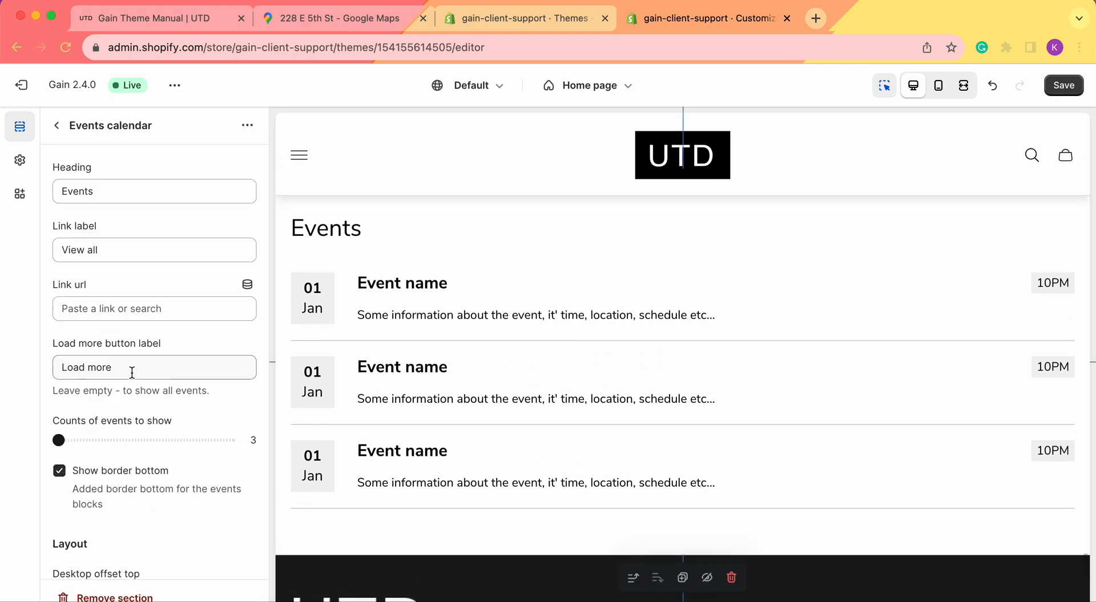
{"action": "left_click", "coordinate": [131, 196]}
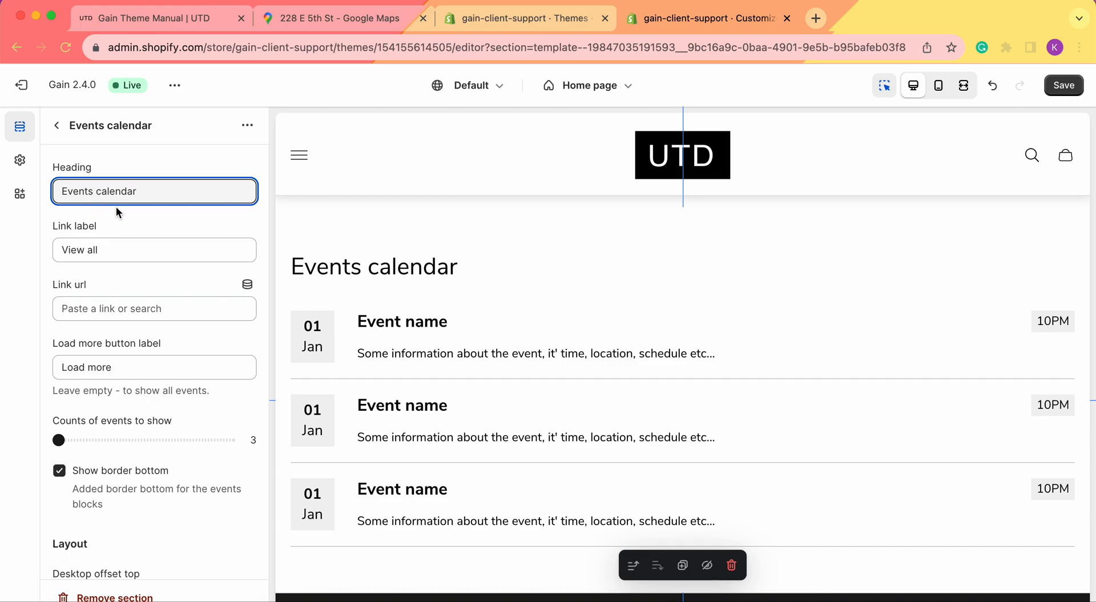
{"action": "left_click", "coordinate": [112, 251]}
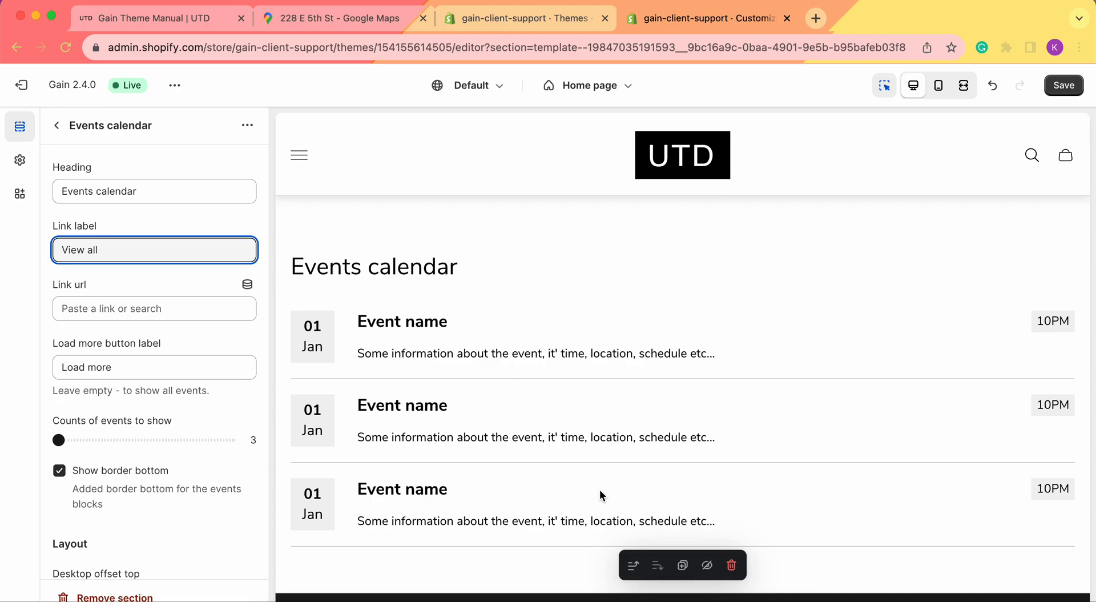
Point the section's View all link to the News blog
{"action": "left_click", "coordinate": [106, 314]}
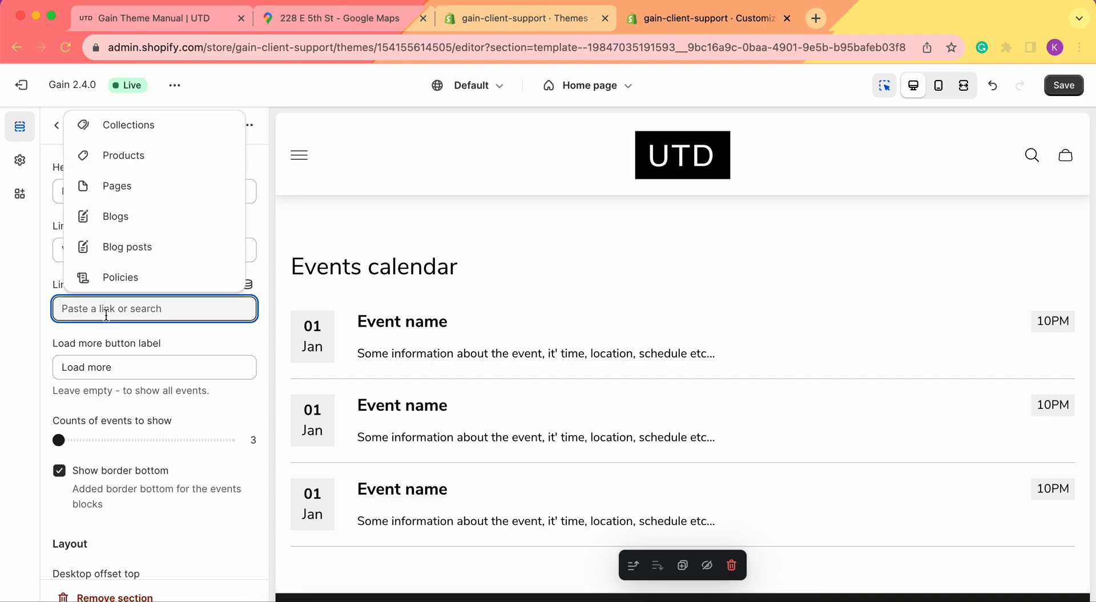
{"action": "left_click", "coordinate": [120, 217]}
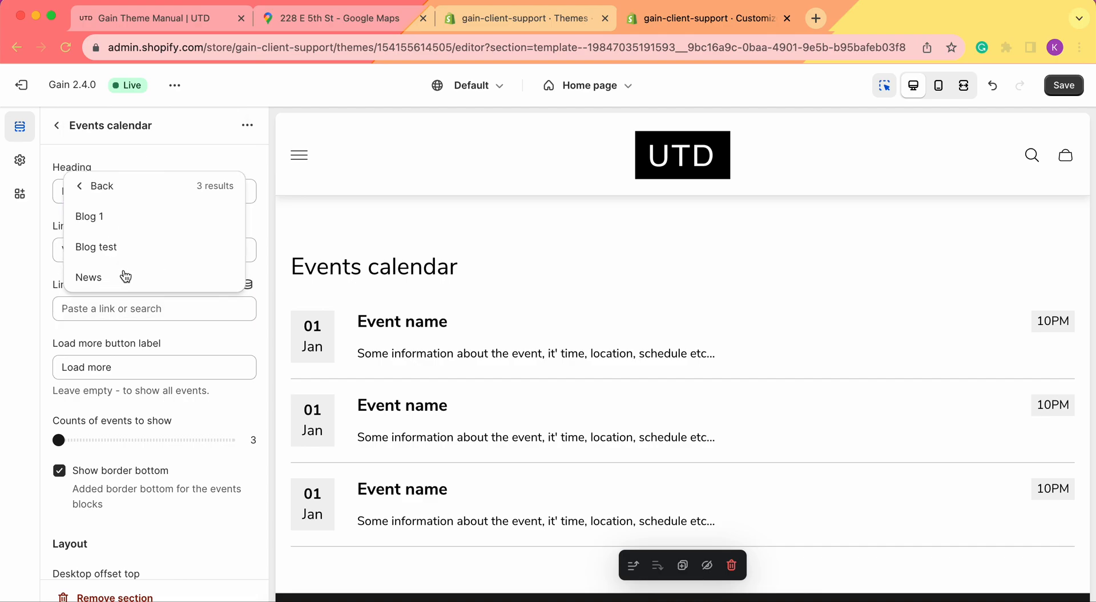
{"action": "left_click", "coordinate": [106, 276]}
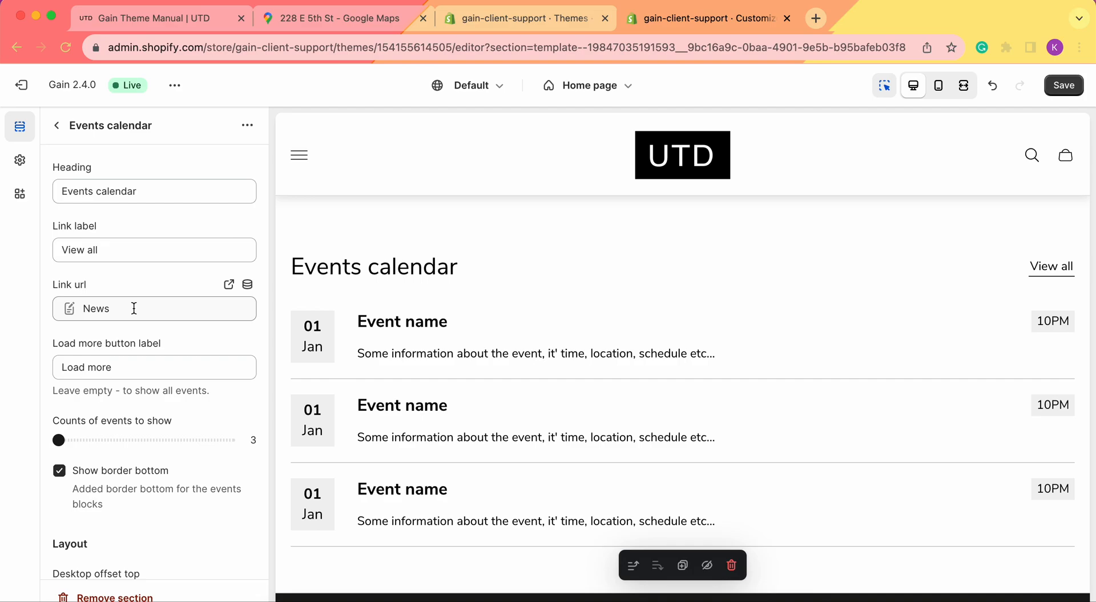
{"action": "scroll", "coordinate": [134, 308], "scroll_direction": "down", "scroll_amount": 2}
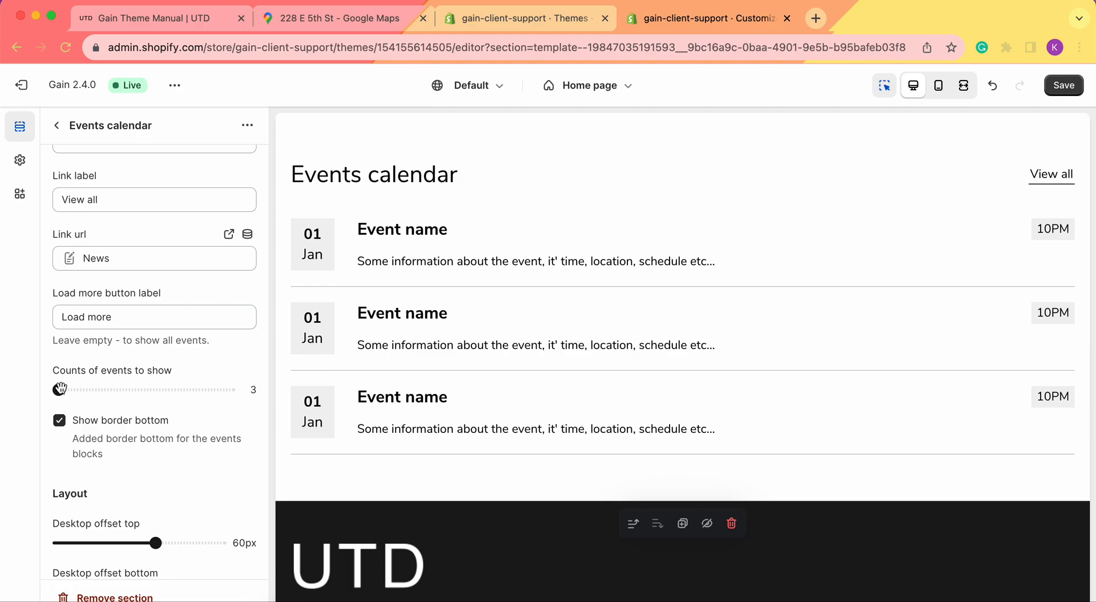
{"action": "left_click_drag", "start_coordinate": [59, 388], "coordinate": [228, 389]}
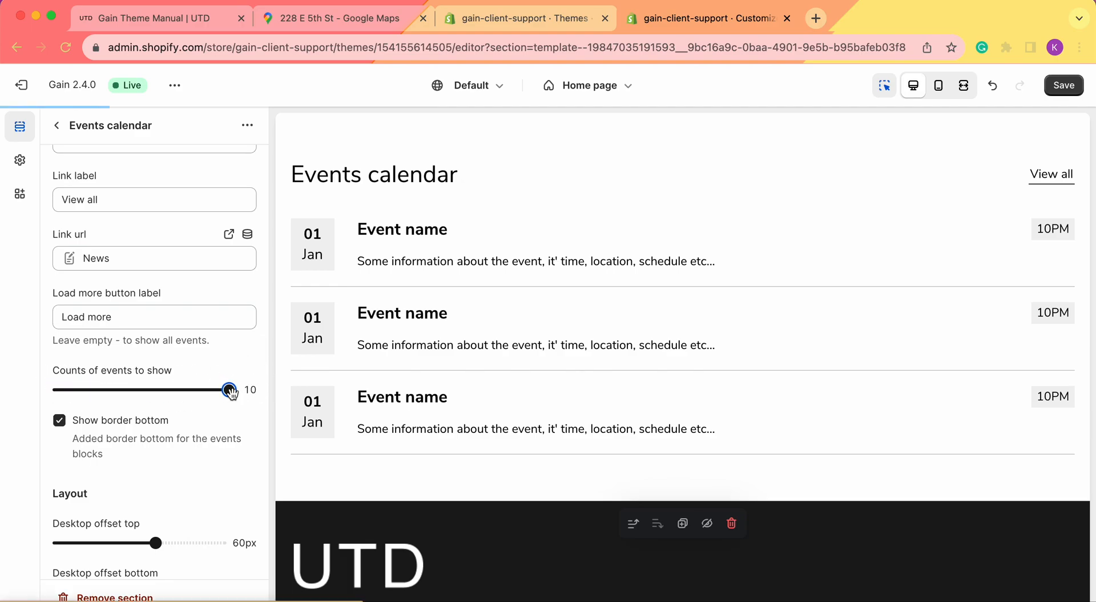
{"action": "left_click", "coordinate": [65, 391]}
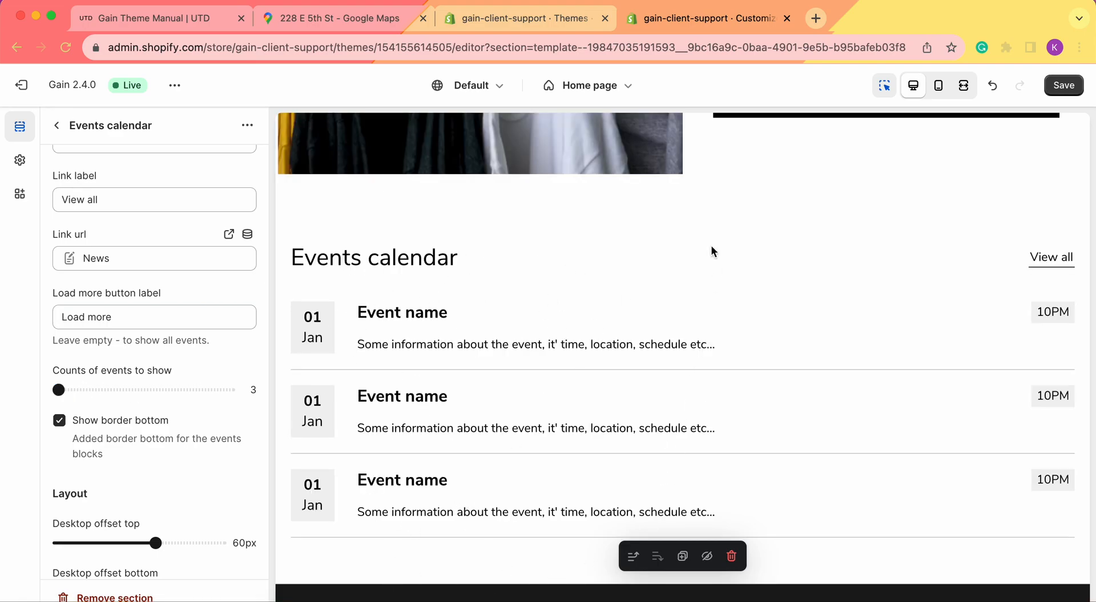
Add three more Event blocks to the Events calendar section
{"action": "left_click", "coordinate": [56, 125]}
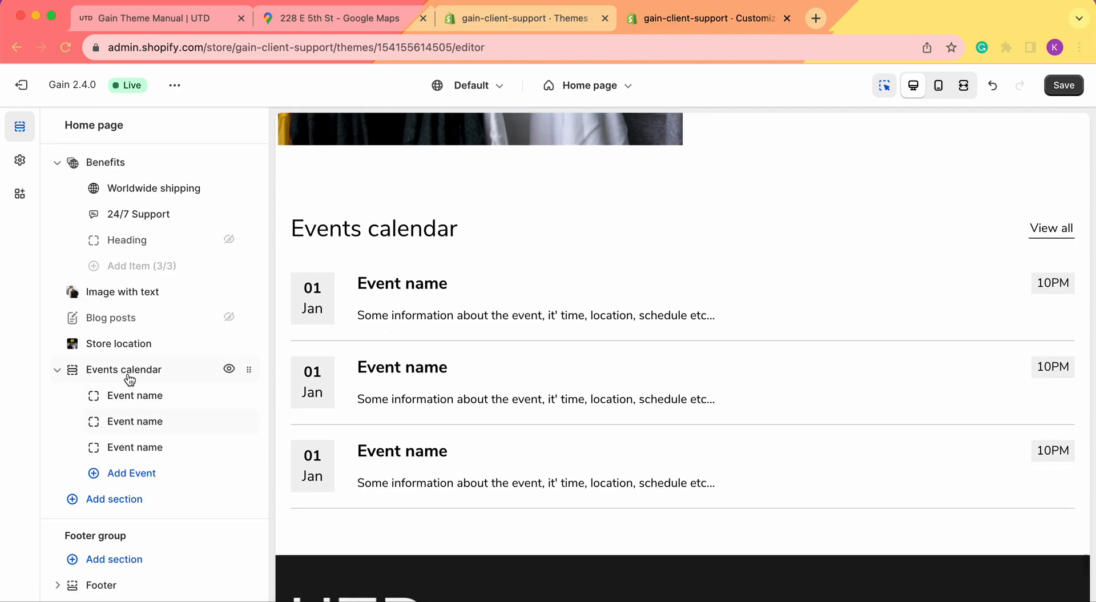
{"action": "left_click", "coordinate": [134, 473]}
{"action": "left_click", "coordinate": [137, 498]}
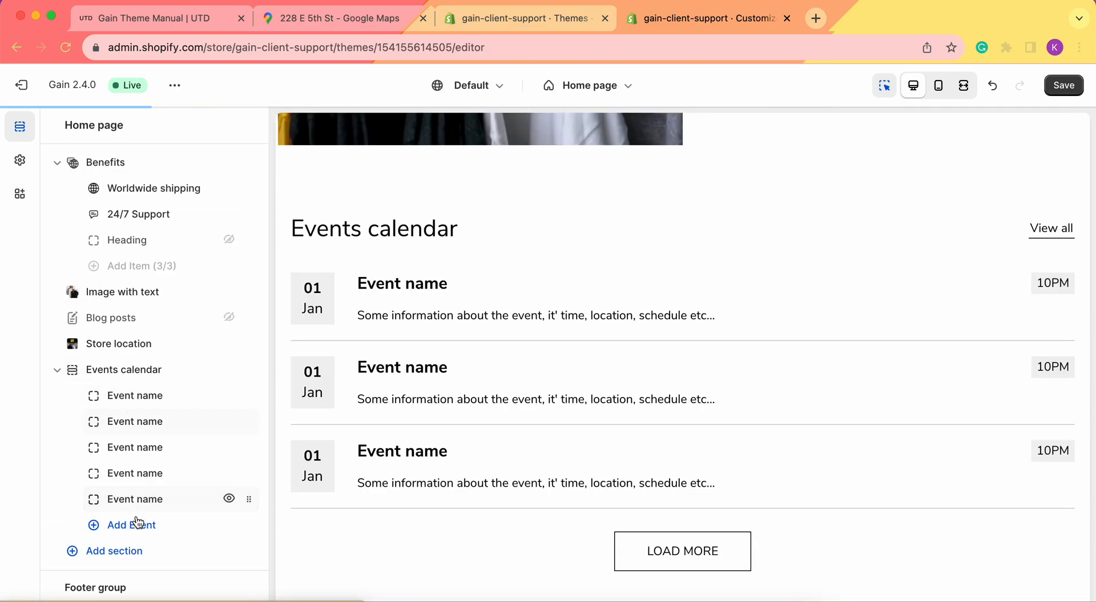
{"action": "left_click", "coordinate": [141, 526]}
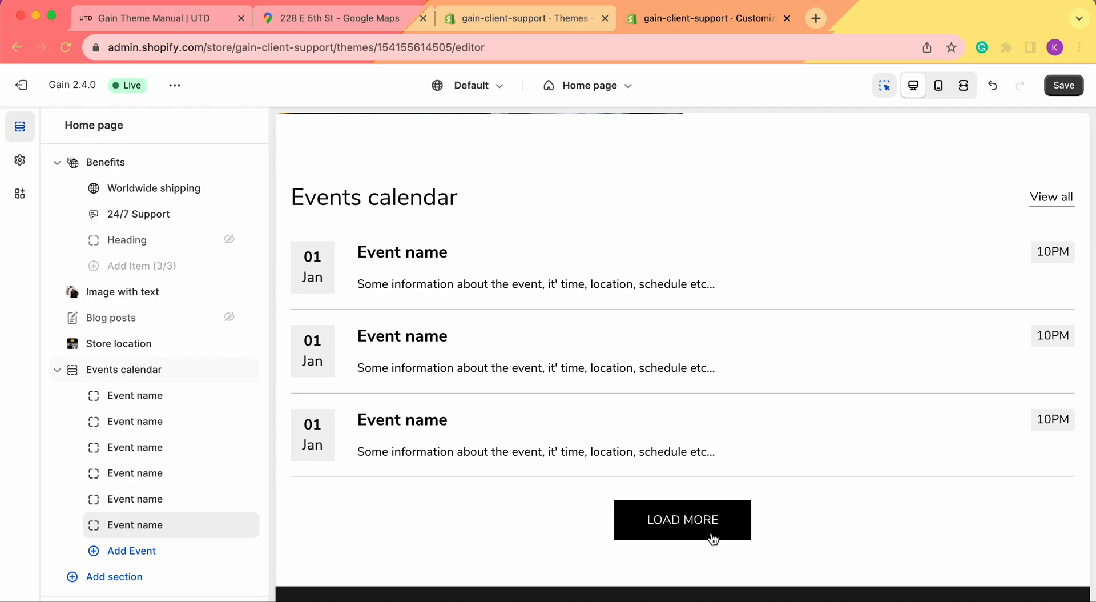
Delete the extra sixth Event block so five events remain
{"action": "scroll", "coordinate": [146, 510], "scroll_direction": "down", "scroll_amount": 2}
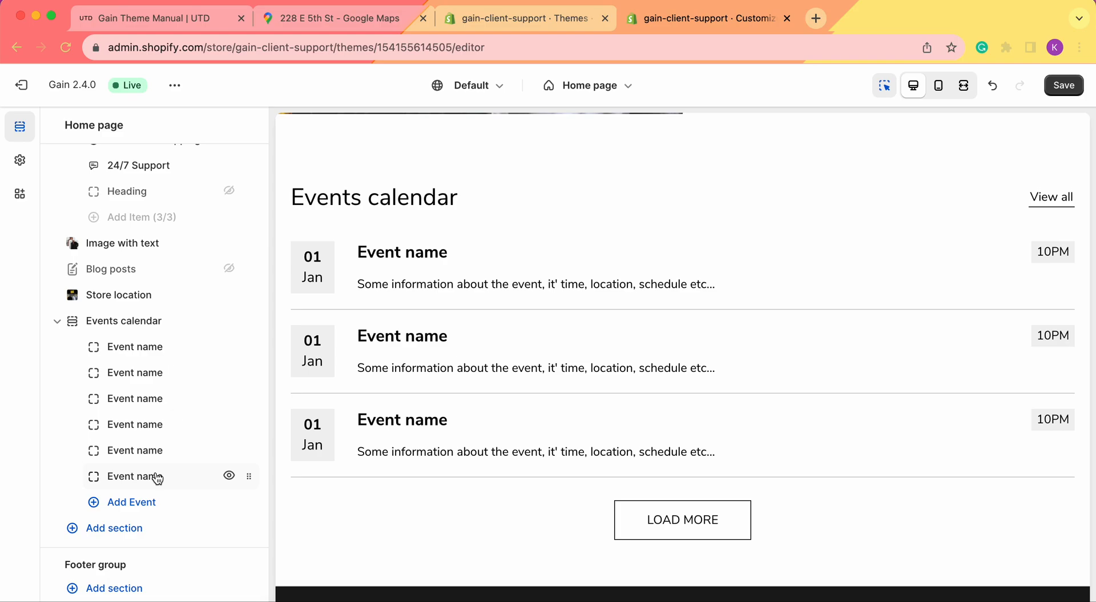
{"action": "left_click", "coordinate": [137, 476]}
{"action": "left_click", "coordinate": [112, 594]}
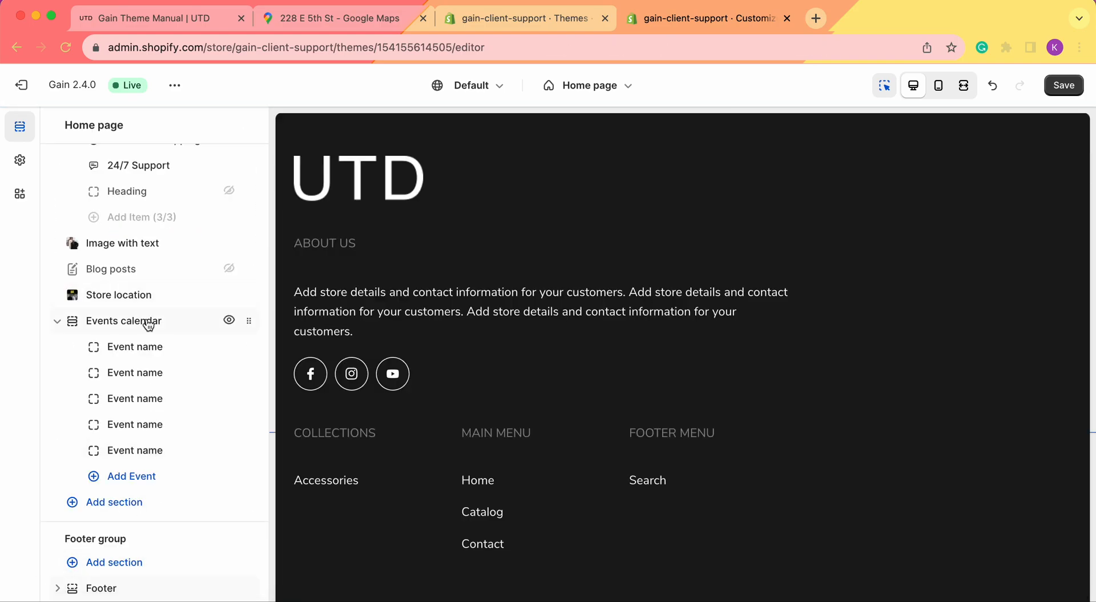
{"action": "left_click", "coordinate": [147, 320]}
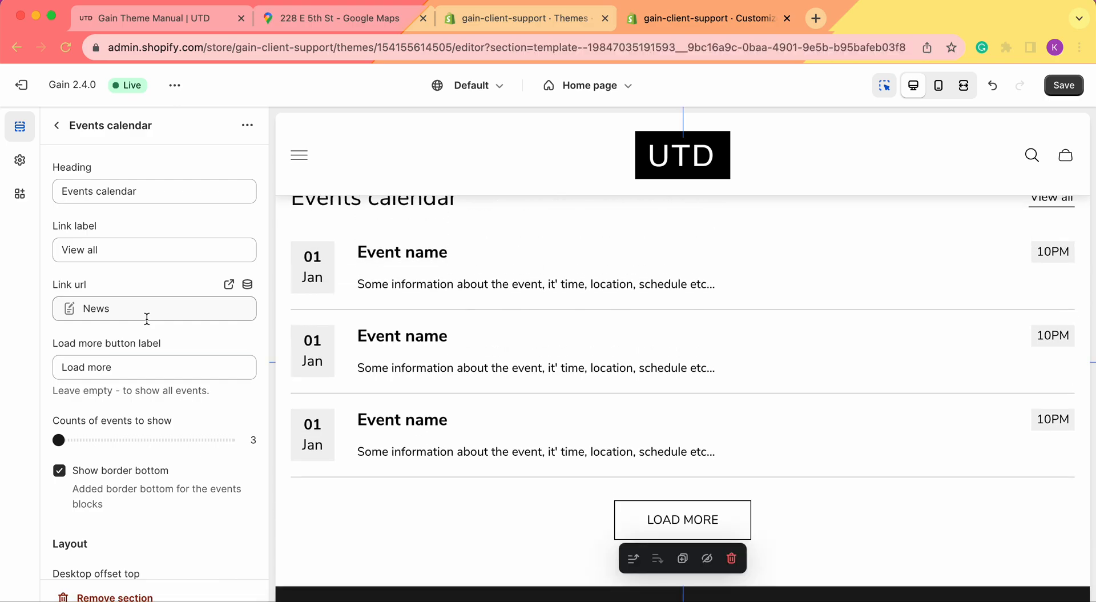
Try 4 events shown before returning to 3, and edit the Load more button label
{"action": "scroll", "coordinate": [114, 366], "scroll_direction": "down", "scroll_amount": 1}
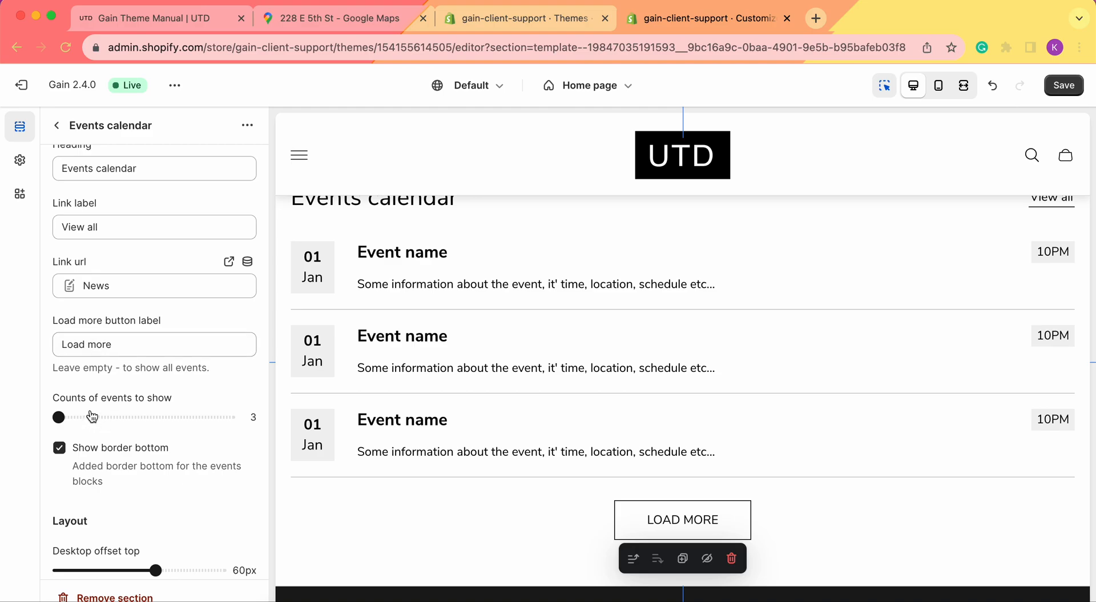
{"action": "scroll", "coordinate": [460, 402], "scroll_direction": "down", "scroll_amount": 1}
{"action": "left_click_drag", "start_coordinate": [62, 418], "coordinate": [79, 421]}
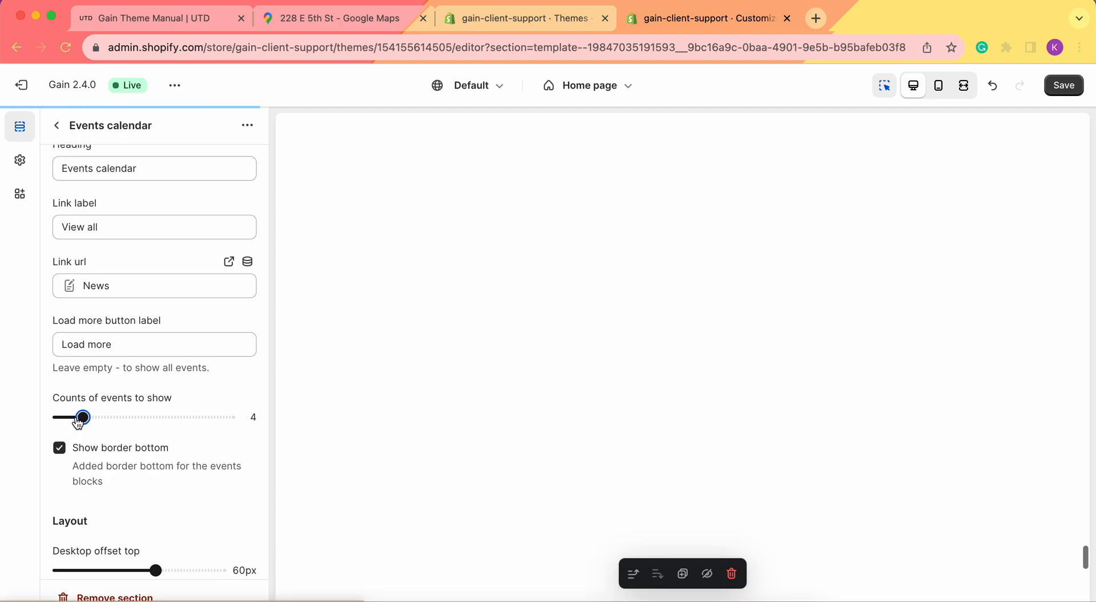
{"action": "left_click_drag", "start_coordinate": [83, 417], "coordinate": [59, 418]}
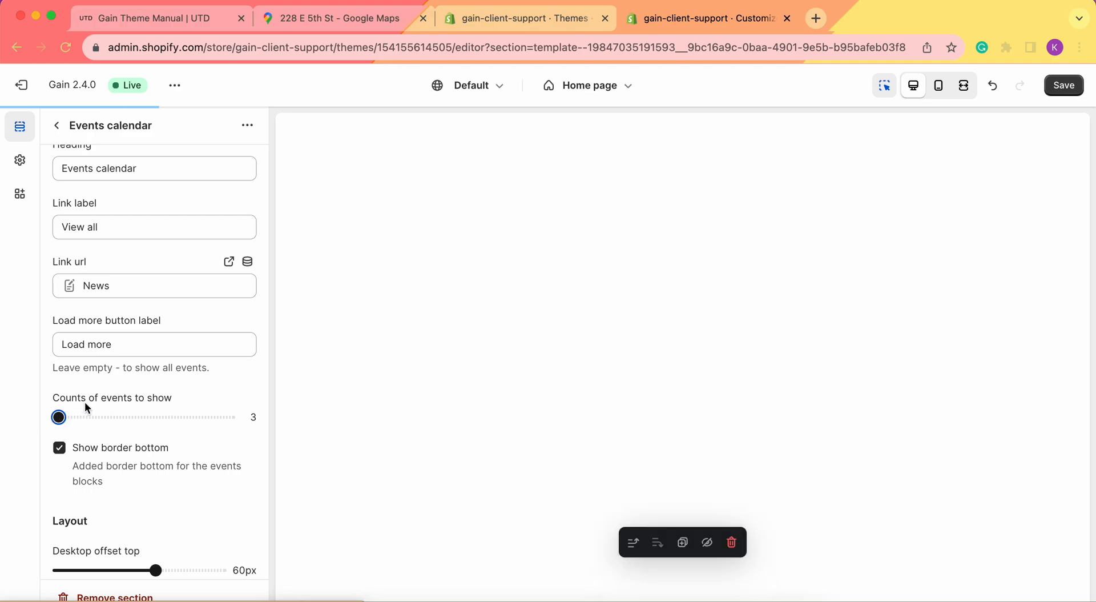
{"action": "left_click", "coordinate": [136, 344]}
{"action": "key", "text": "shift+alt+Left"}
{"action": "key", "text": "shift+alt+Left"}
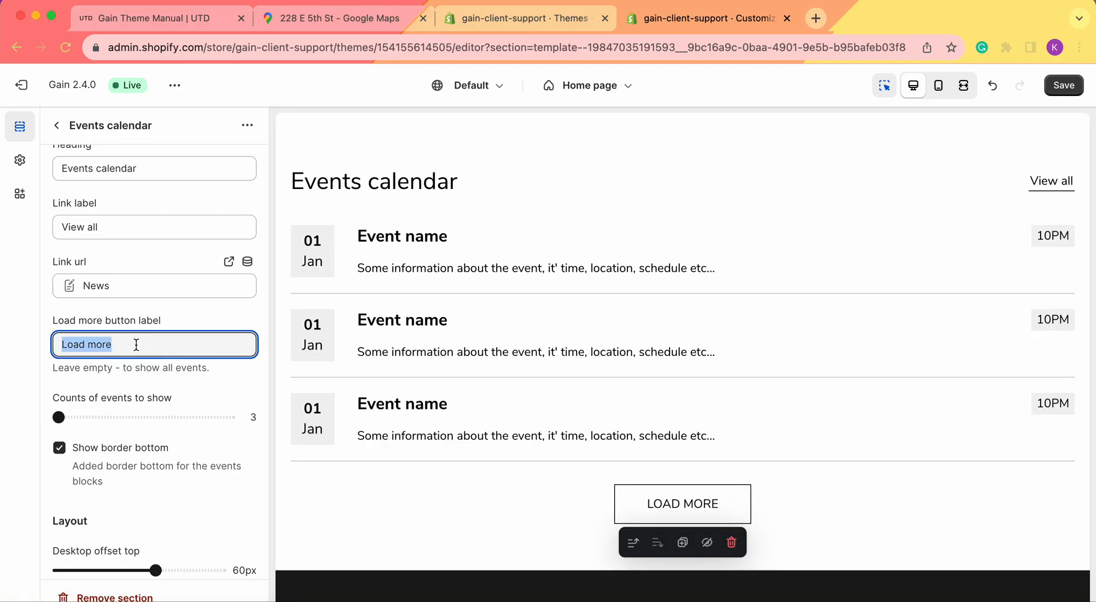
{"action": "type", "text": "View All Events"}
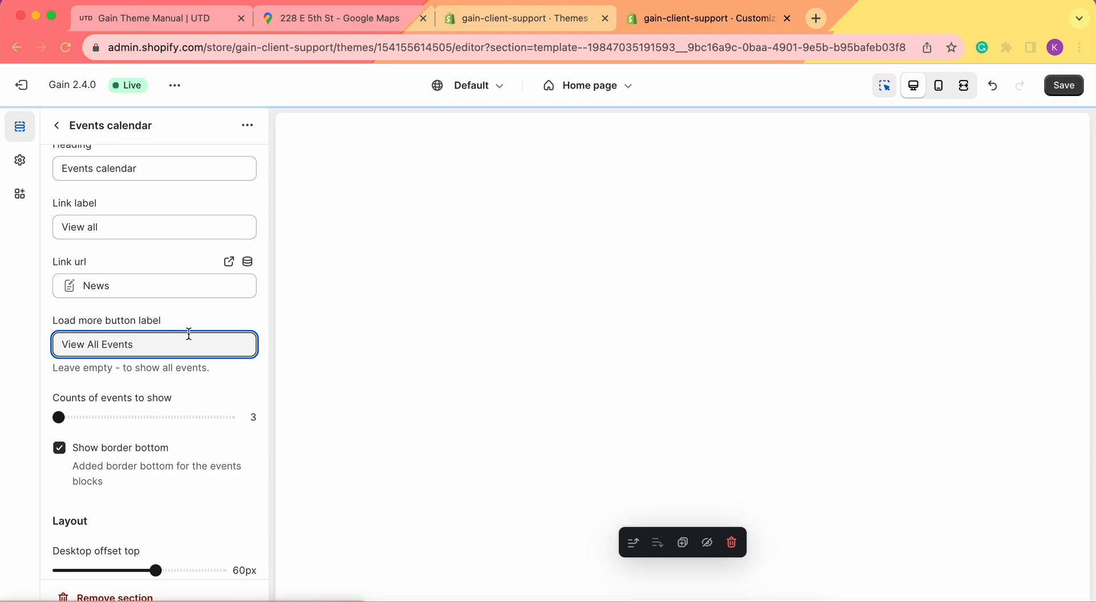
Toggle Show border bottom off and back on, leaving event bottom borders enabled
{"action": "scroll", "coordinate": [673, 444], "scroll_direction": "down", "scroll_amount": 1}
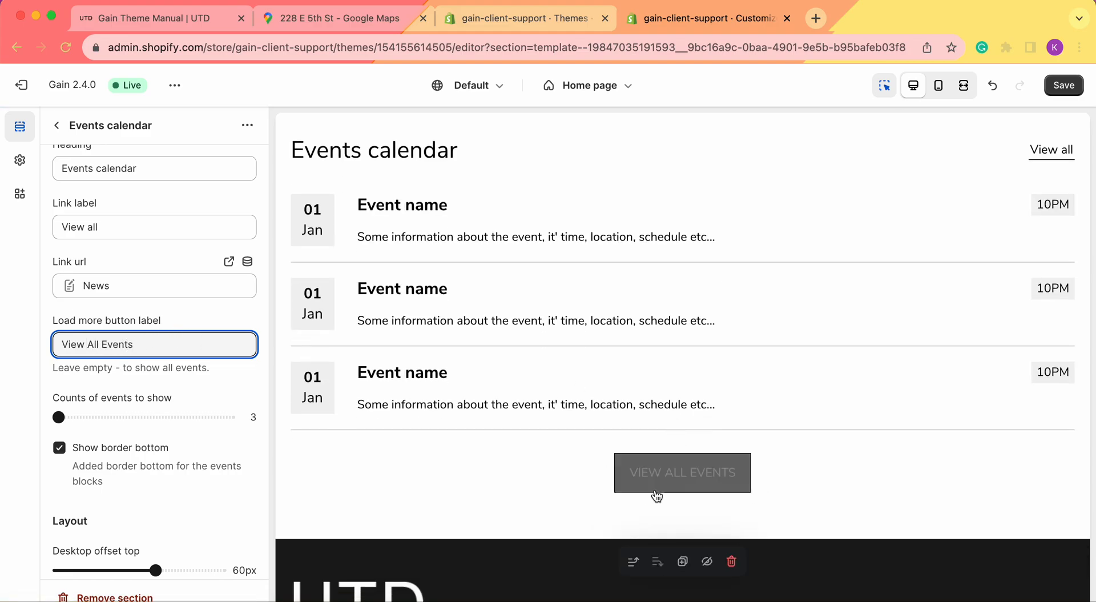
{"action": "scroll", "coordinate": [93, 428], "scroll_direction": "down", "scroll_amount": 3}
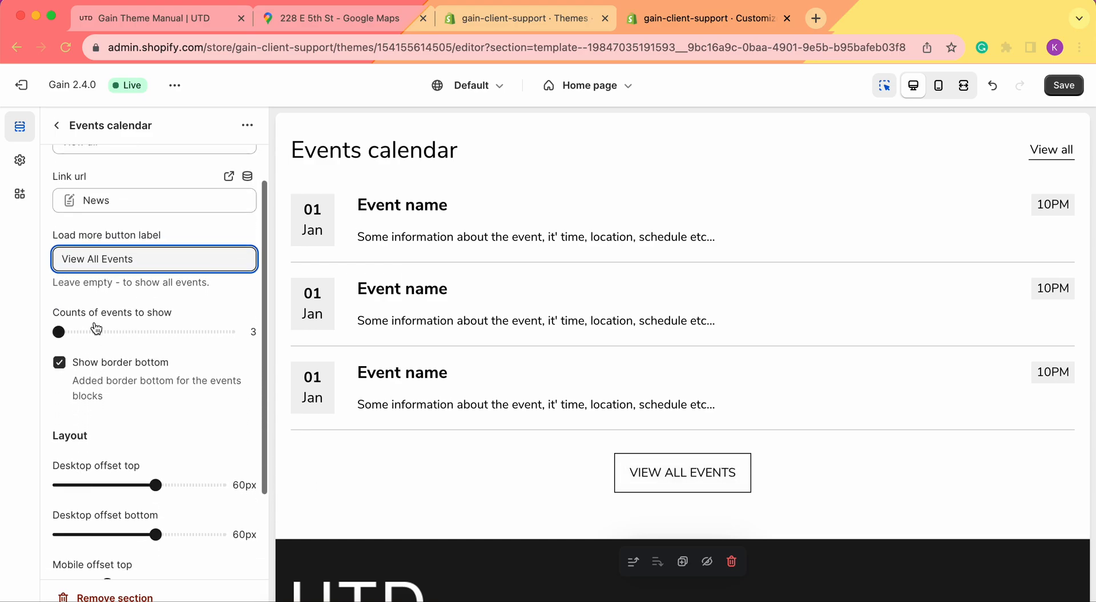
{"action": "scroll", "coordinate": [87, 375], "scroll_direction": "down", "scroll_amount": 1}
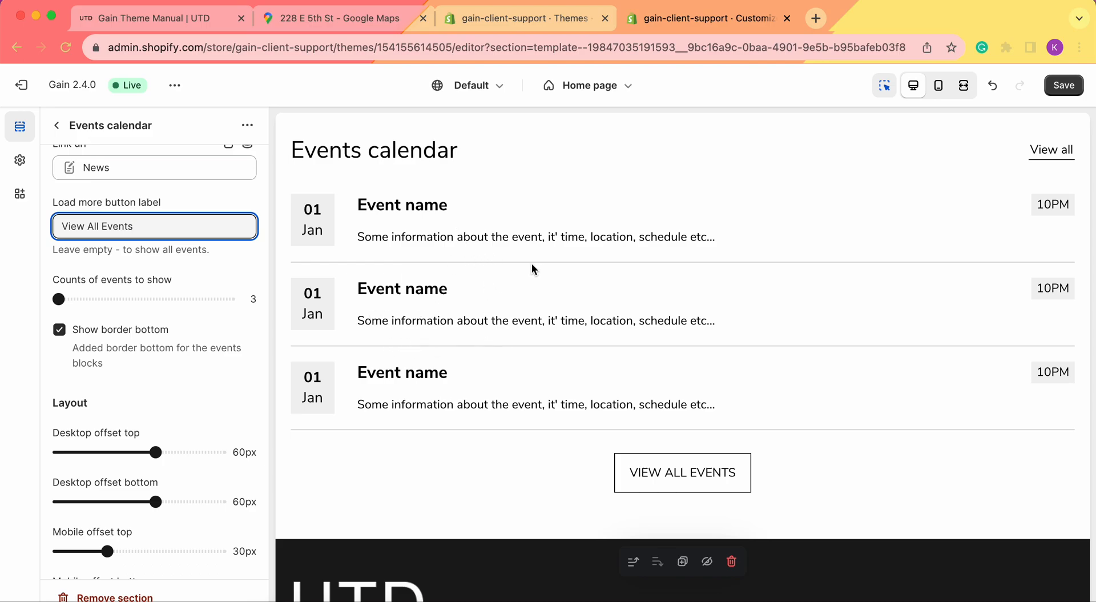
{"action": "left_click", "coordinate": [64, 336]}
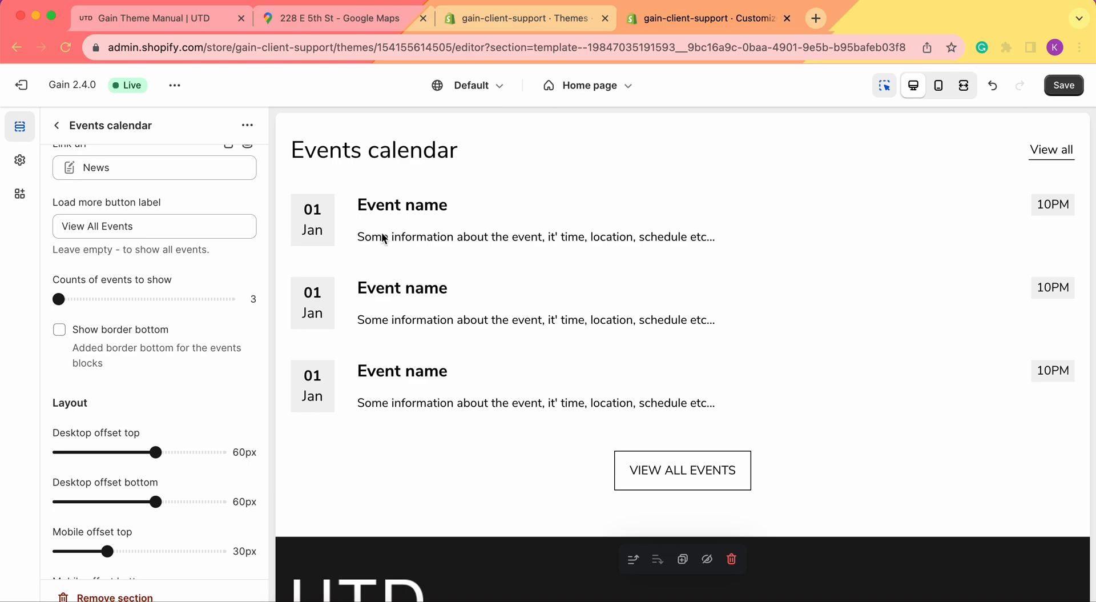
{"action": "left_click", "coordinate": [59, 330]}
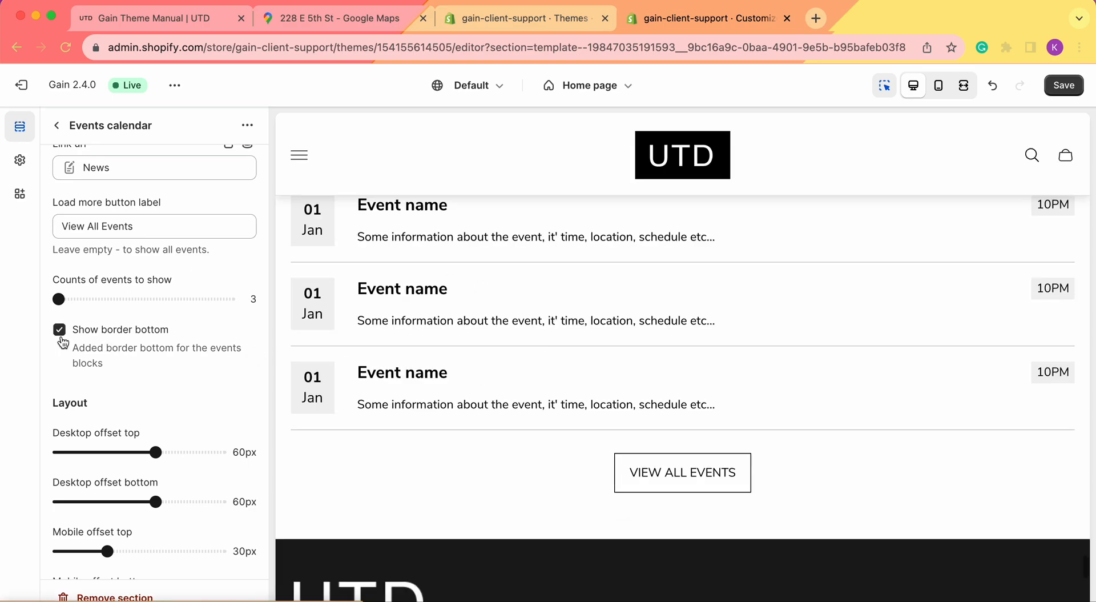
{"action": "scroll", "coordinate": [143, 360], "scroll_direction": "down", "scroll_amount": 1}
{"action": "scroll", "coordinate": [143, 363], "scroll_direction": "down", "scroll_amount": 1}
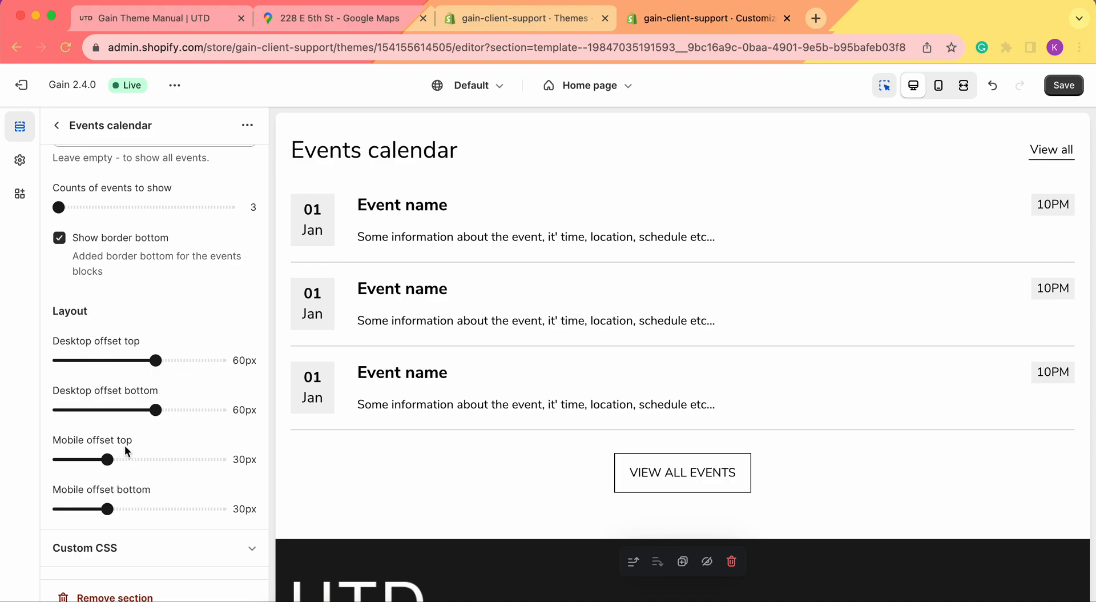
Set desktop top offset to 18px, desktop bottom to 25px and mobile top to 64px
{"action": "scroll", "coordinate": [585, 358], "scroll_direction": "up", "scroll_amount": 3}
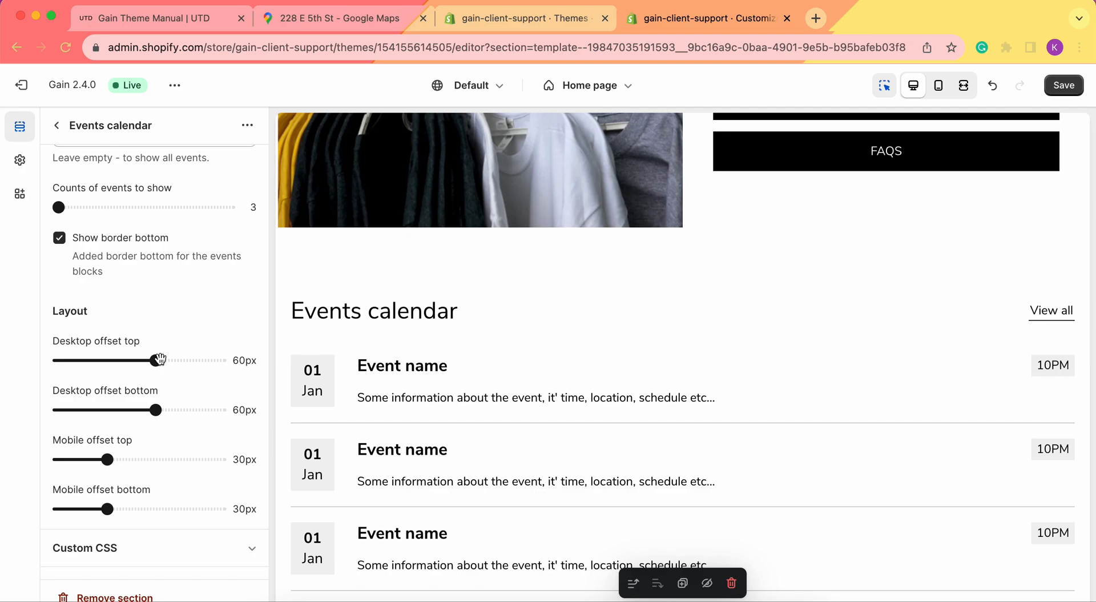
{"action": "left_click_drag", "start_coordinate": [155, 361], "coordinate": [88, 362]}
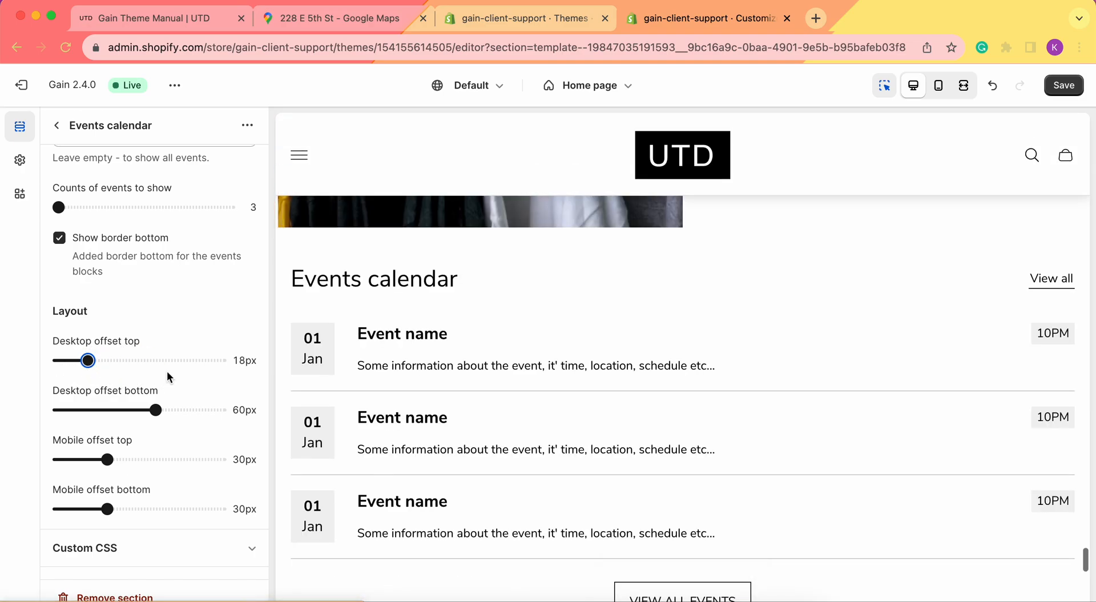
{"action": "scroll", "coordinate": [516, 268], "scroll_direction": "down", "scroll_amount": 2}
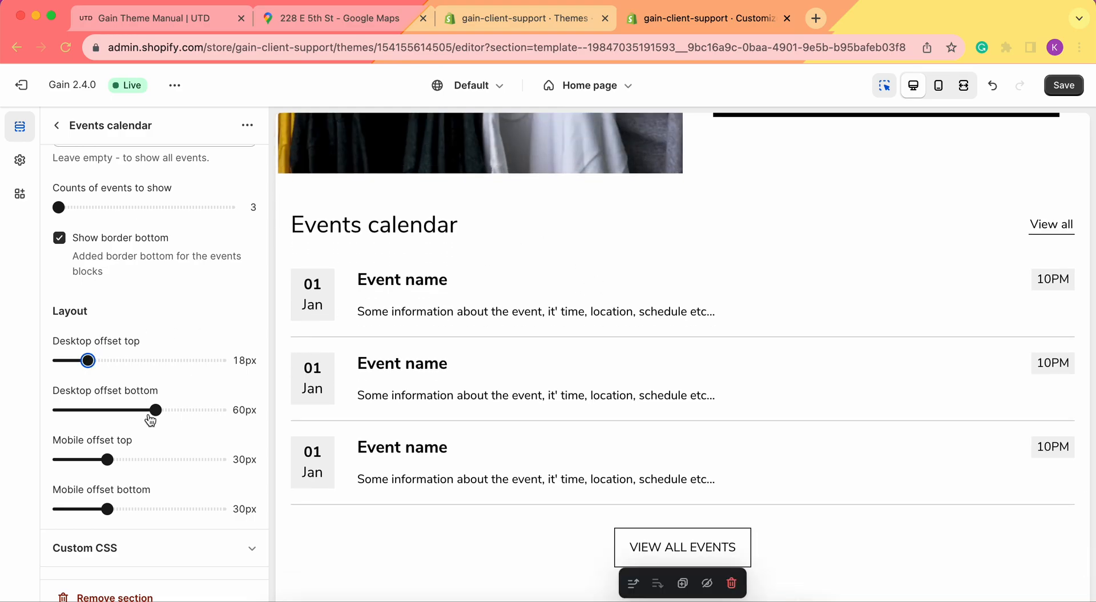
{"action": "left_click_drag", "start_coordinate": [156, 409], "coordinate": [109, 411]}
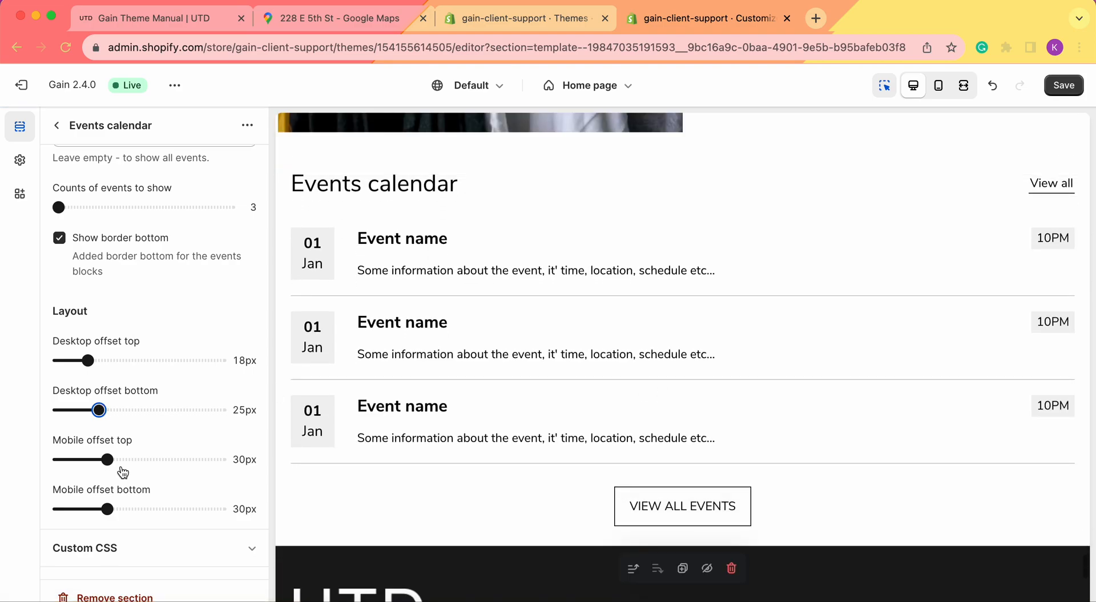
{"action": "left_click_drag", "start_coordinate": [108, 459], "coordinate": [162, 459]}
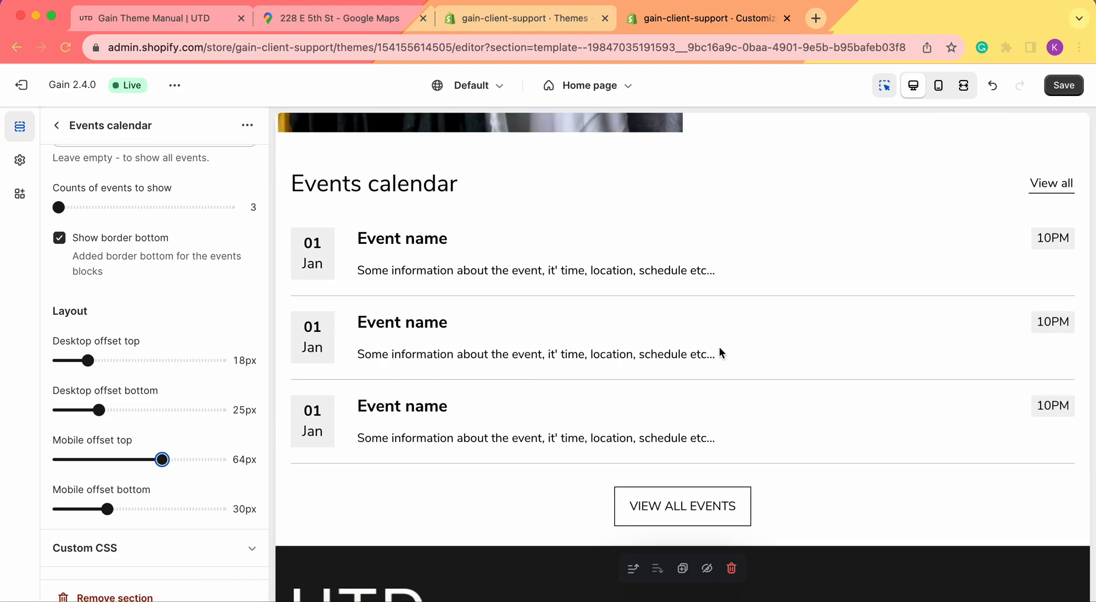
Check the Events calendar spacing in the mobile preview
{"action": "left_click", "coordinate": [938, 85]}
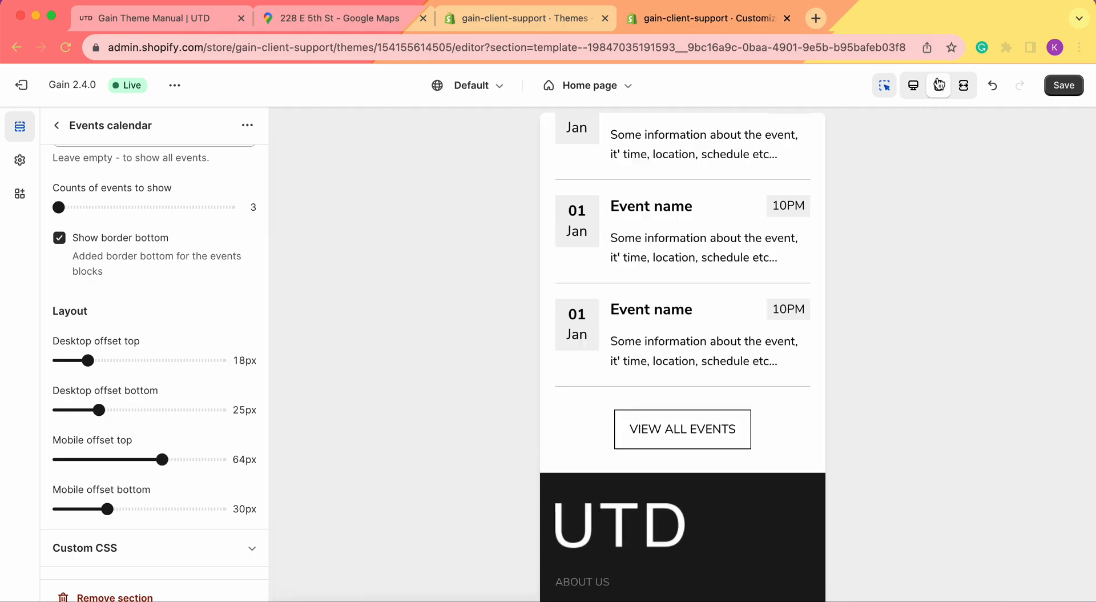
{"action": "scroll", "coordinate": [686, 358], "scroll_direction": "up", "scroll_amount": 6}
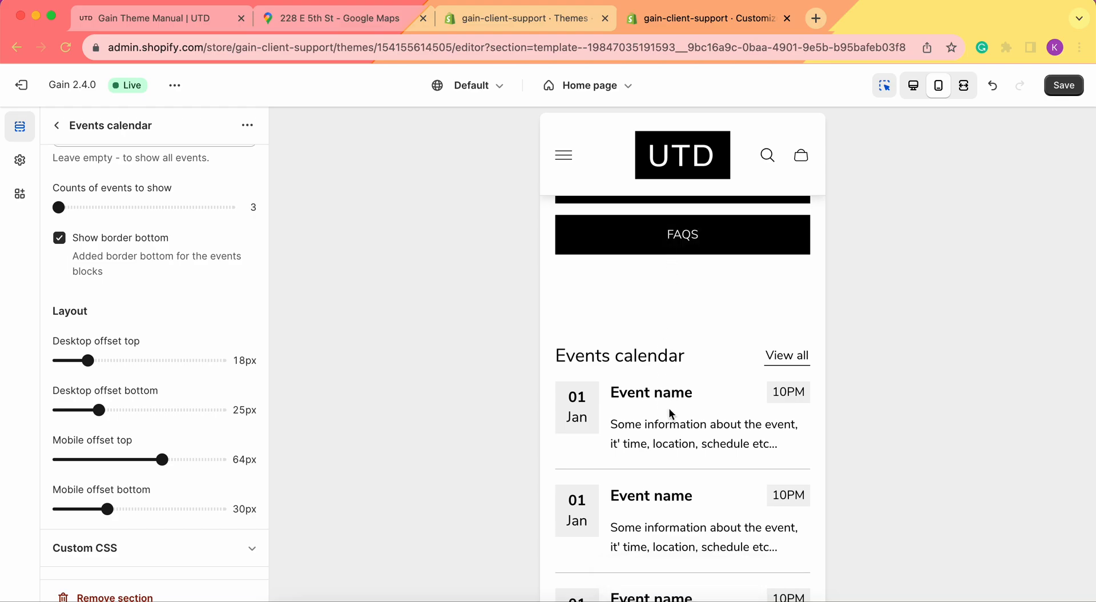
{"action": "scroll", "coordinate": [705, 326], "scroll_direction": "down", "scroll_amount": 1}
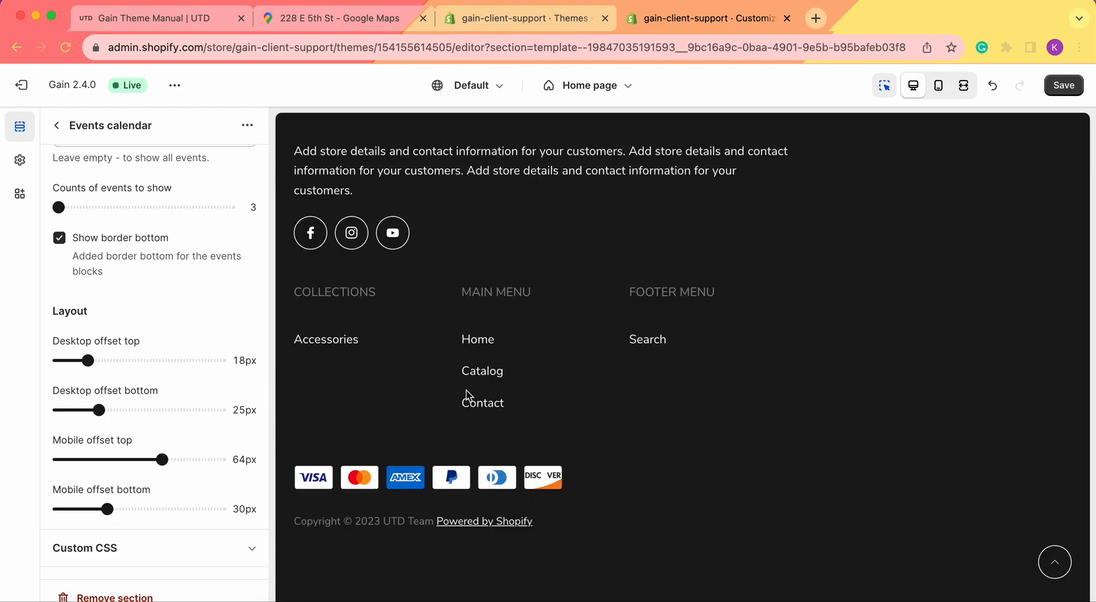
{"action": "scroll", "coordinate": [658, 288], "scroll_direction": "up", "scroll_amount": 4}
{"action": "scroll", "coordinate": [657, 287], "scroll_direction": "up", "scroll_amount": 12}
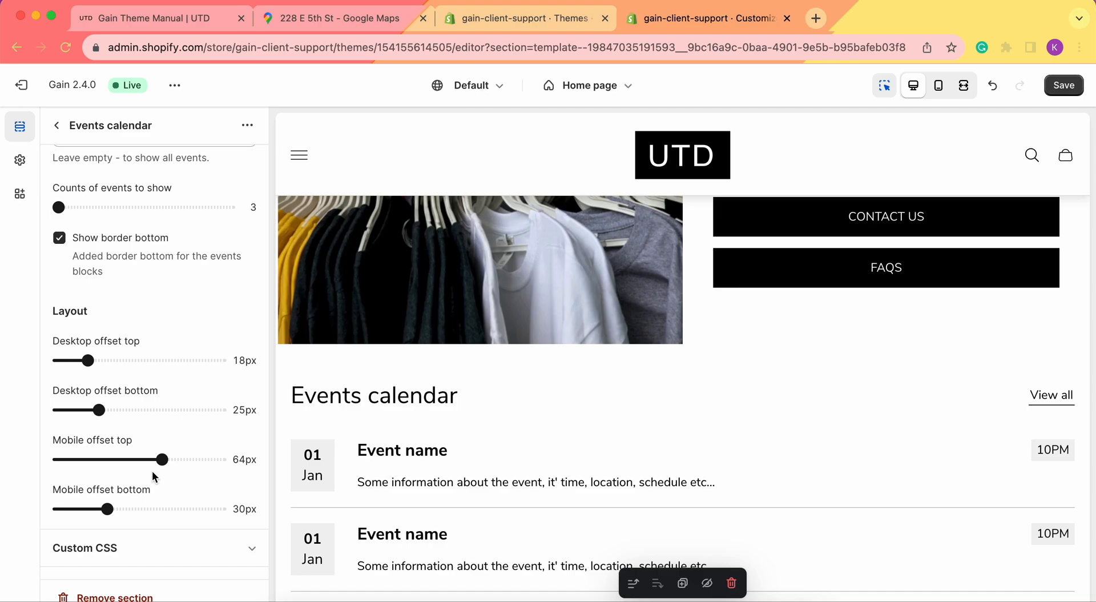
{"action": "scroll", "coordinate": [579, 392], "scroll_direction": "down", "scroll_amount": 3}
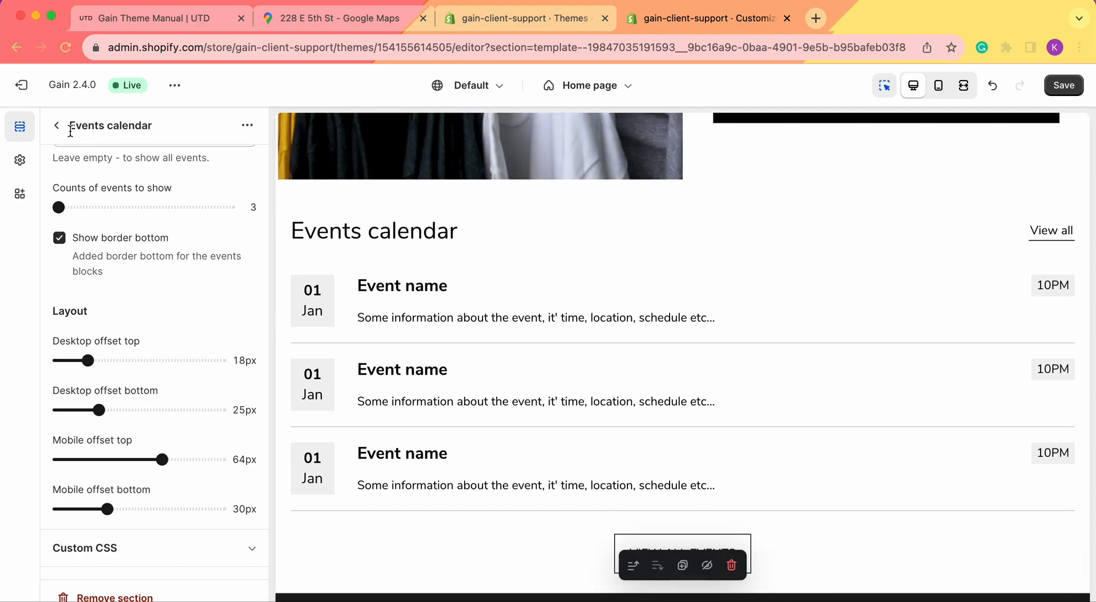
Select the first Event block and set its image to photo-14_1
{"action": "left_click", "coordinate": [57, 125]}
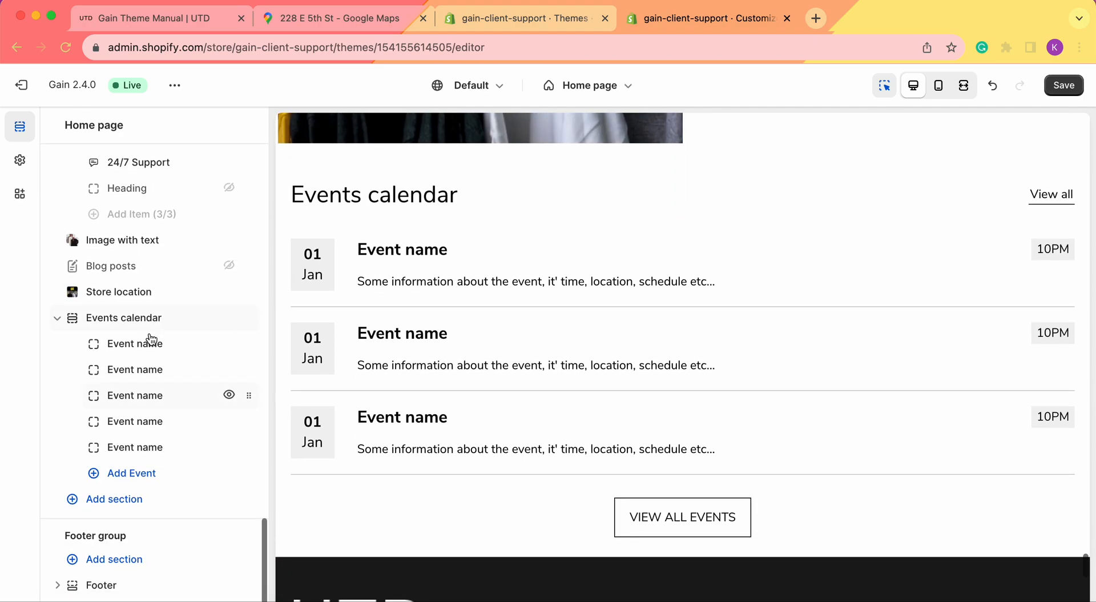
{"action": "left_click", "coordinate": [121, 345]}
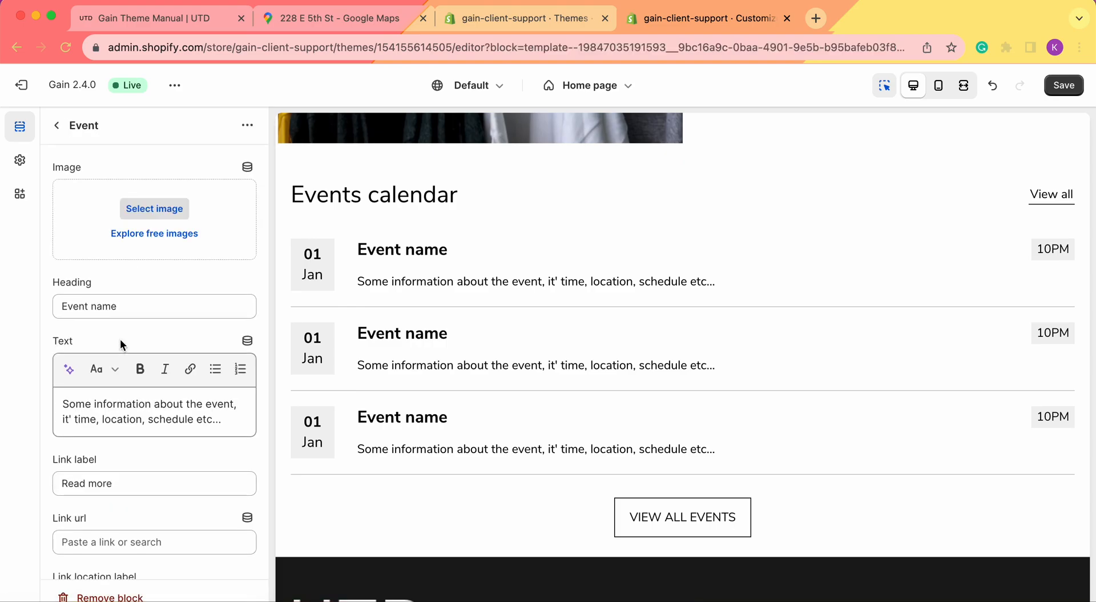
{"action": "left_click", "coordinate": [161, 210]}
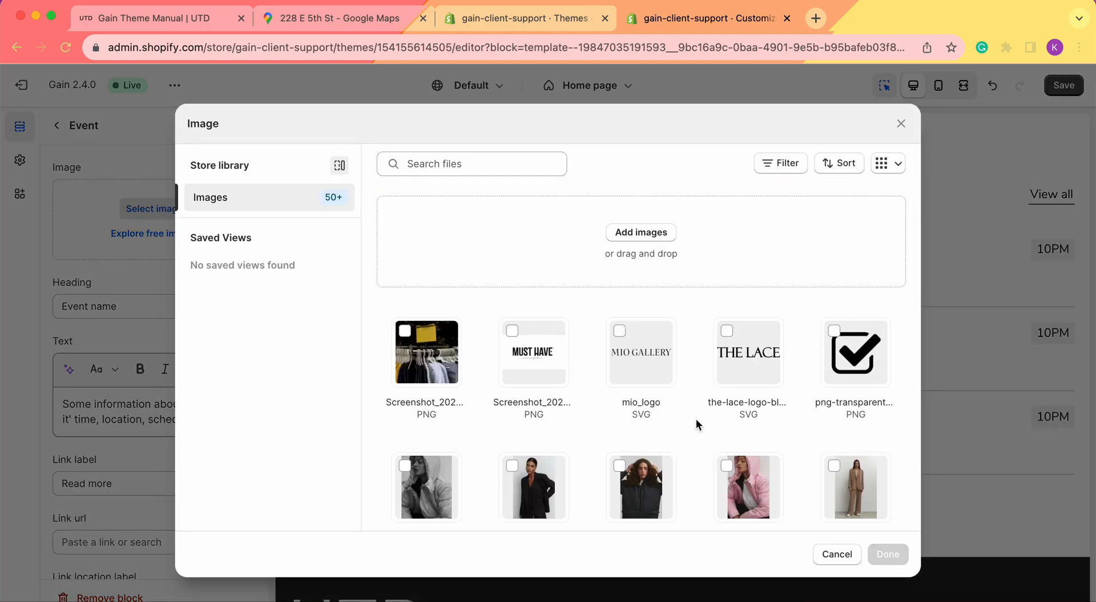
{"action": "left_click", "coordinate": [512, 349]}
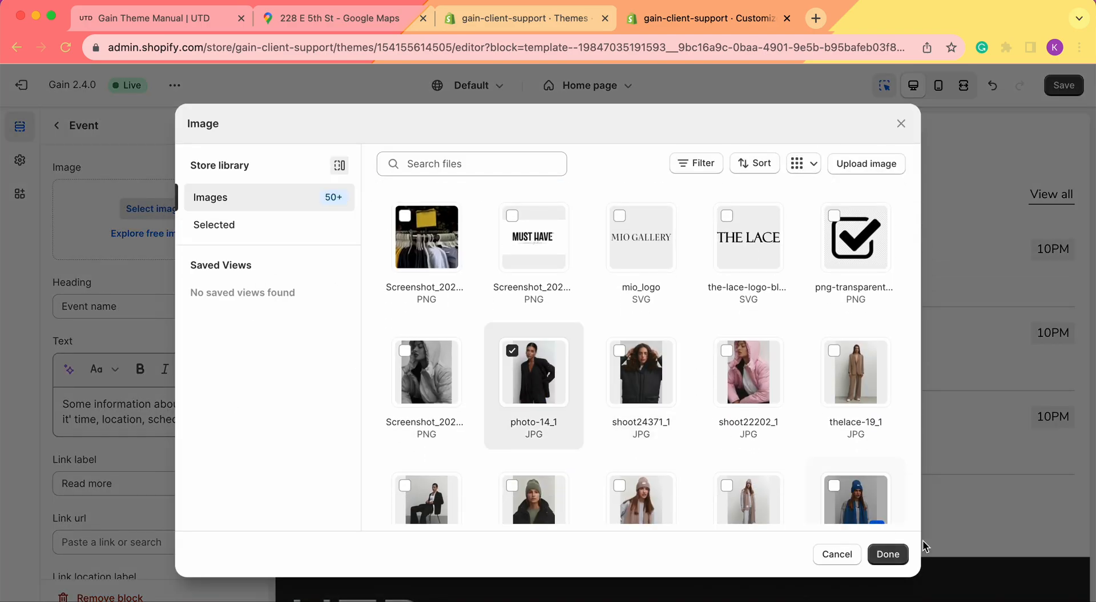
{"action": "left_click", "coordinate": [888, 554]}
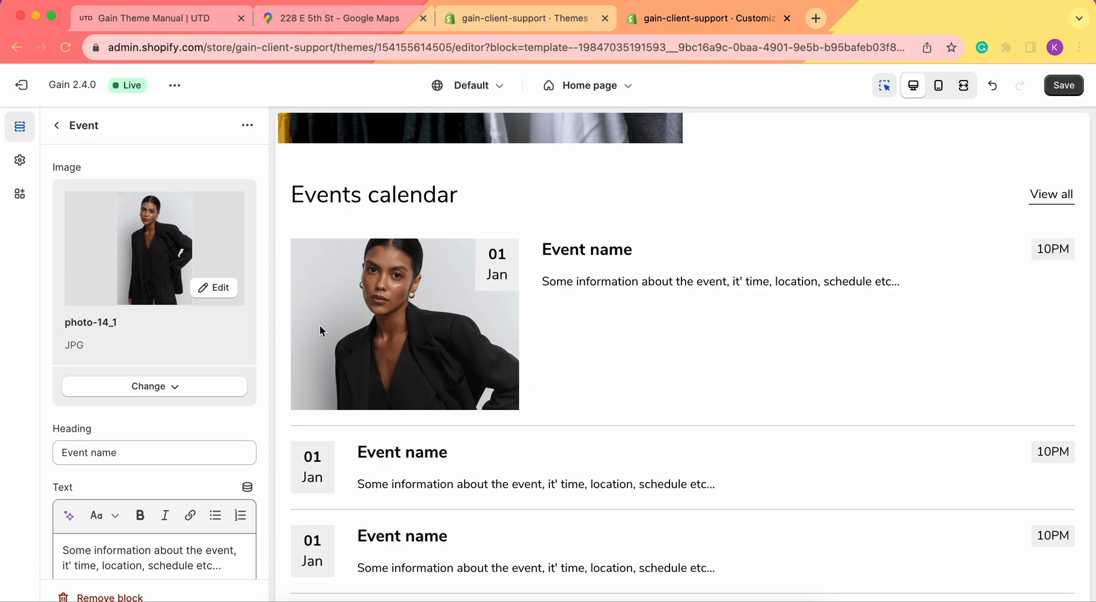
{"action": "scroll", "coordinate": [371, 329], "scroll_direction": "down", "scroll_amount": 2}
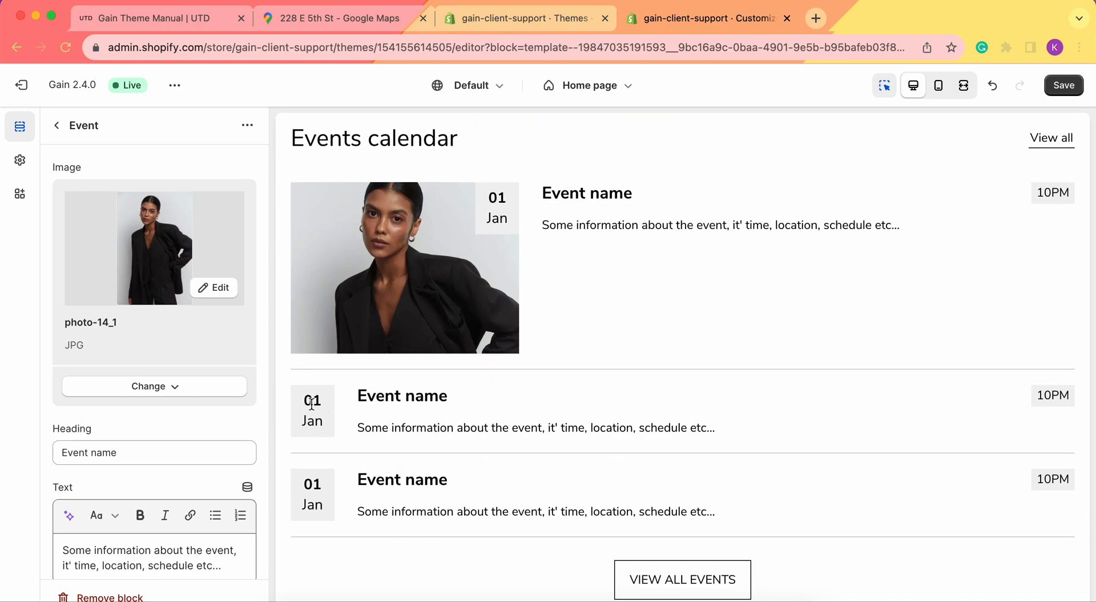
{"action": "scroll", "coordinate": [83, 311], "scroll_direction": "down", "scroll_amount": 3}
Rename the first event's heading from 'Event name' to 'Pop-up shop'
{"action": "left_click", "coordinate": [126, 342]}
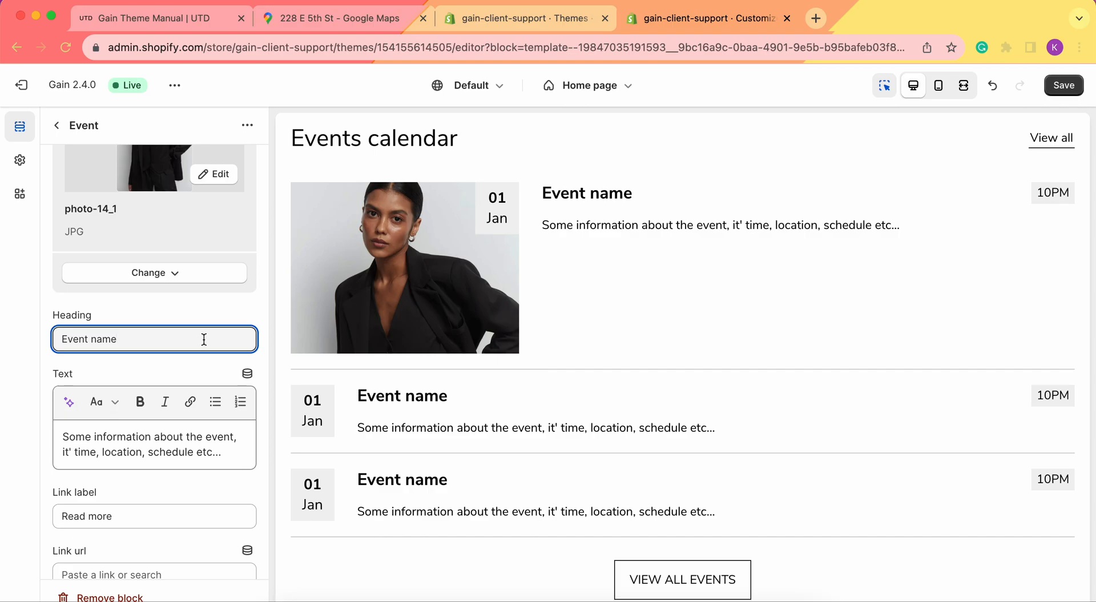
{"action": "key", "text": "alt+shift+Left"}
{"action": "key", "text": "alt+shift+Left"}
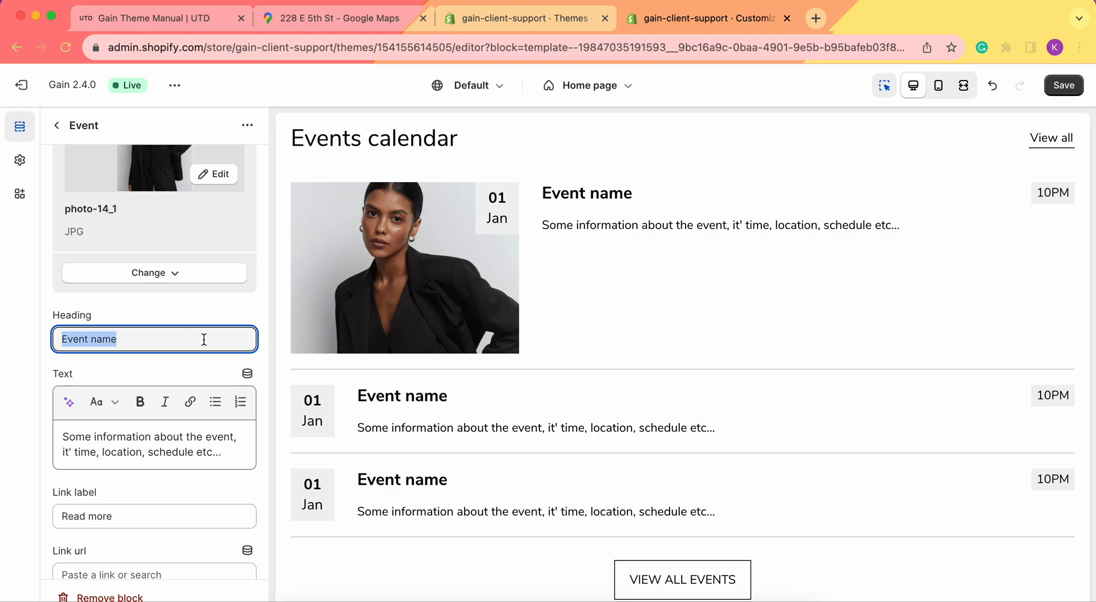
{"action": "type", "text": "Pop-up shop"}
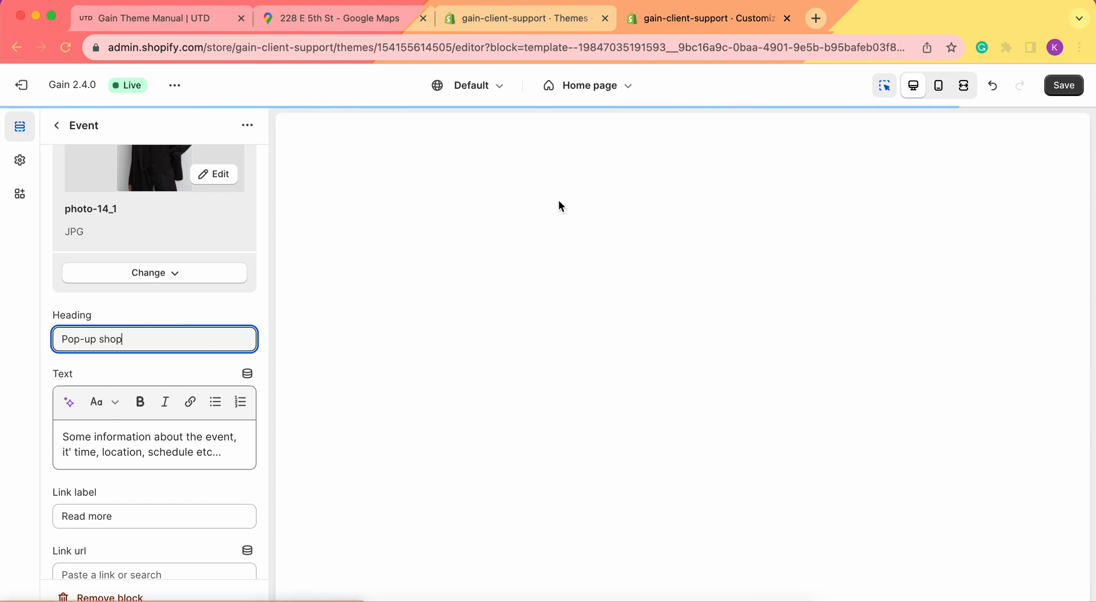
{"action": "scroll", "coordinate": [97, 333], "scroll_direction": "down", "scroll_amount": 1}
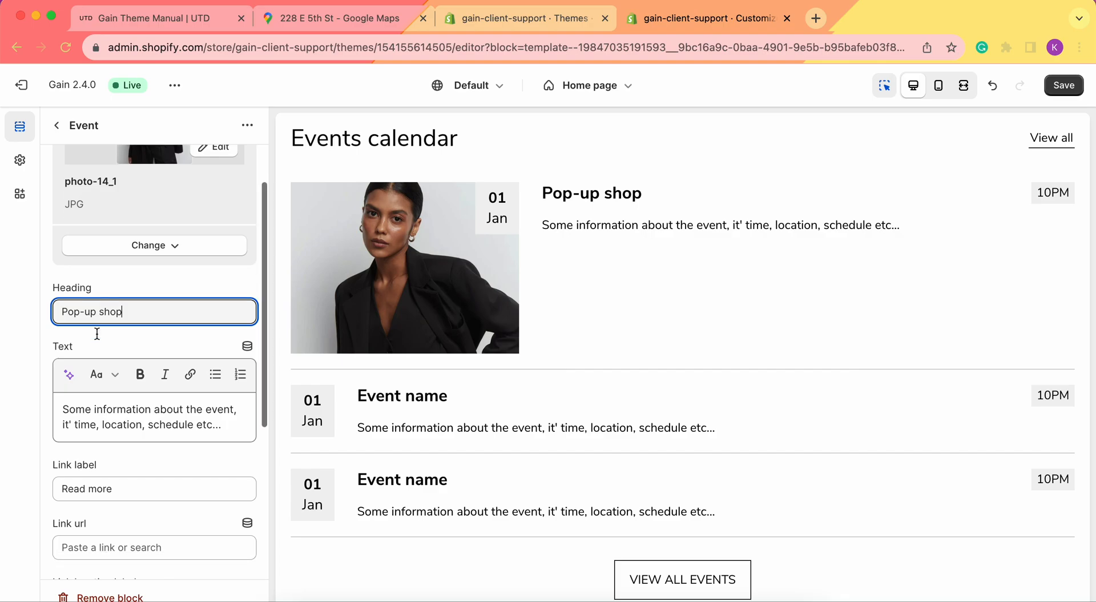
{"action": "scroll", "coordinate": [97, 333], "scroll_direction": "down", "scroll_amount": 1}
Copy the event description sentence and paste a duplicate at its end
{"action": "left_click", "coordinate": [97, 383]}
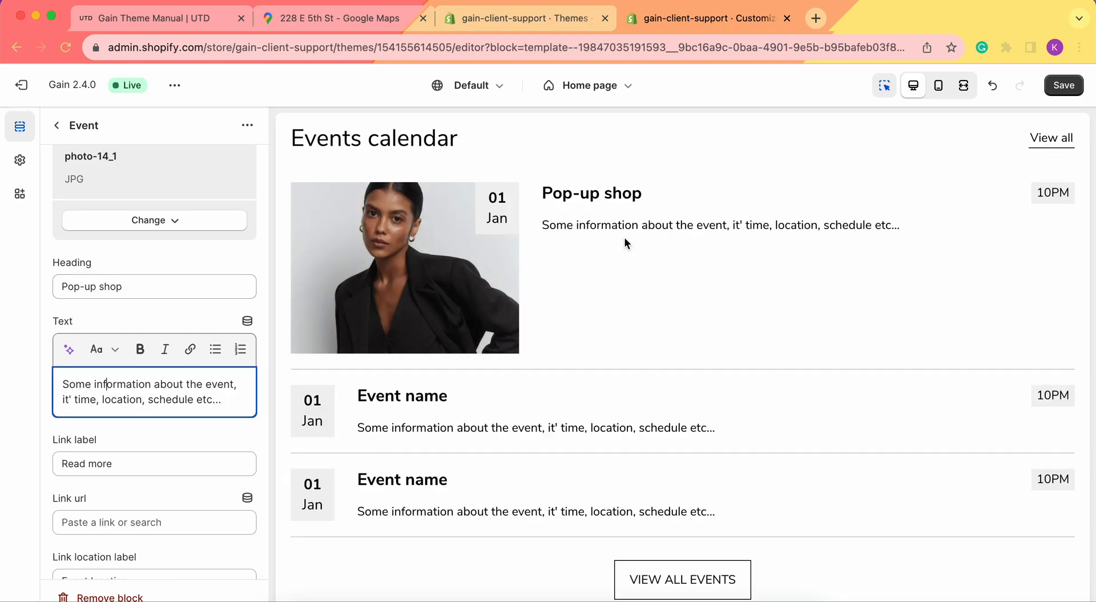
{"action": "key", "text": "super+a"}
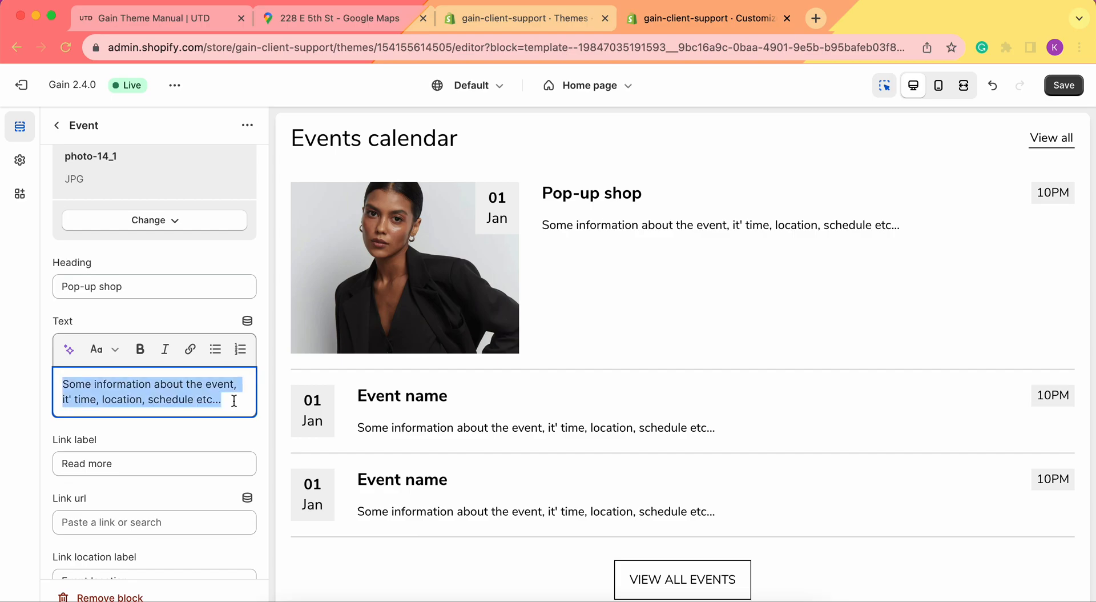
{"action": "key", "text": "super+c"}
{"action": "left_click", "coordinate": [234, 401]}
{"action": "key", "text": "super+v"}
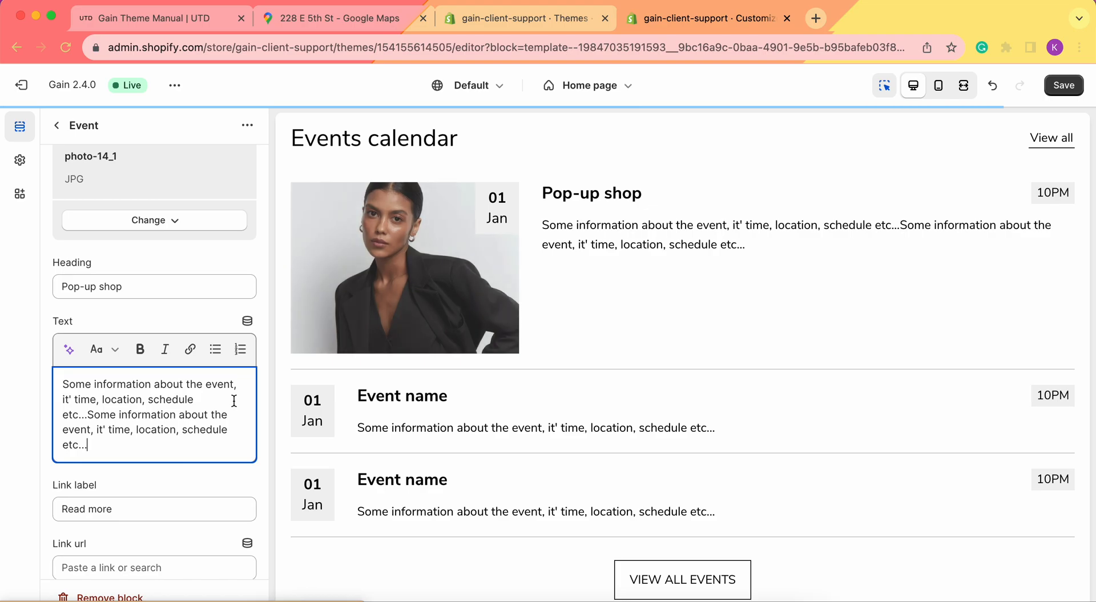
Select the word 'information' in the description and start inserting a link
{"action": "double_click", "coordinate": [168, 385]}
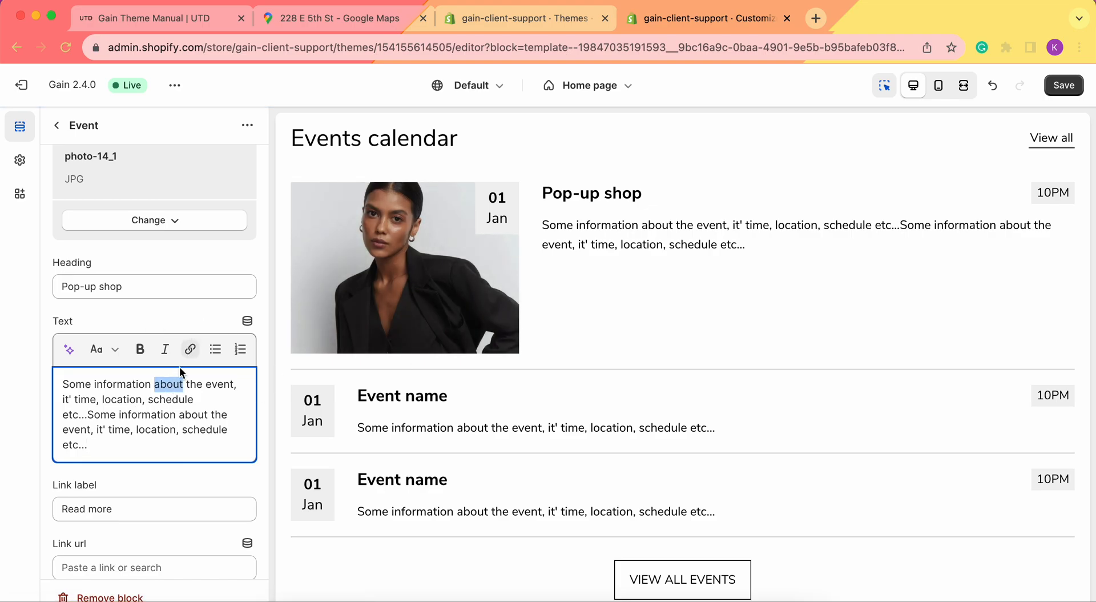
{"action": "double_click", "coordinate": [159, 428]}
{"action": "left_click", "coordinate": [179, 423]}
{"action": "triple_click", "coordinate": [169, 400]}
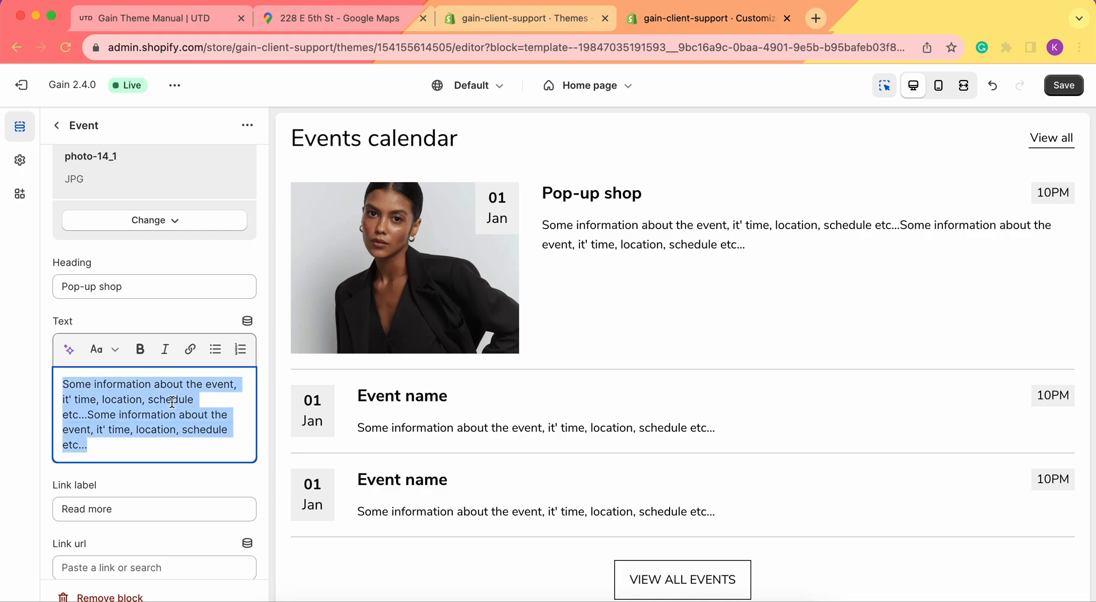
{"action": "double_click", "coordinate": [121, 382]}
{"action": "left_click", "coordinate": [121, 382]}
{"action": "double_click", "coordinate": [121, 382]}
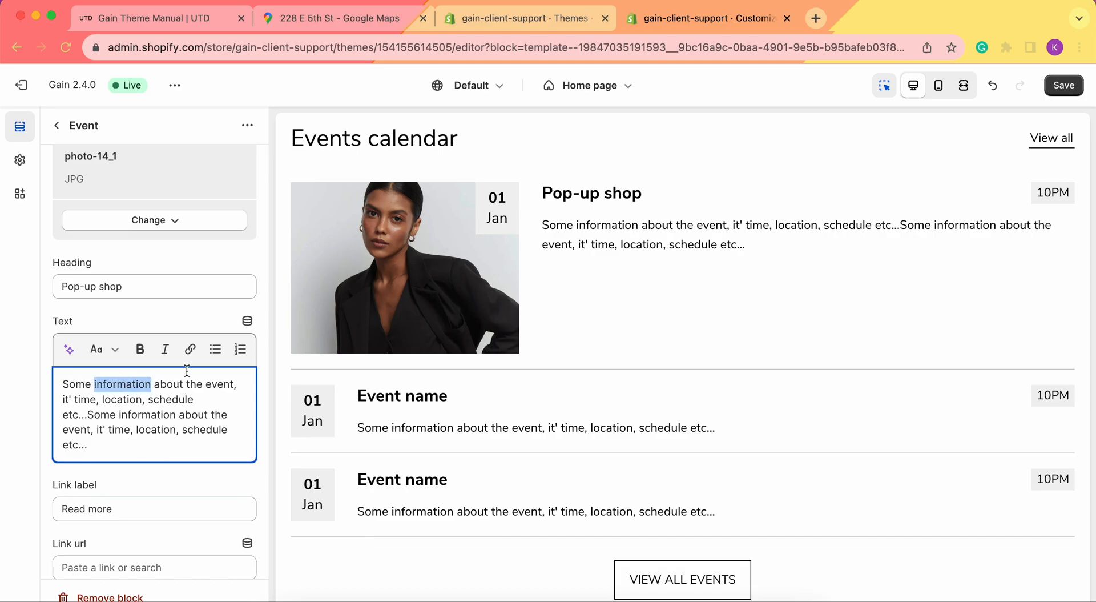
{"action": "left_click", "coordinate": [188, 350]}
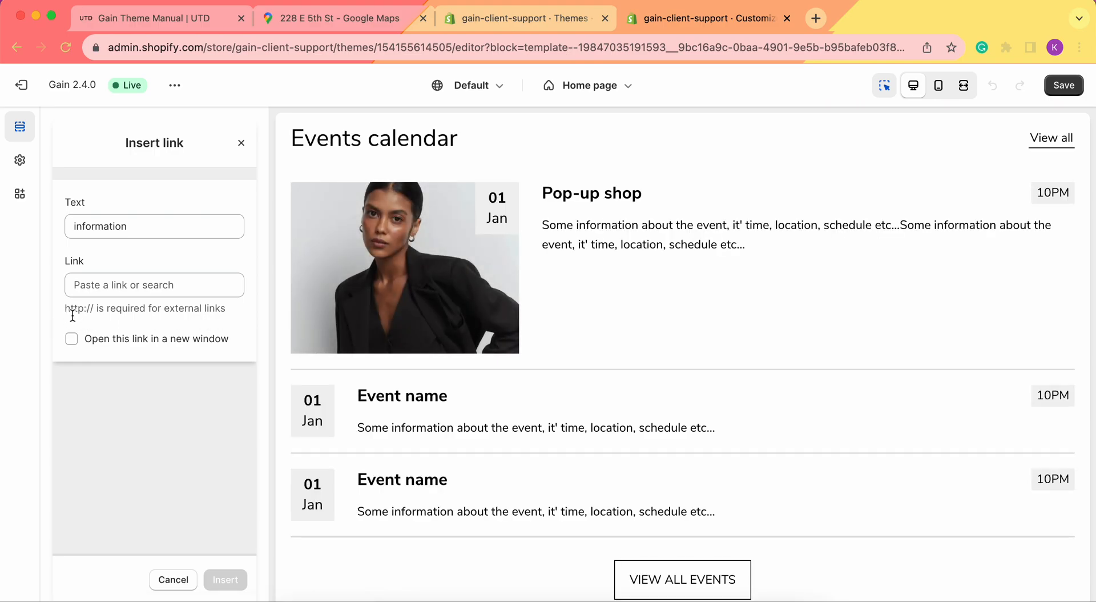
Link the word 'information' to the blog post WHAT THE LACE GIRLS…
{"action": "left_click", "coordinate": [126, 286]}
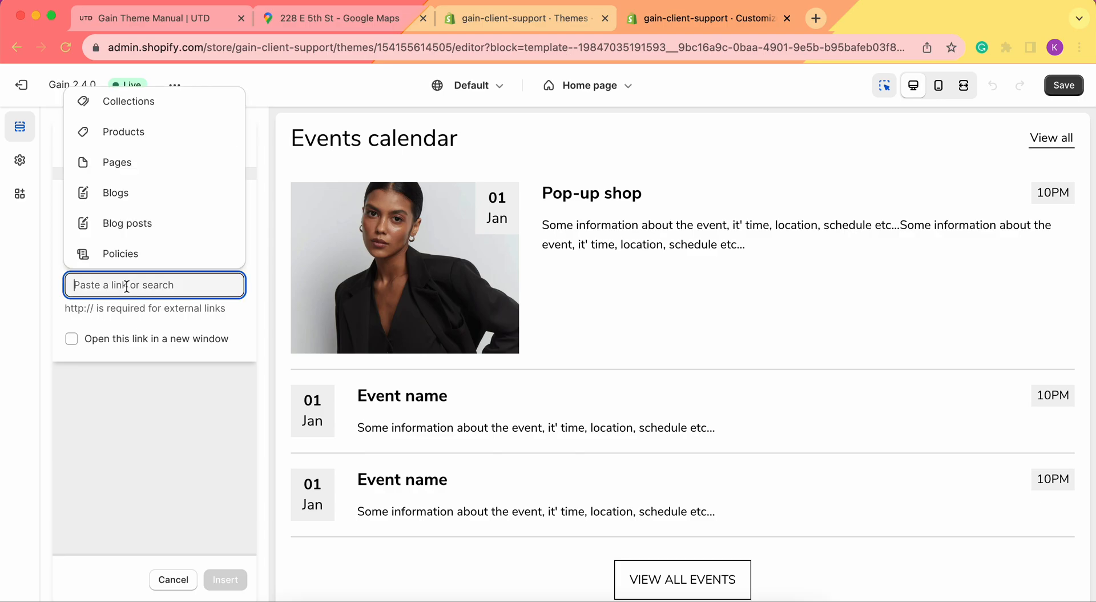
{"action": "left_click", "coordinate": [144, 201]}
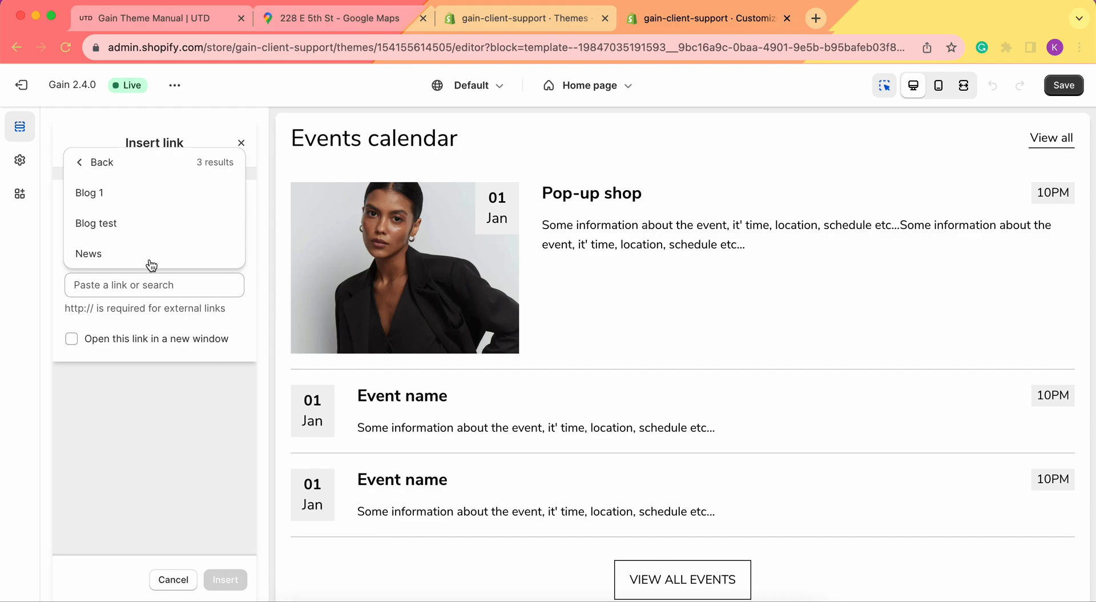
{"action": "left_click", "coordinate": [79, 163]}
{"action": "left_click", "coordinate": [150, 230]}
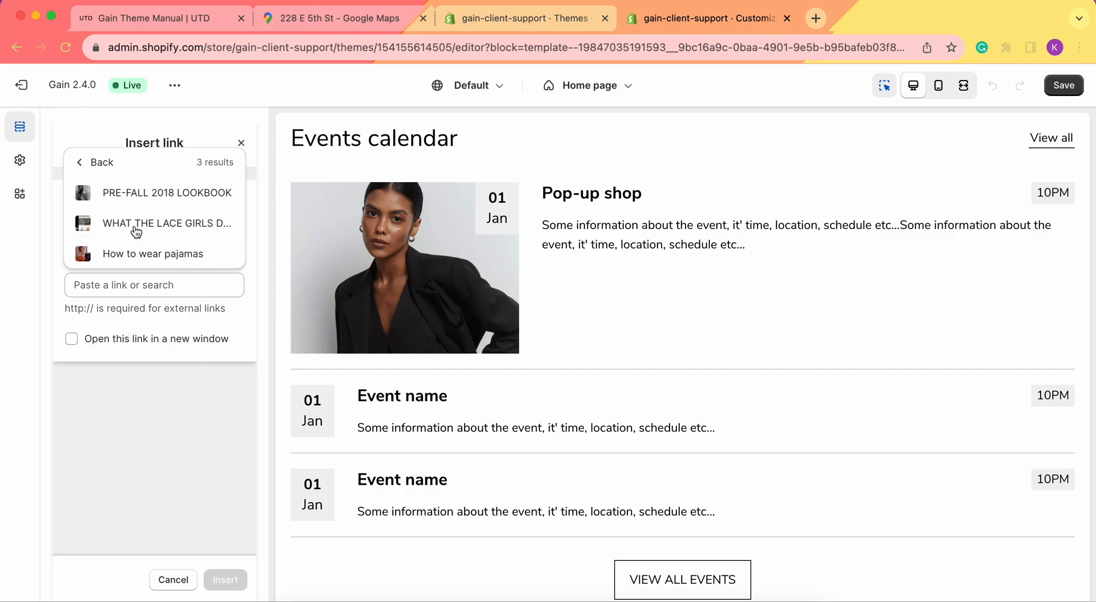
{"action": "left_click", "coordinate": [137, 226]}
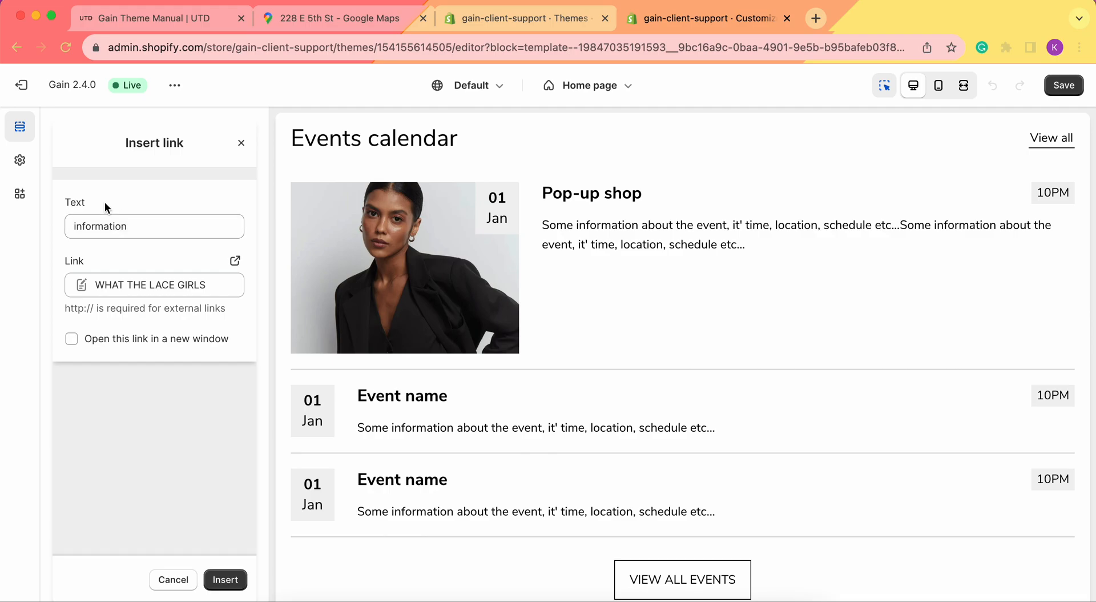
{"action": "left_click", "coordinate": [226, 579]}
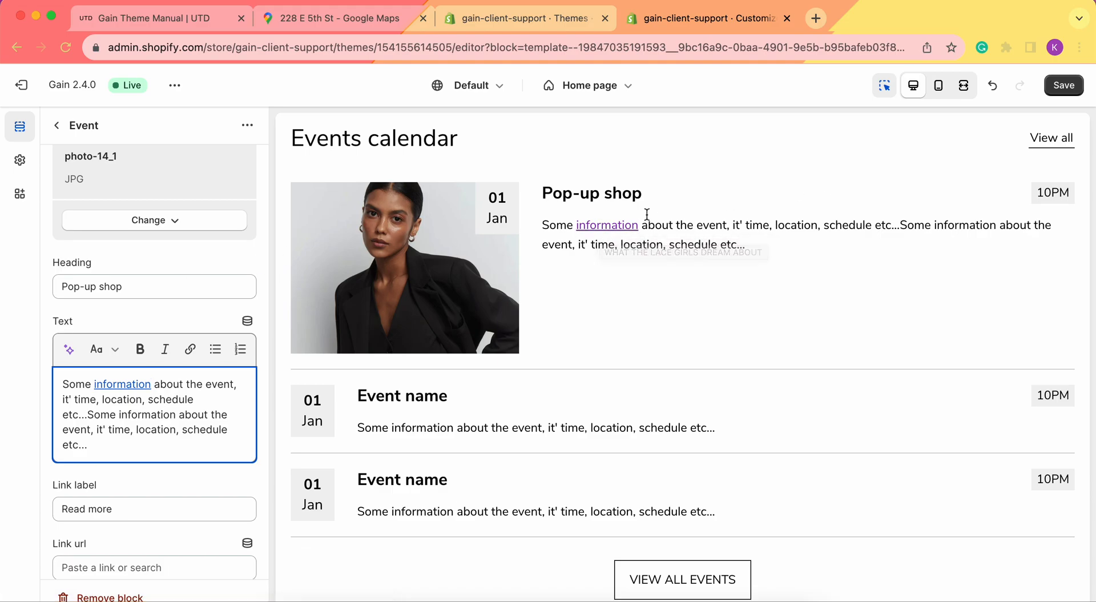
Point the Pop-up shop event's Read more link at the PRE-FALL 2018 LOOKBOOK blog post
{"action": "scroll", "coordinate": [95, 311], "scroll_direction": "down", "scroll_amount": 3}
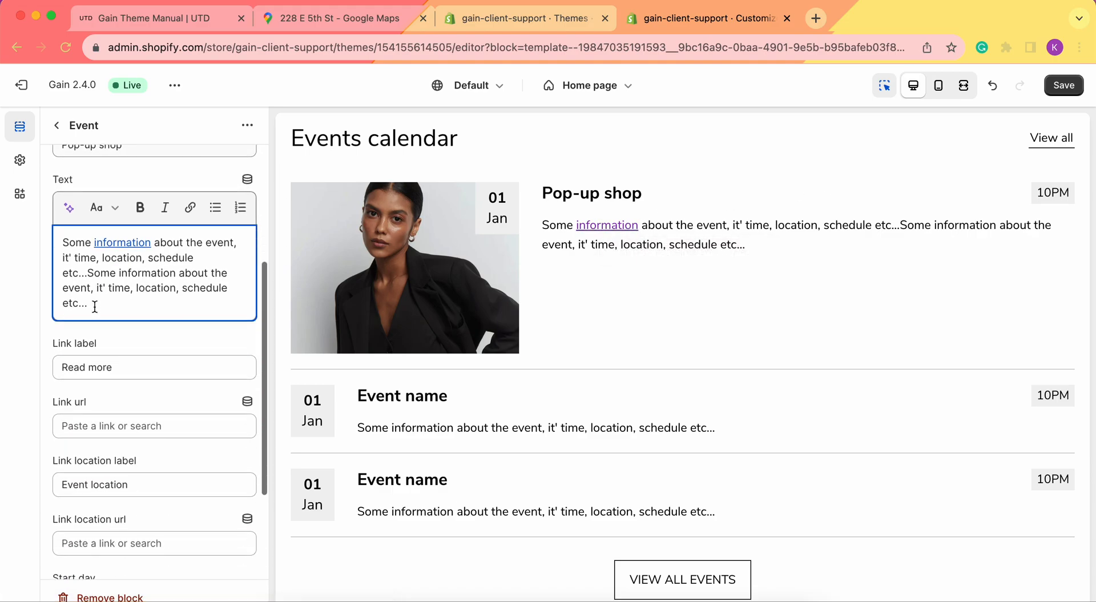
{"action": "left_click", "coordinate": [117, 372]}
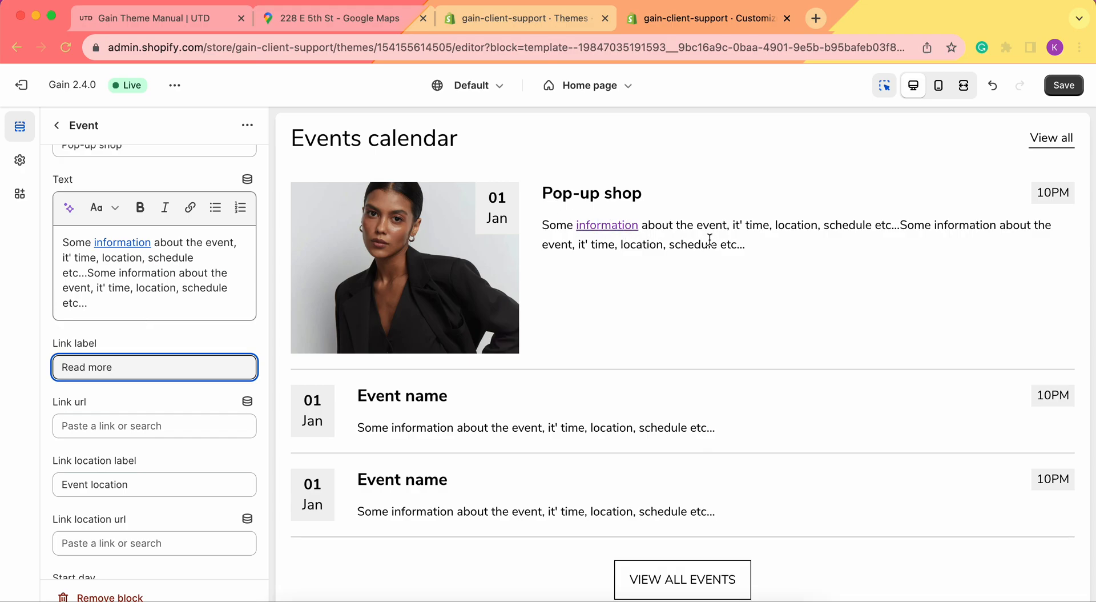
{"action": "scroll", "coordinate": [128, 331], "scroll_direction": "down", "scroll_amount": 2}
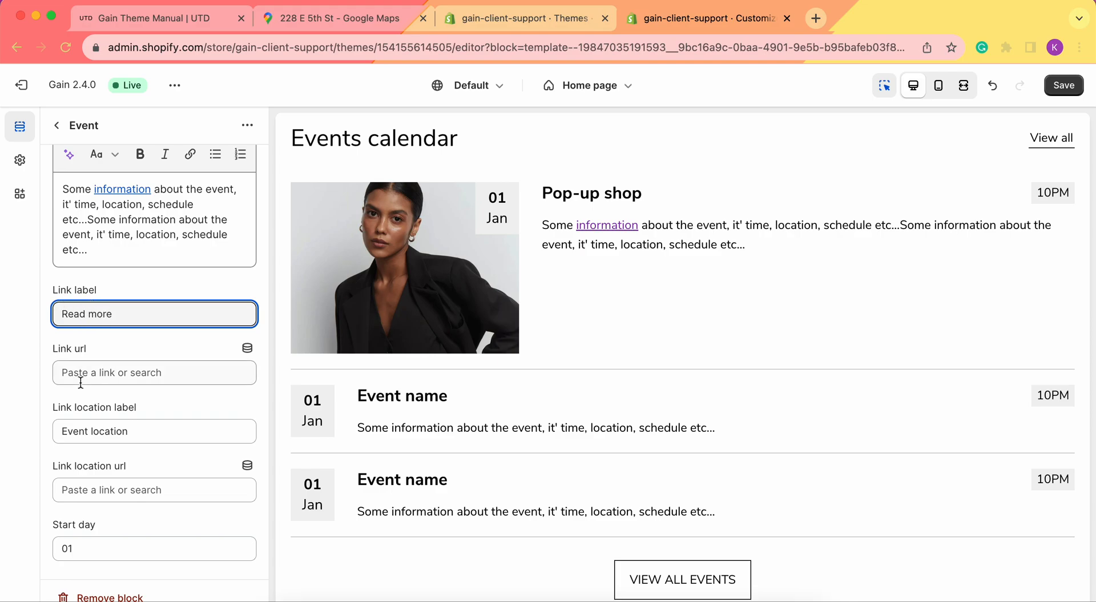
{"action": "left_click", "coordinate": [116, 378]}
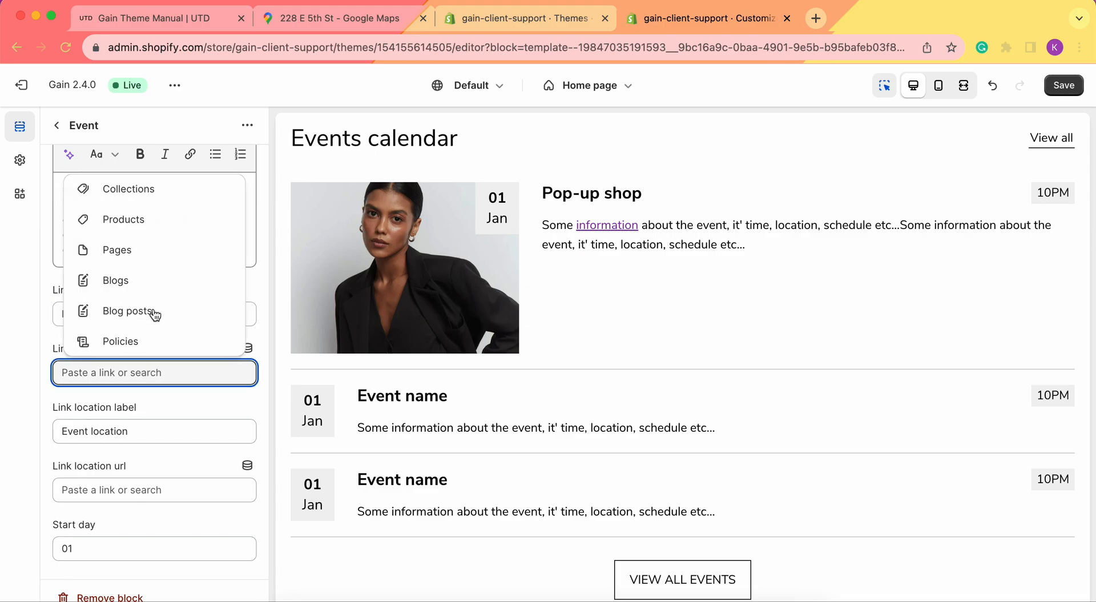
{"action": "left_click", "coordinate": [128, 311]}
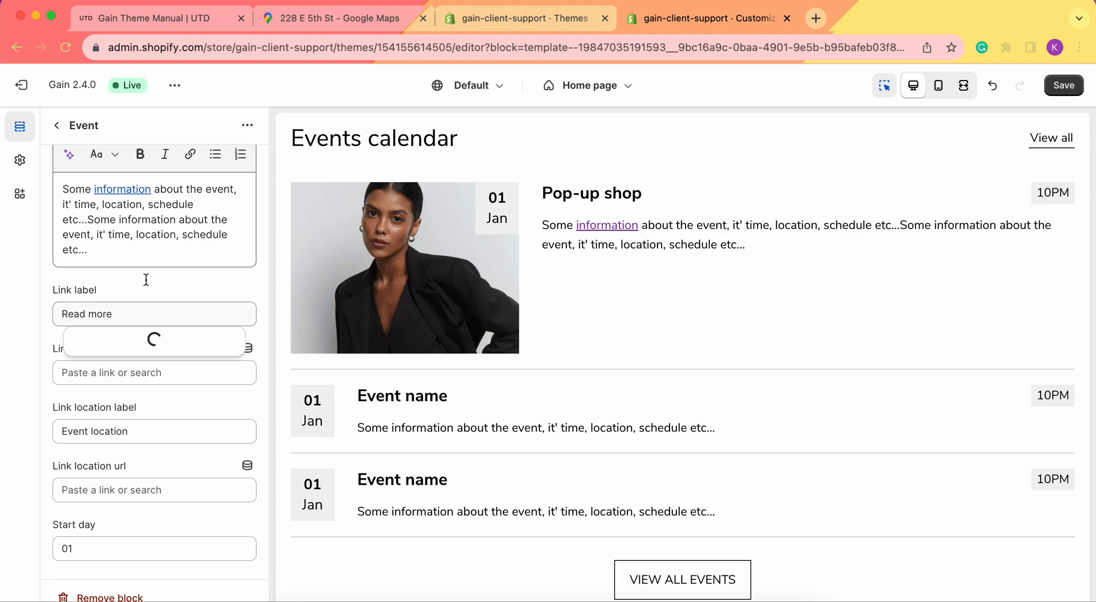
{"action": "left_click", "coordinate": [146, 278]}
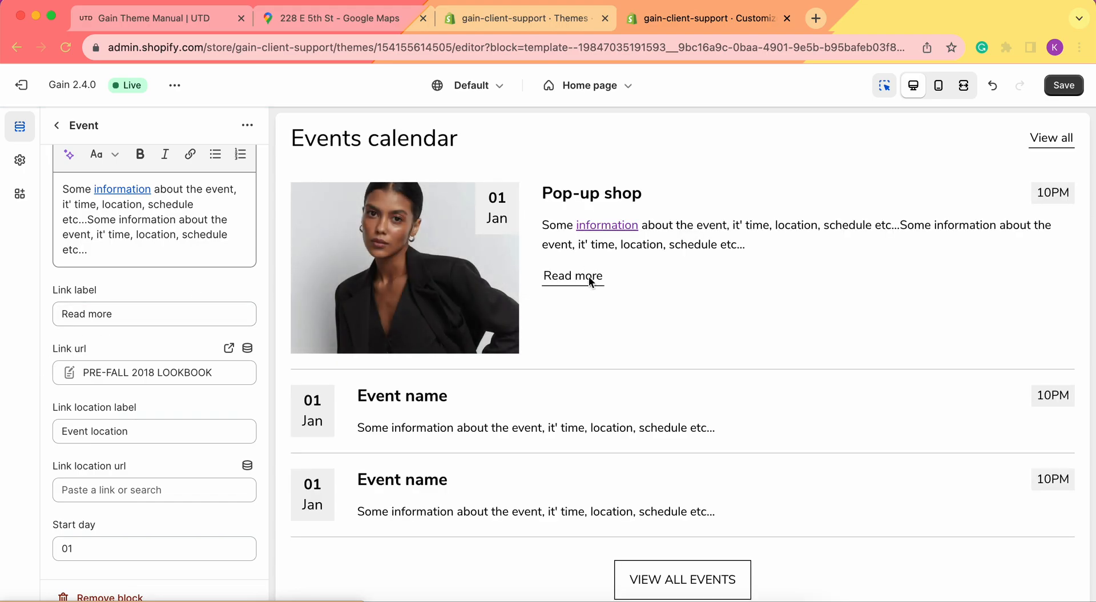
{"action": "left_click", "coordinate": [142, 315]}
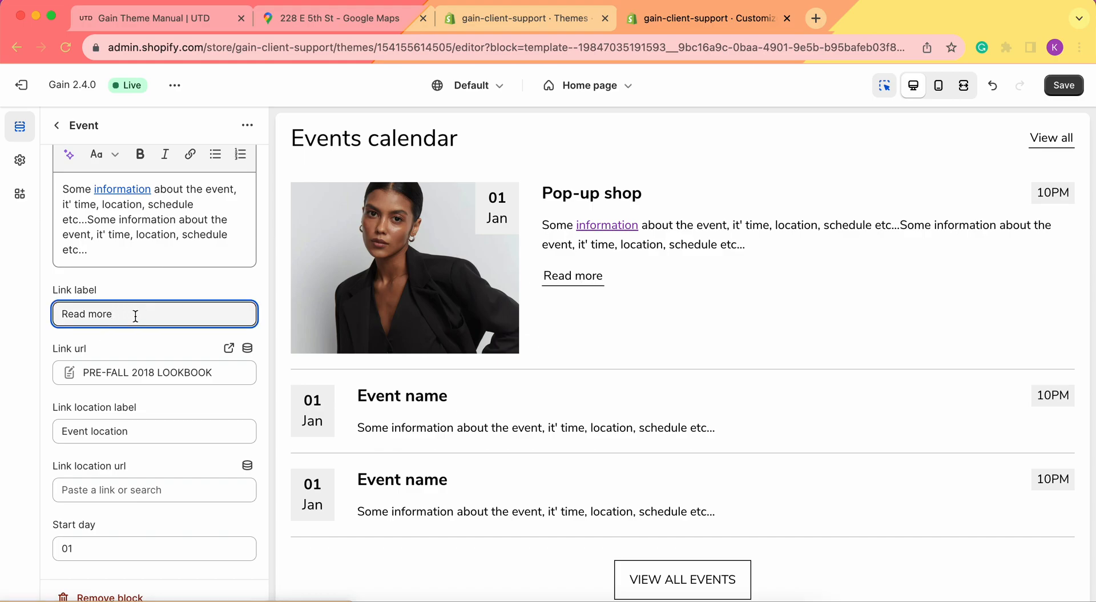
{"action": "scroll", "coordinate": [136, 316], "scroll_direction": "down", "scroll_amount": 2}
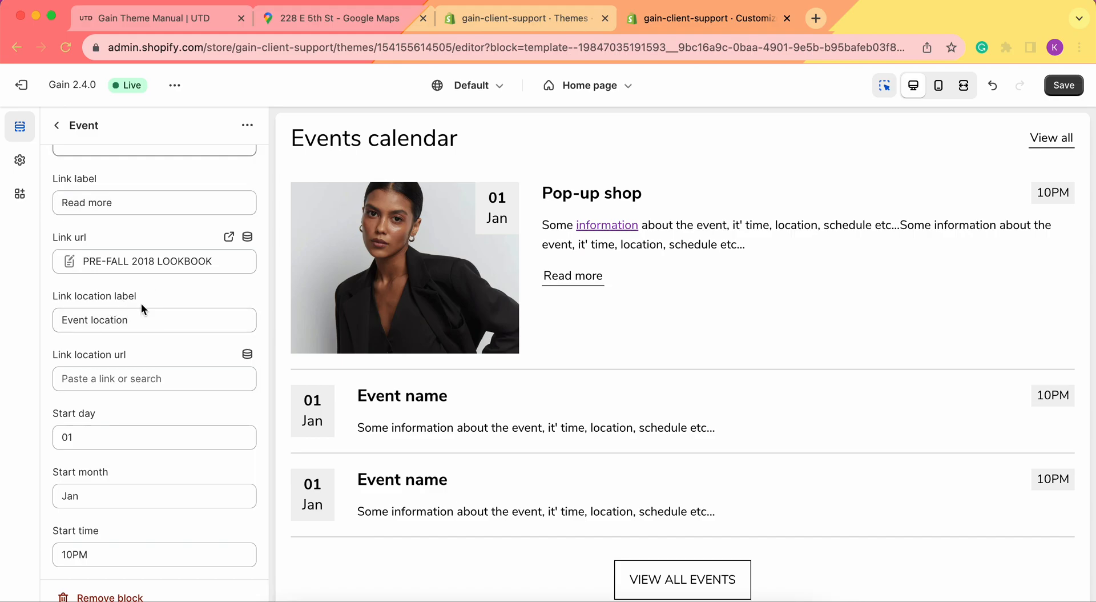
{"action": "left_click", "coordinate": [140, 320]}
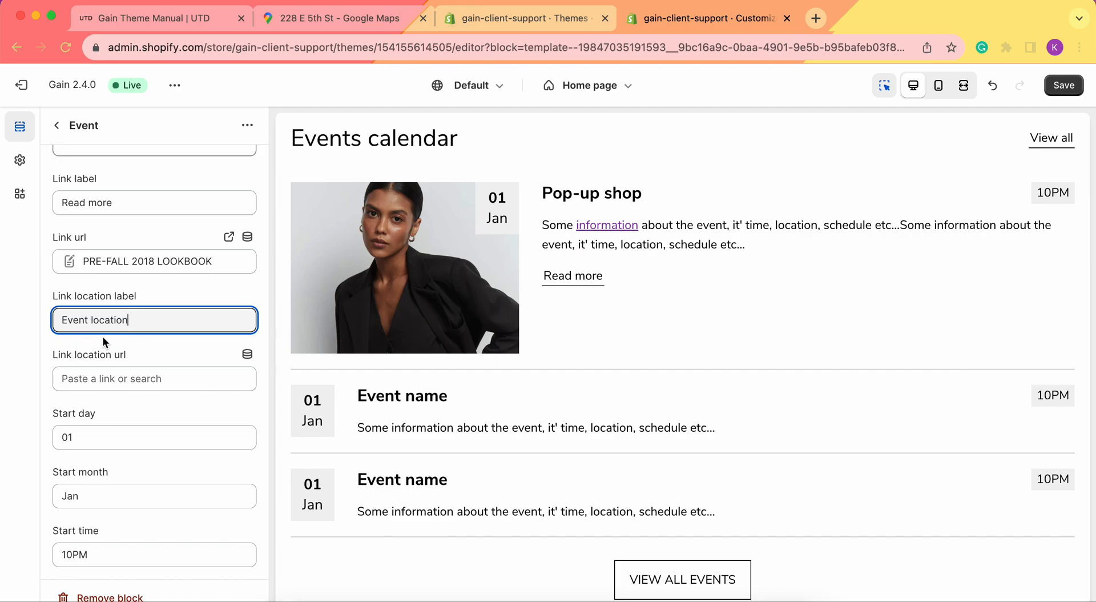
{"action": "left_click", "coordinate": [82, 368]}
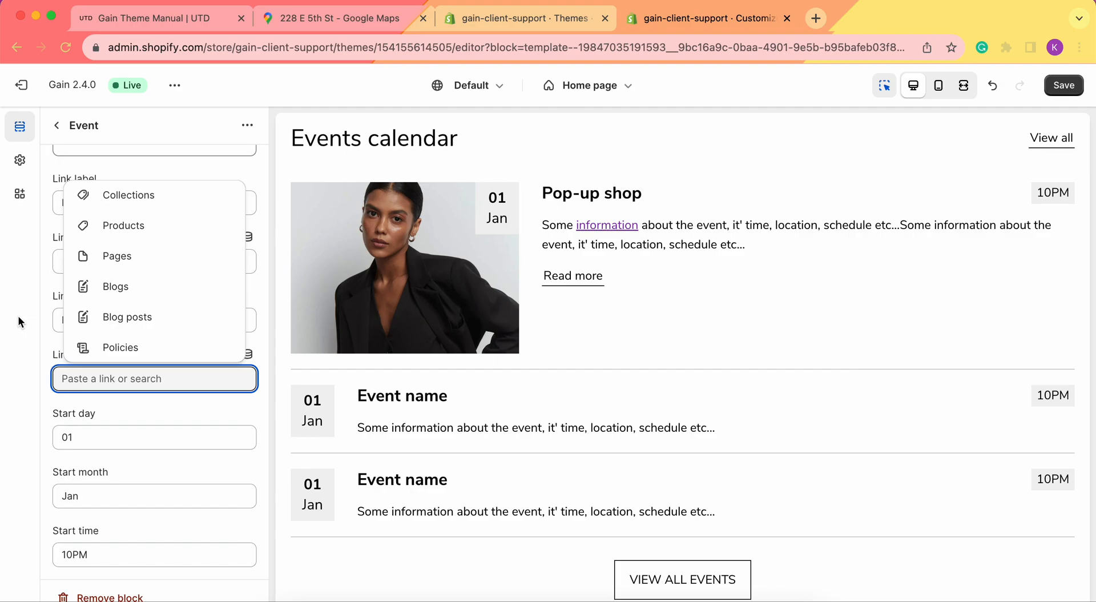
{"action": "left_click", "coordinate": [324, 26]}
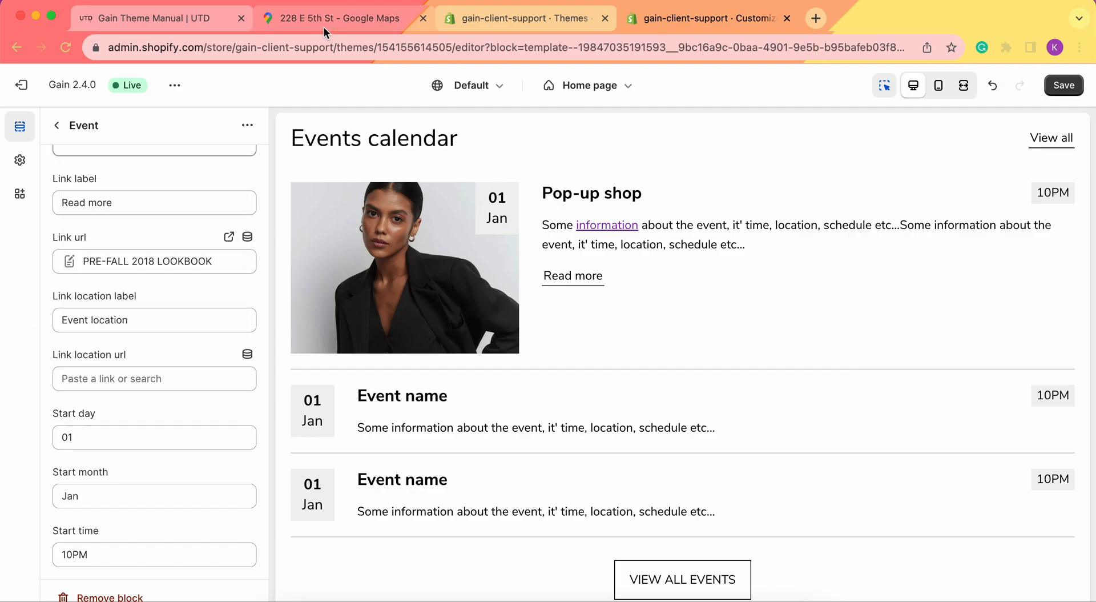
{"action": "left_click", "coordinate": [324, 23]}
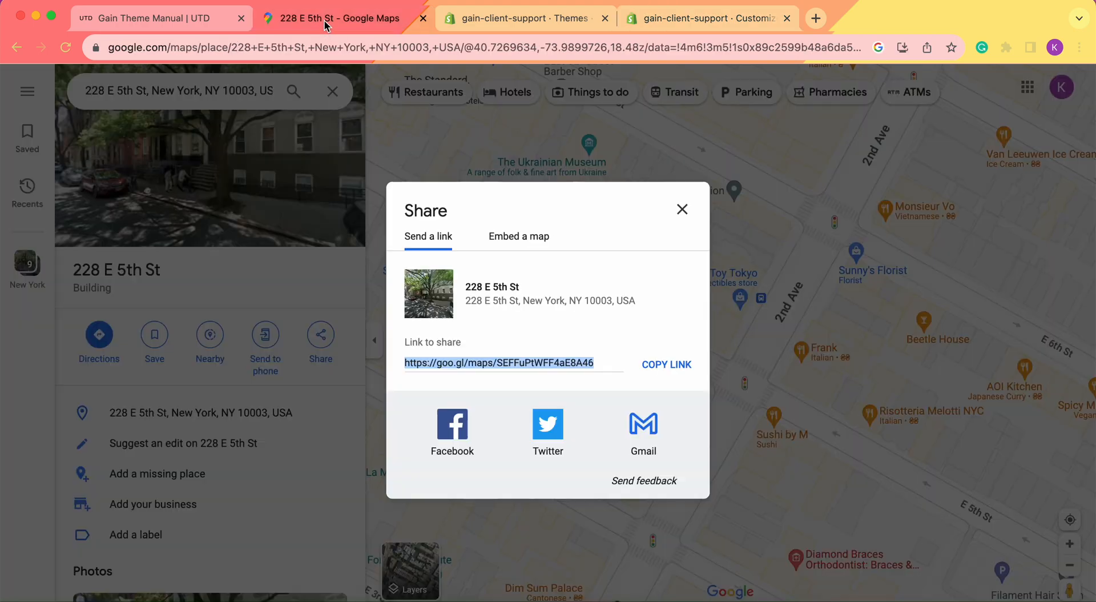
Copy the Google Maps short share link for the event's address and return to the theme editor
{"action": "left_click", "coordinate": [682, 209]}
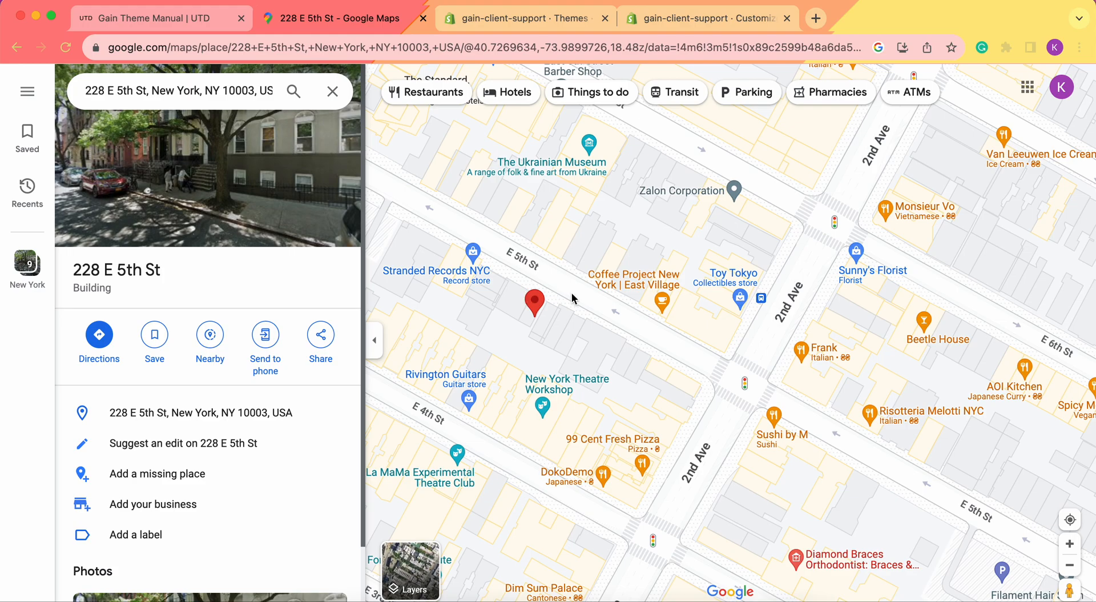
{"action": "left_click", "coordinate": [321, 338]}
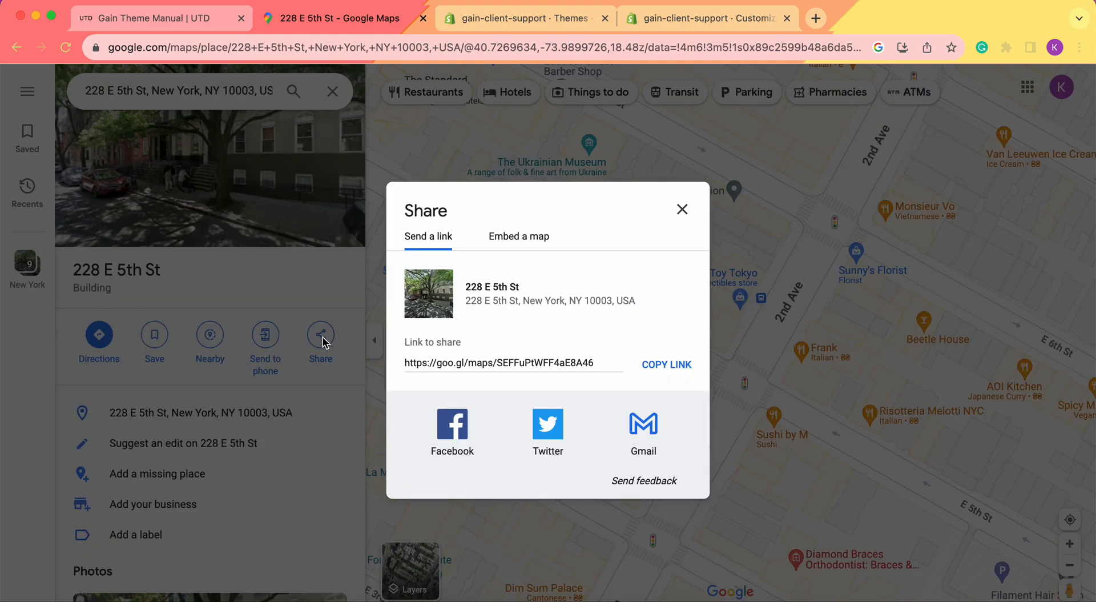
{"action": "left_click", "coordinate": [662, 365]}
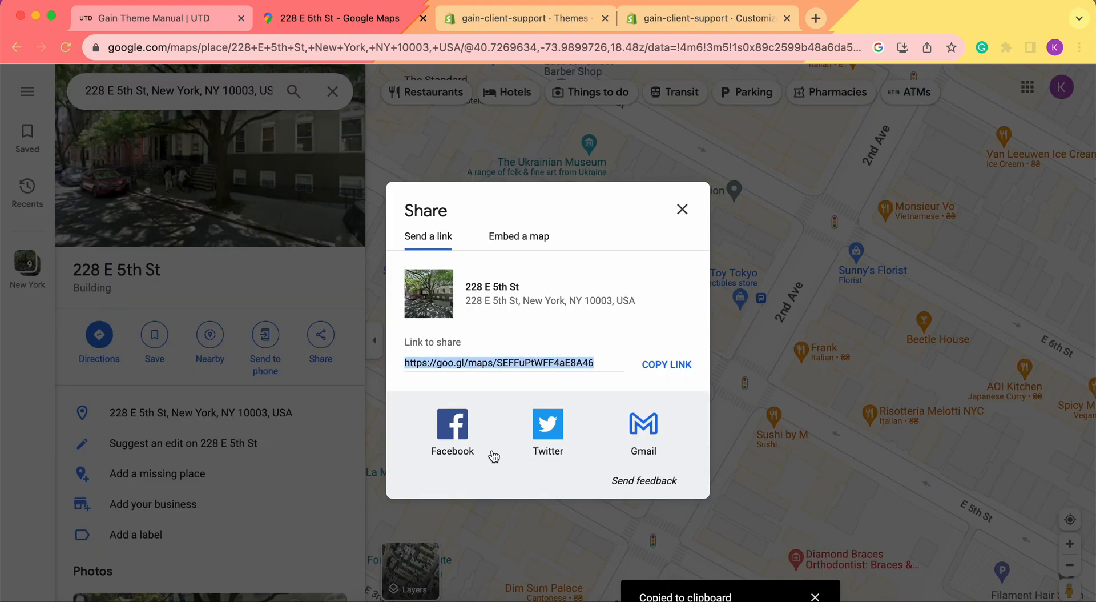
{"action": "left_click", "coordinate": [789, 286]}
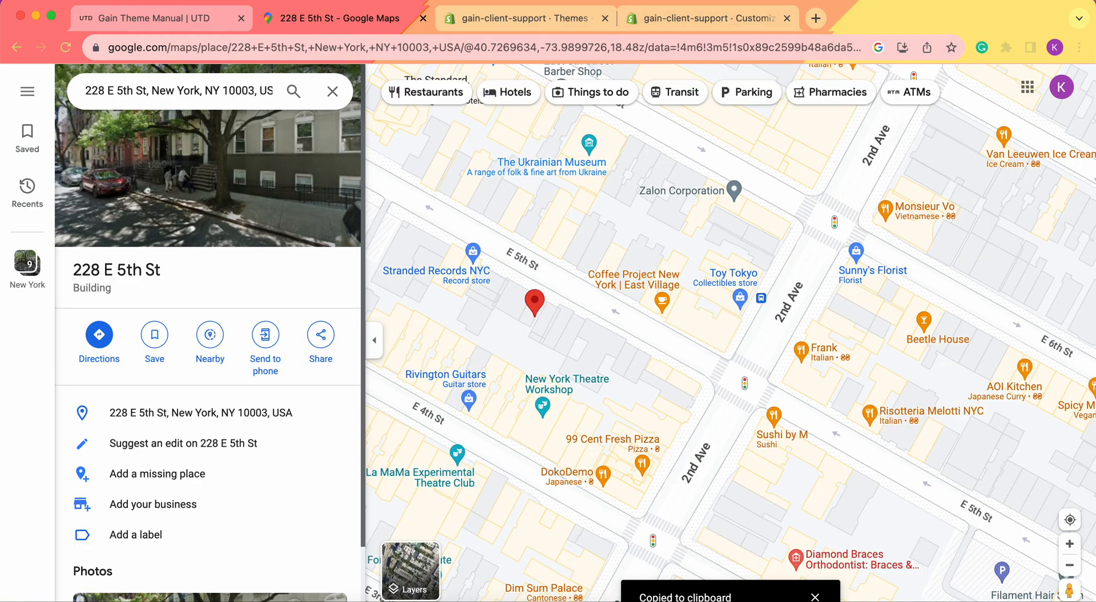
{"action": "left_click", "coordinate": [668, 16]}
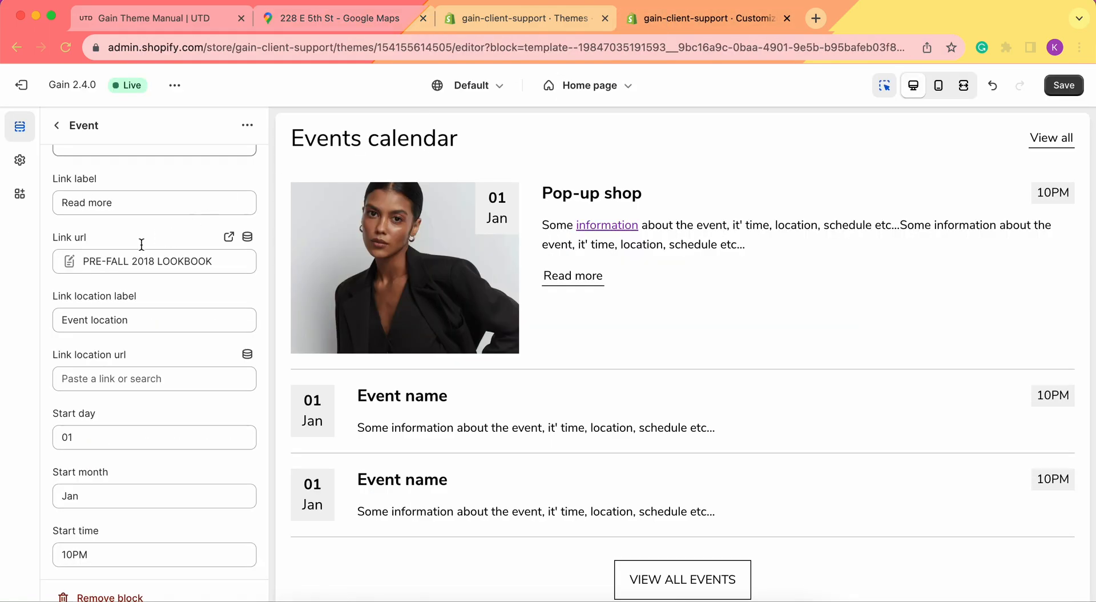
Paste the copied Maps link as the Pop-up shop event's Link location url
{"action": "left_click", "coordinate": [112, 378]}
{"action": "key", "text": "super+v"}
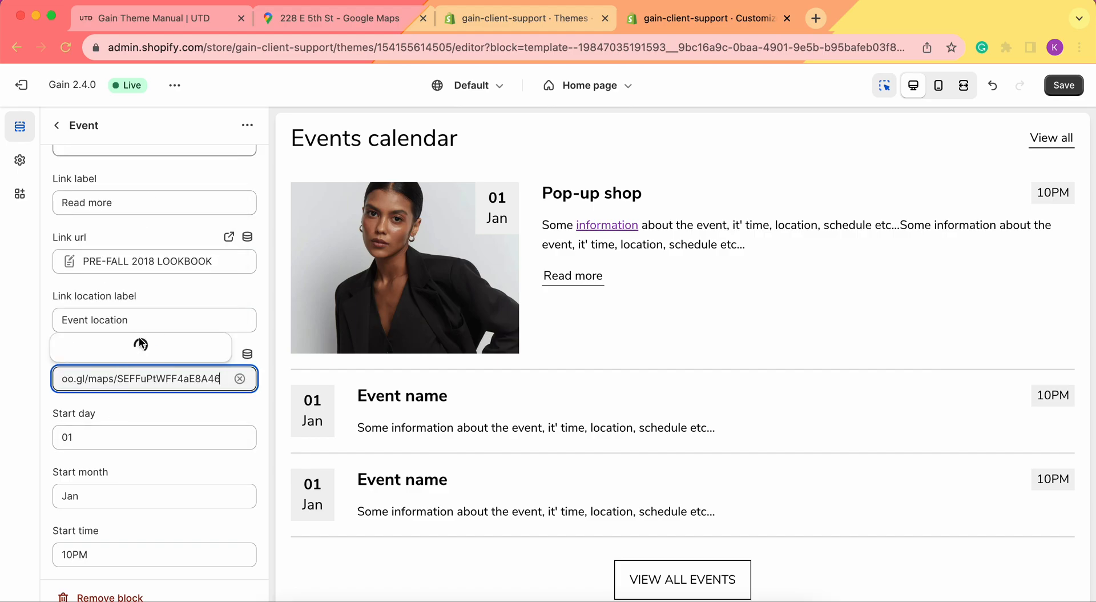
{"action": "left_click", "coordinate": [130, 323]}
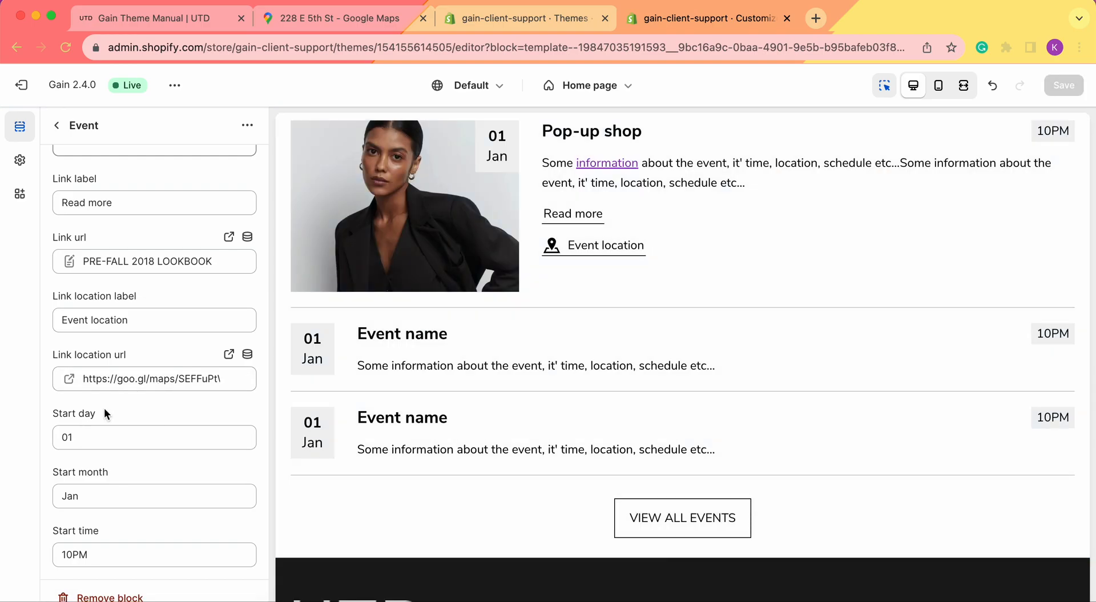
Set the Pop-up shop start to 20 Oct at 5PM and save
{"action": "left_click", "coordinate": [124, 440]}
{"action": "double_click", "coordinate": [123, 440]}
{"action": "type", "text": "20"}
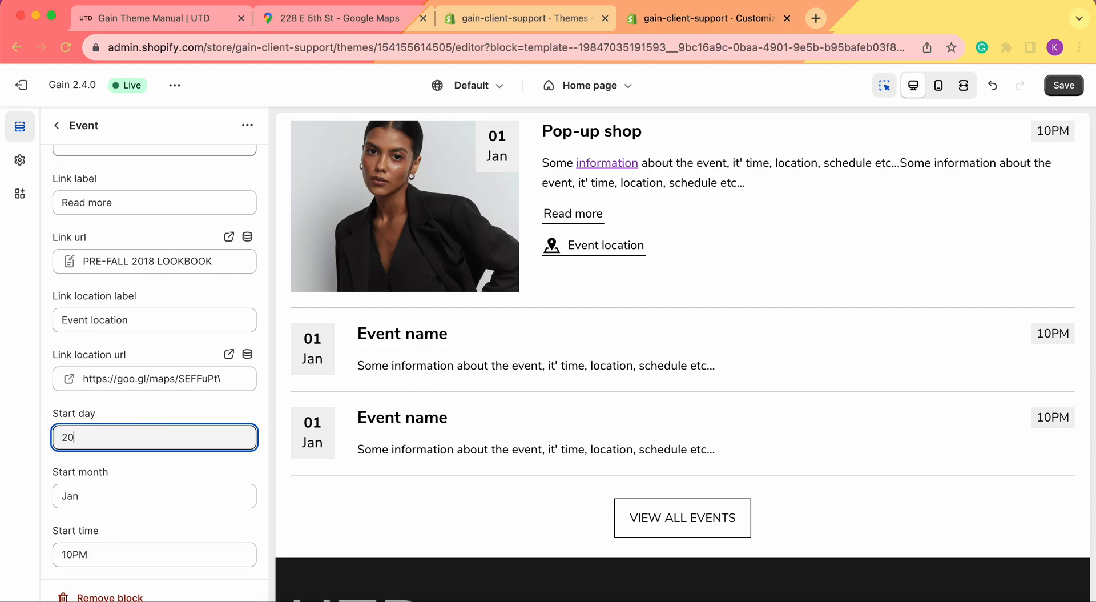
{"action": "double_click", "coordinate": [120, 486]}
{"action": "type", "text": "Oct"}
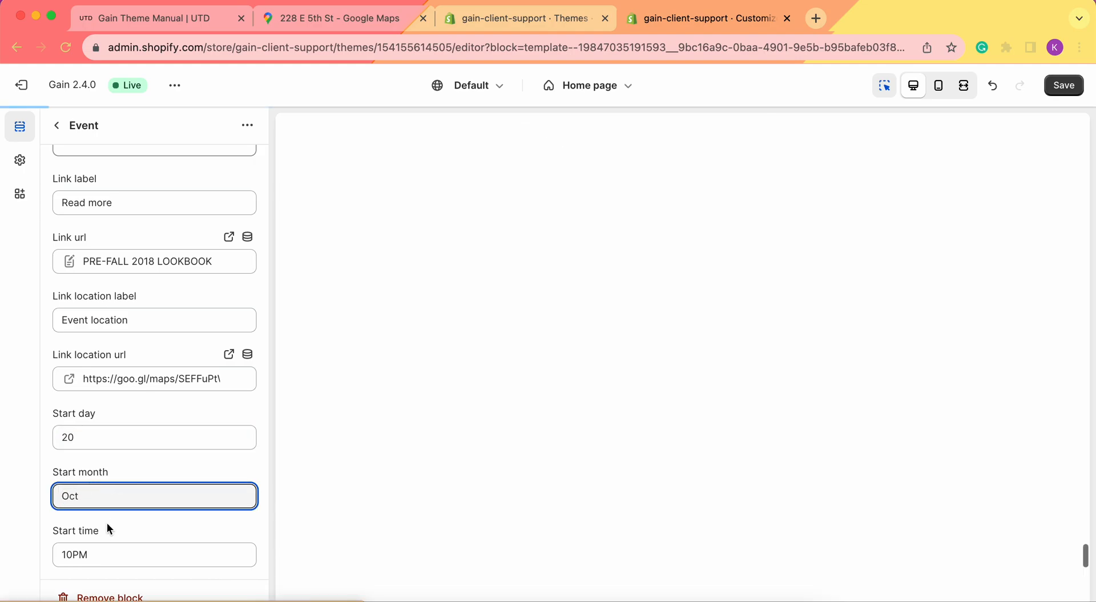
{"action": "double_click", "coordinate": [110, 547]}
{"action": "type", "text": "5"}
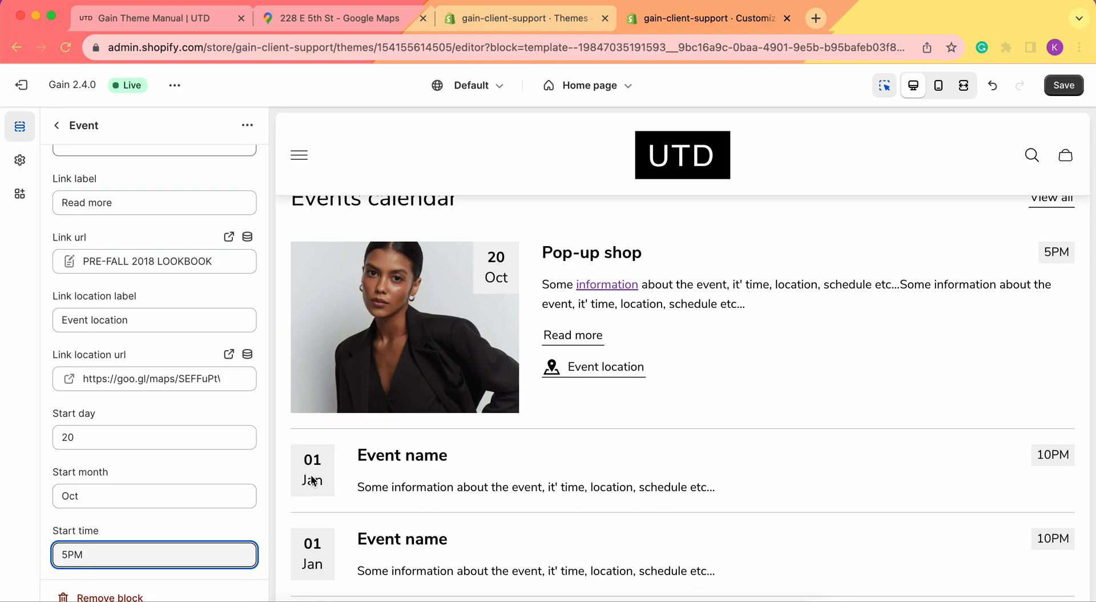
{"action": "left_click", "coordinate": [1073, 85]}
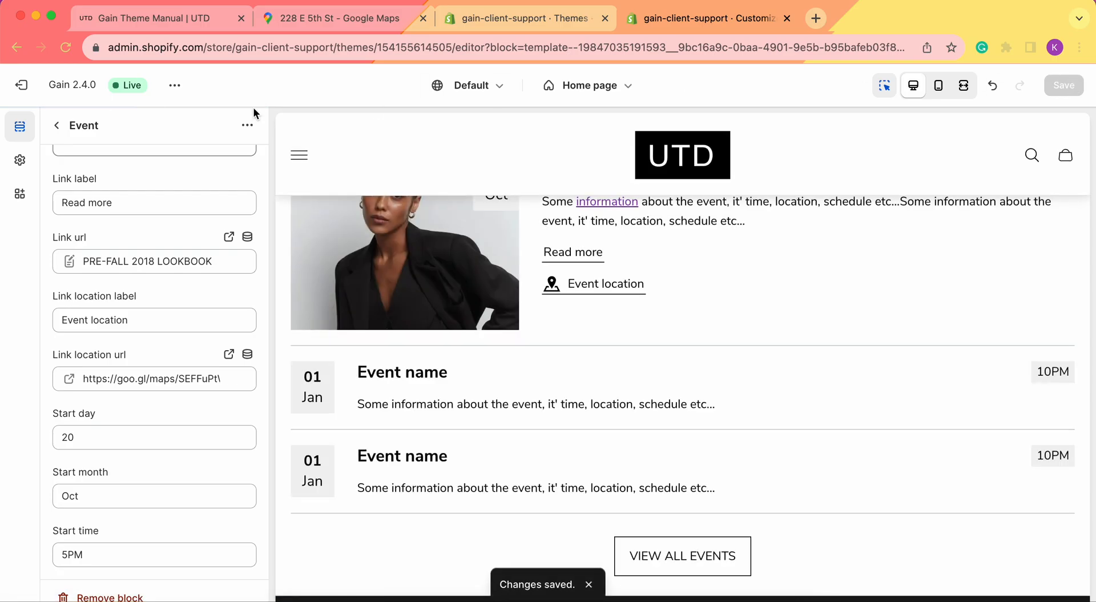
Open the next Event block and give it the shoot24371_1 image
{"action": "left_click", "coordinate": [57, 125]}
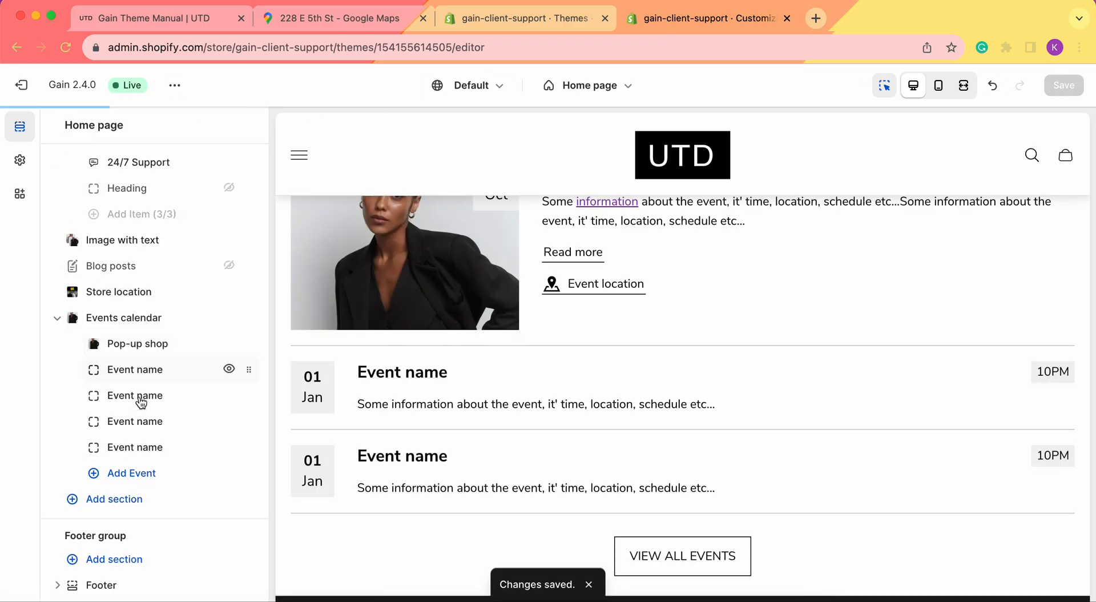
{"action": "left_click", "coordinate": [135, 371]}
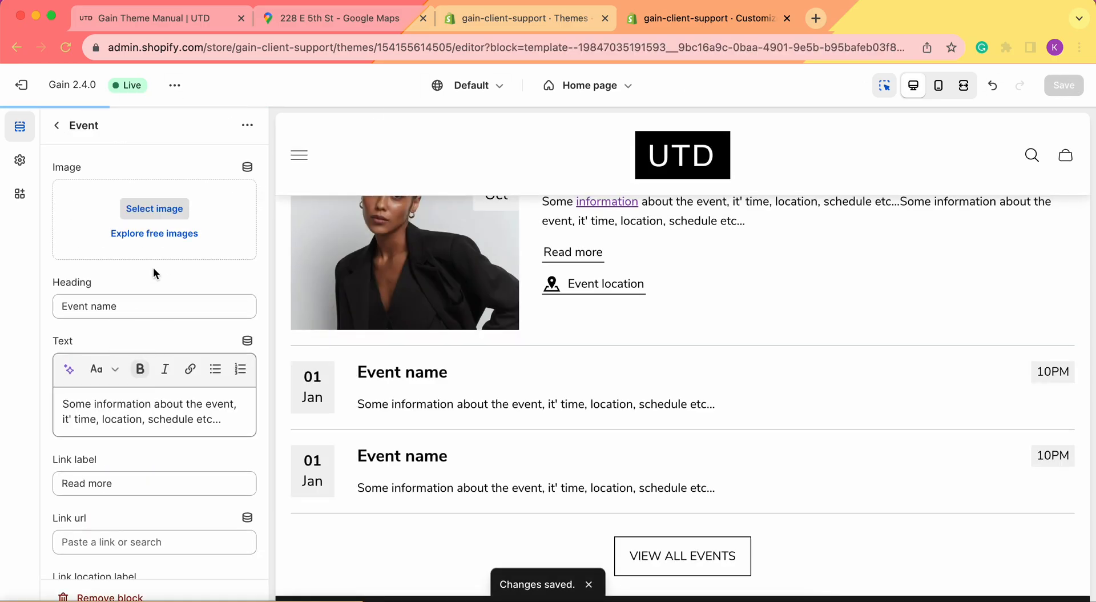
{"action": "left_click", "coordinate": [154, 209]}
{"action": "scroll", "coordinate": [652, 370], "scroll_direction": "down", "scroll_amount": 3}
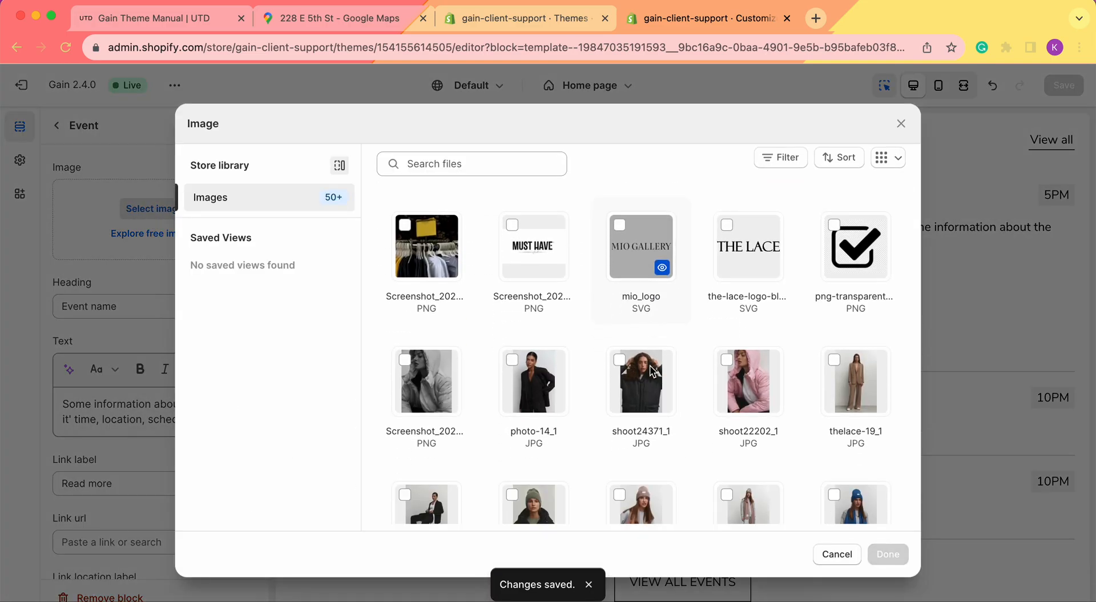
{"action": "left_click", "coordinate": [651, 388]}
{"action": "left_click", "coordinate": [894, 554]}
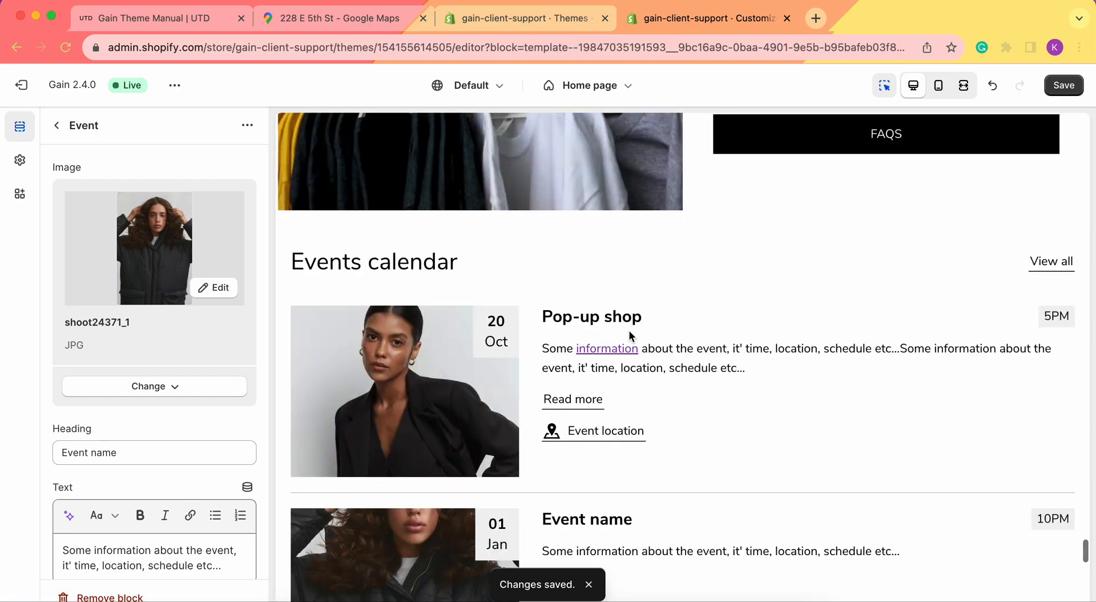
Link the event's Read more to the blog post WHAT THE LACE GIRLS DREAM ABOUT
{"action": "scroll", "coordinate": [194, 324], "scroll_direction": "down", "scroll_amount": 3}
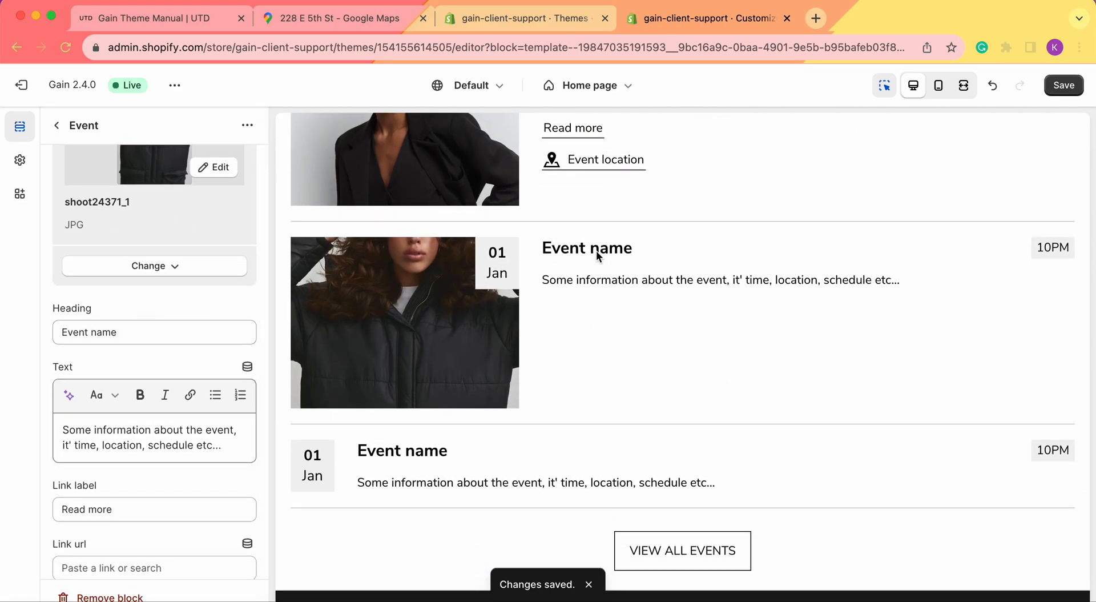
{"action": "scroll", "coordinate": [143, 320], "scroll_direction": "down", "scroll_amount": 3}
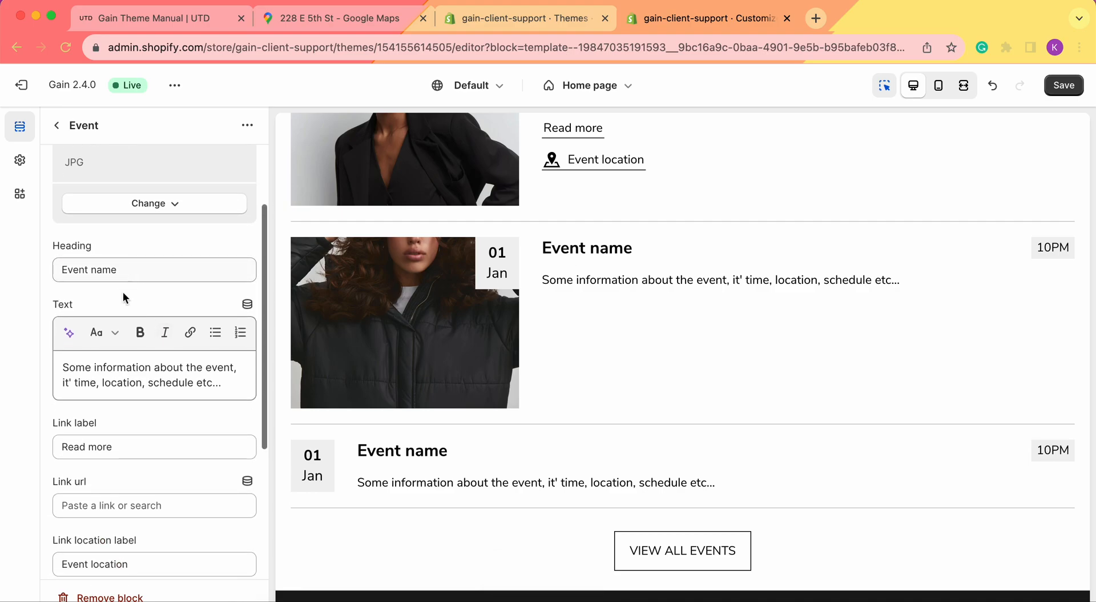
{"action": "scroll", "coordinate": [723, 238], "scroll_direction": "up", "scroll_amount": 3}
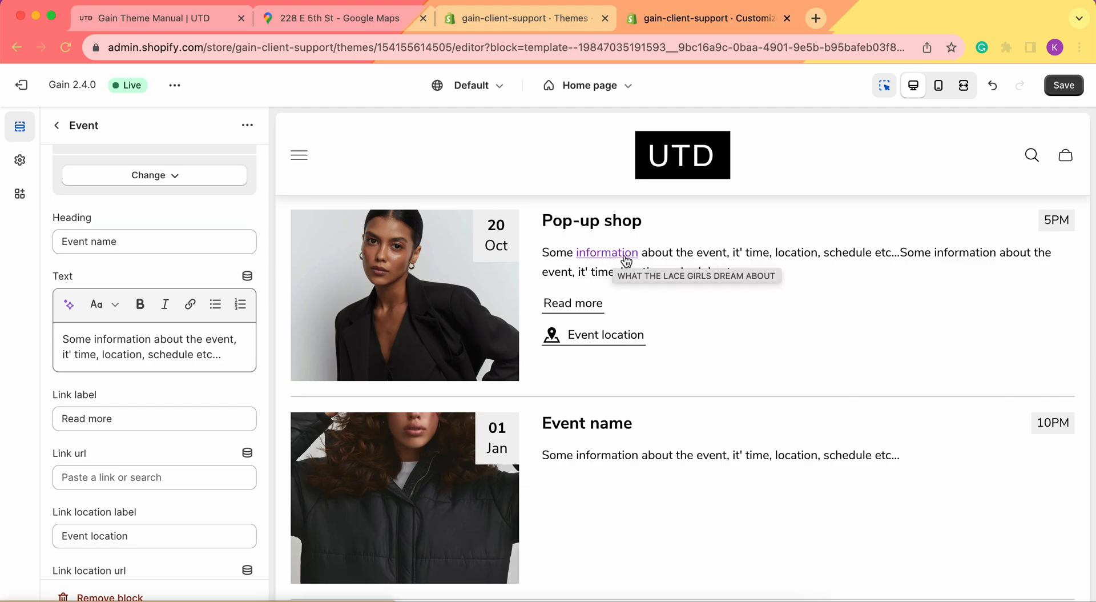
{"action": "scroll", "coordinate": [668, 419], "scroll_direction": "down", "scroll_amount": 3}
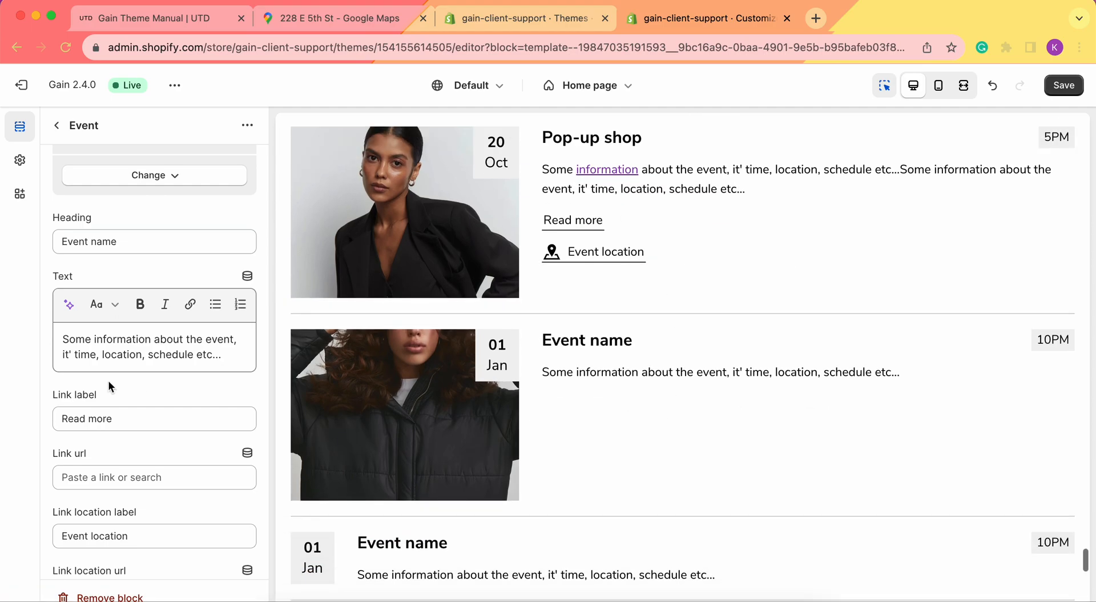
{"action": "scroll", "coordinate": [143, 354], "scroll_direction": "down", "scroll_amount": 4}
{"action": "left_click", "coordinate": [190, 221]}
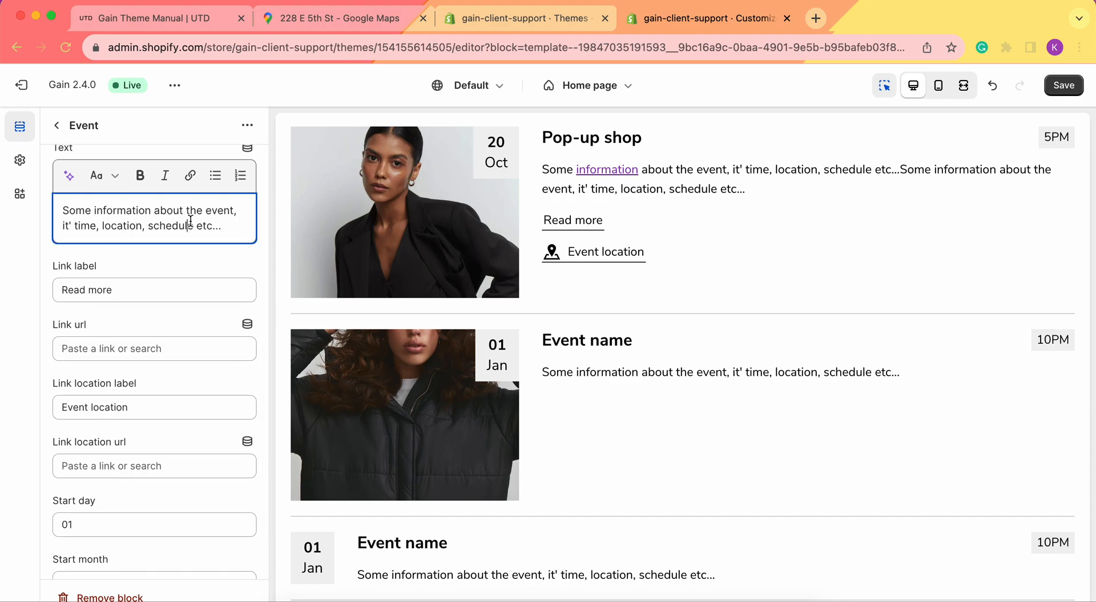
{"action": "scroll", "coordinate": [190, 221], "scroll_direction": "down", "scroll_amount": 1}
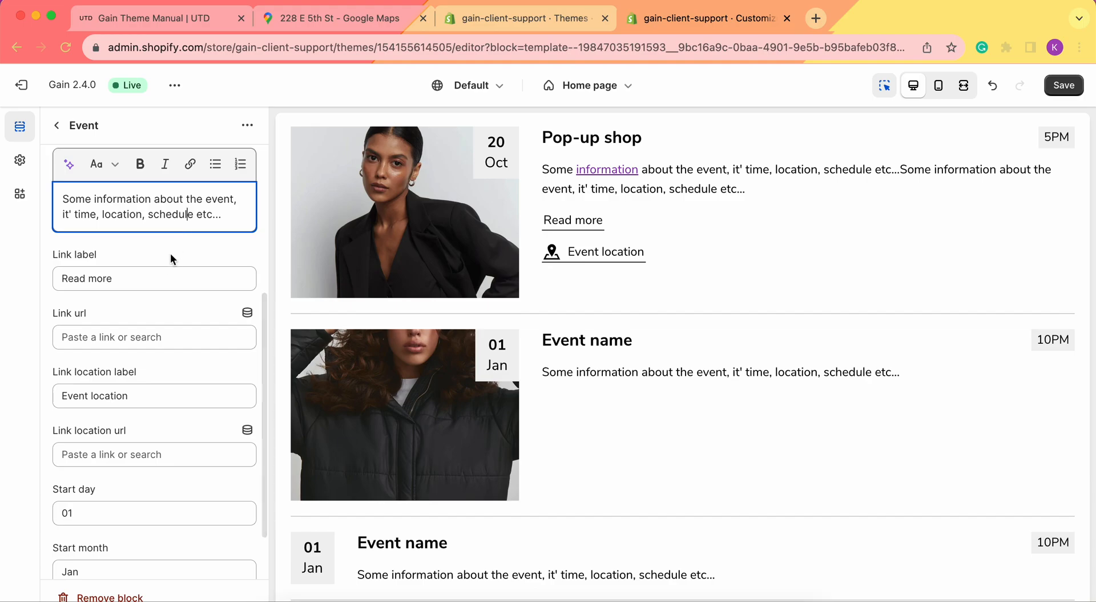
{"action": "left_click", "coordinate": [162, 276]}
{"action": "left_click", "coordinate": [130, 336]}
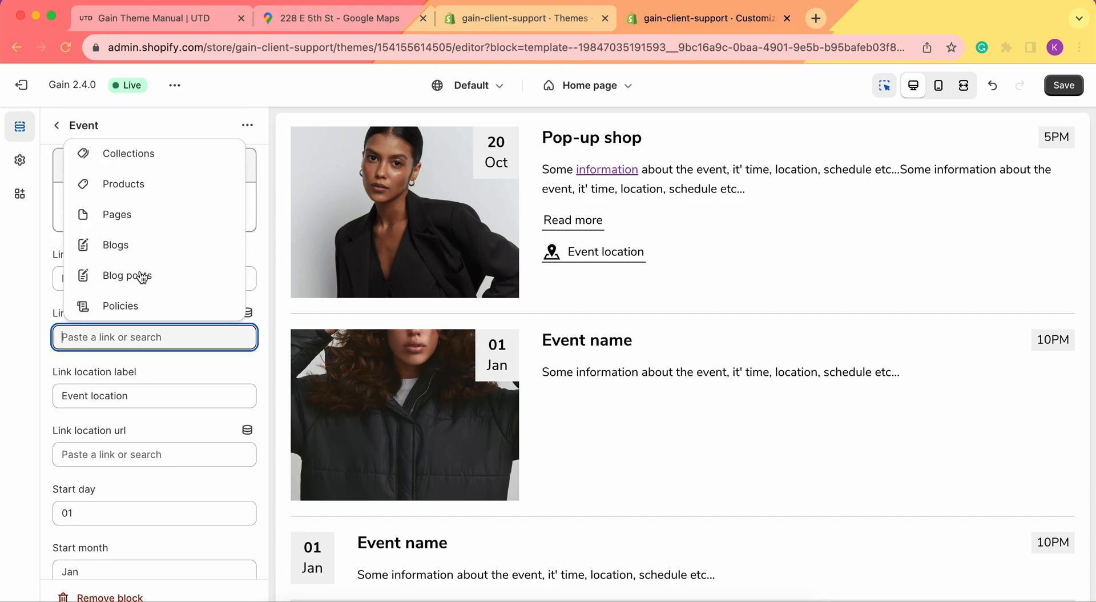
{"action": "left_click", "coordinate": [116, 275]}
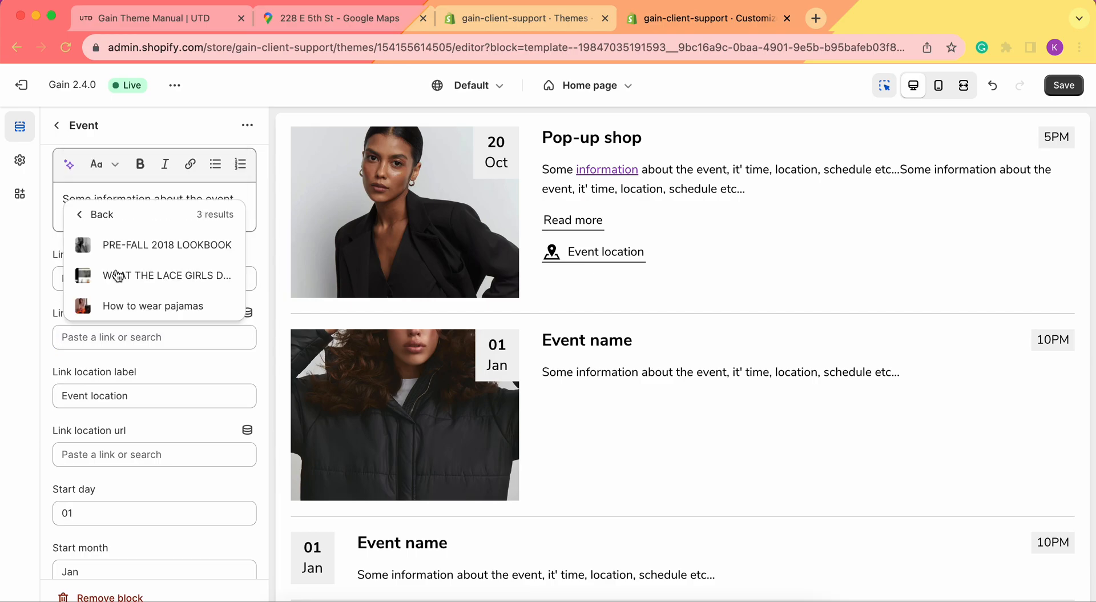
{"action": "left_click", "coordinate": [143, 278]}
{"action": "scroll", "coordinate": [147, 370], "scroll_direction": "down", "scroll_amount": 2}
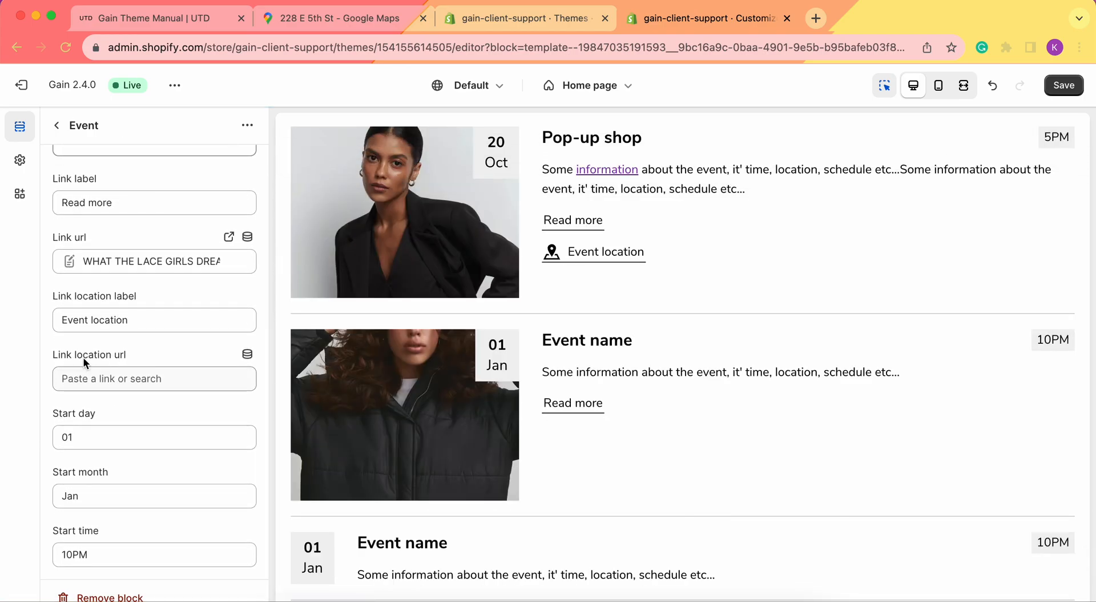
{"action": "left_click", "coordinate": [137, 379]}
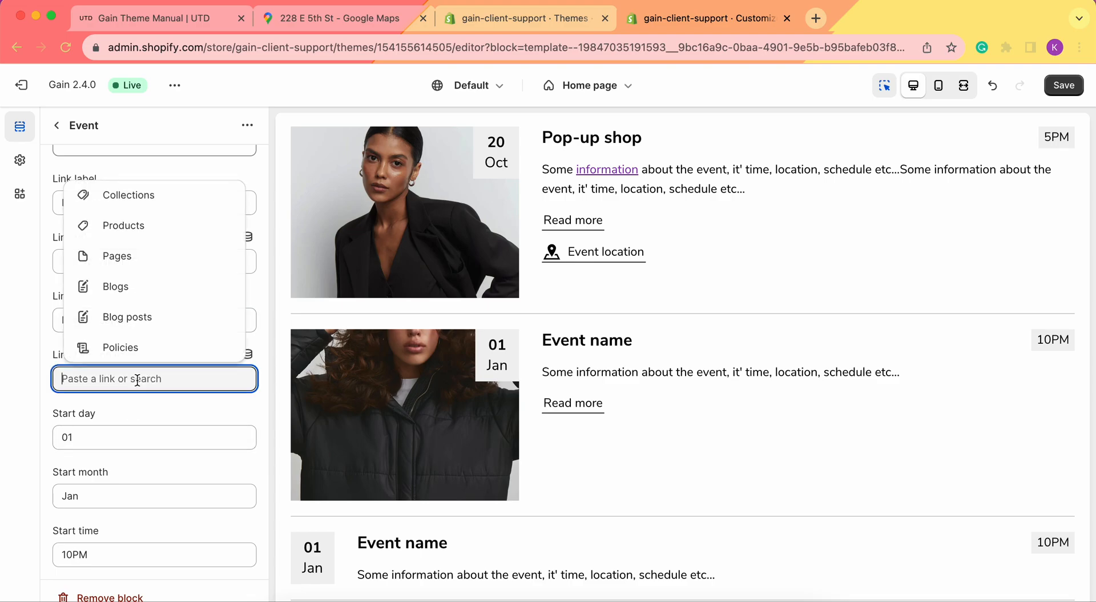
{"action": "left_click", "coordinate": [338, 18]}
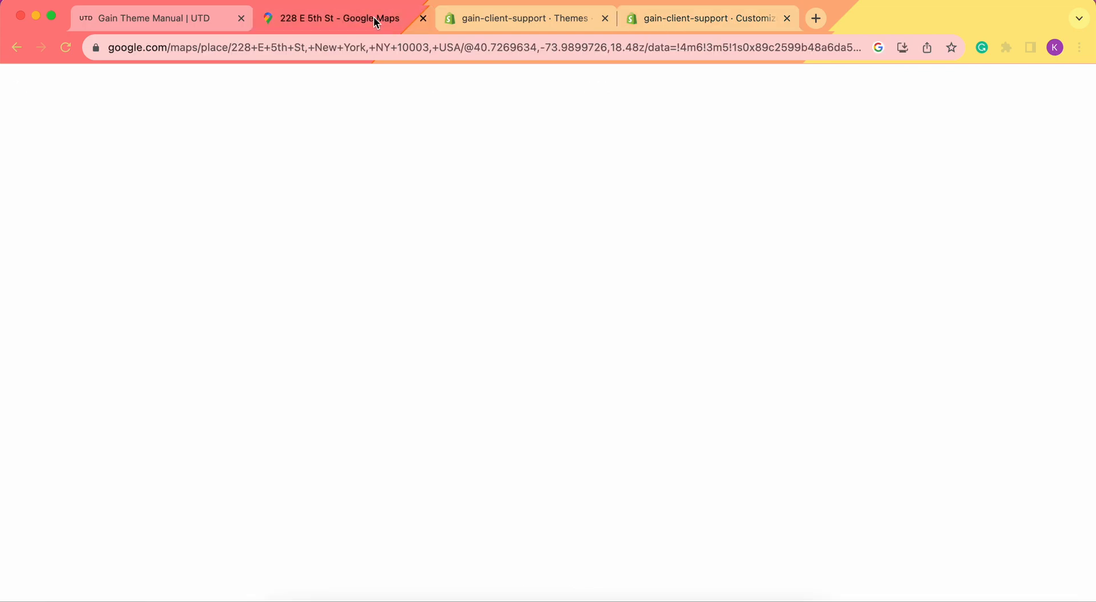
{"action": "left_click", "coordinate": [604, 353]}
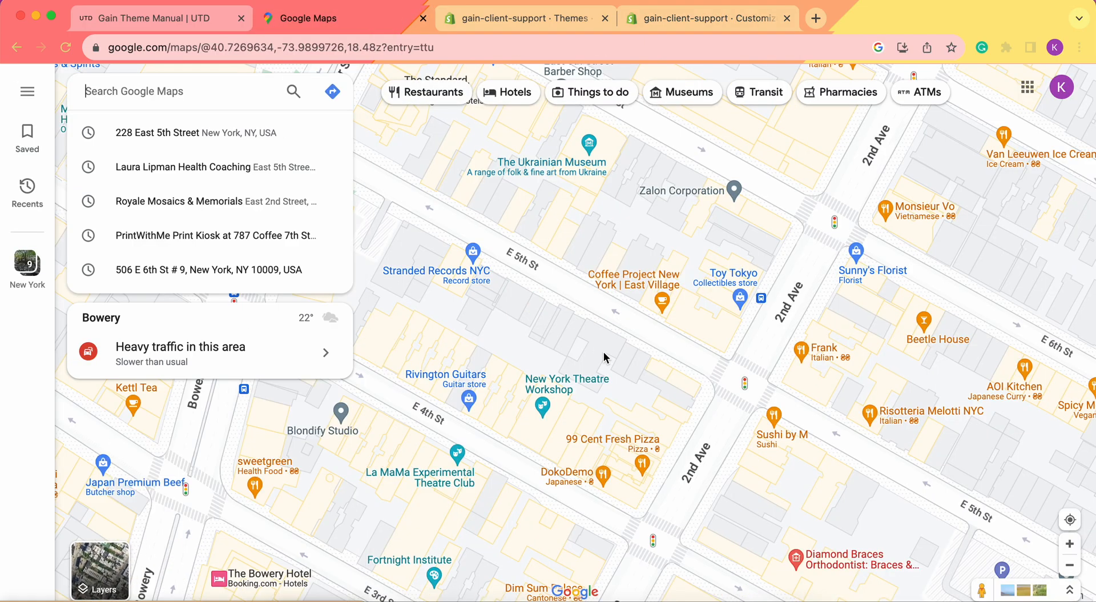
{"action": "left_click", "coordinate": [604, 352]}
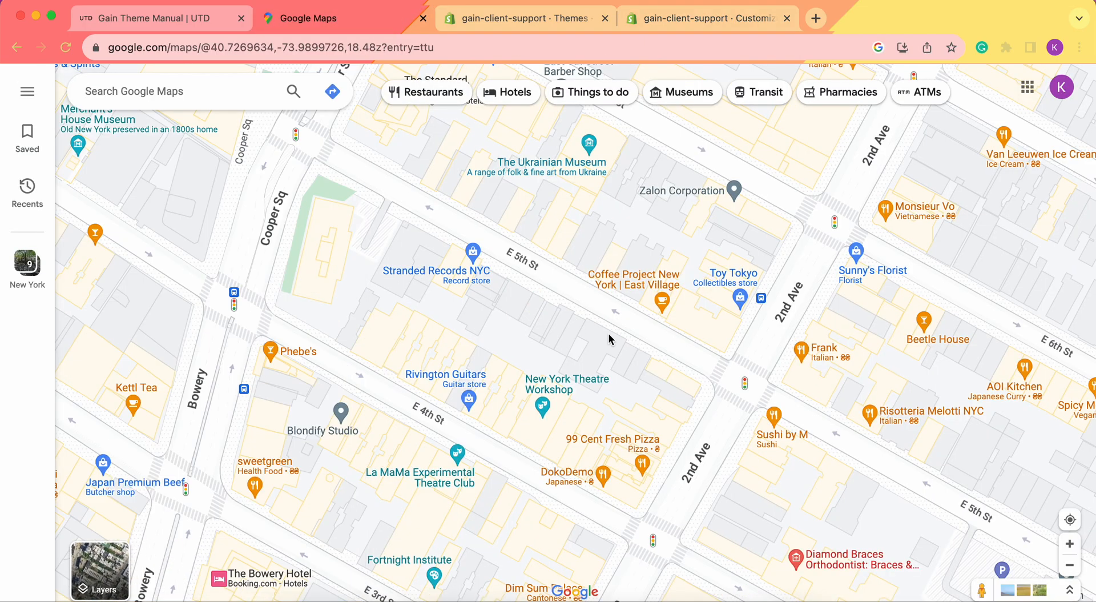
{"action": "left_click", "coordinate": [609, 335]}
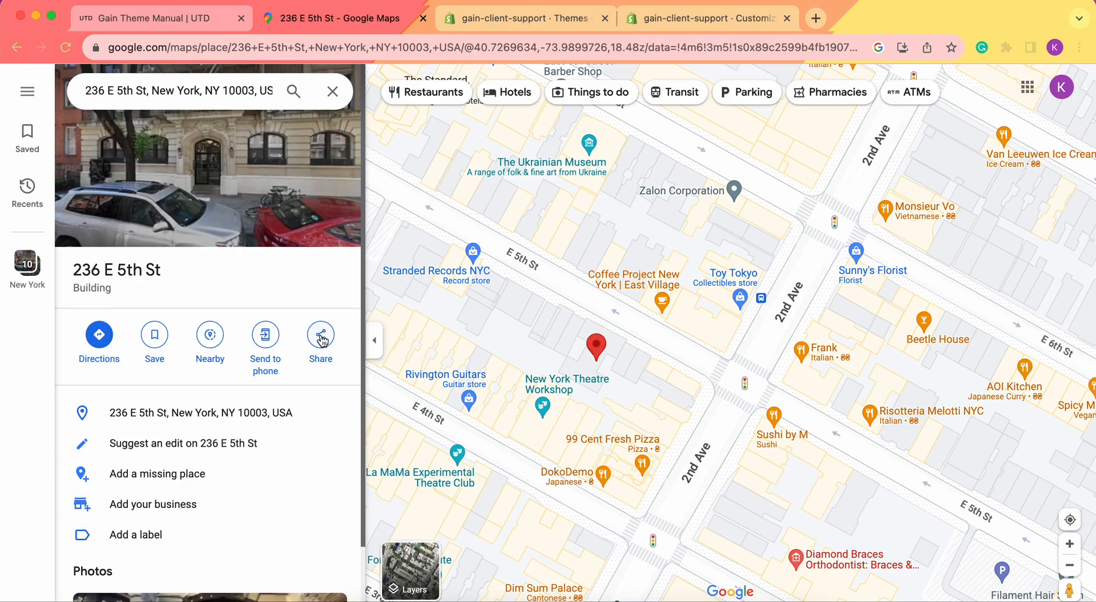
{"action": "left_click", "coordinate": [321, 337]}
{"action": "left_click", "coordinate": [666, 364]}
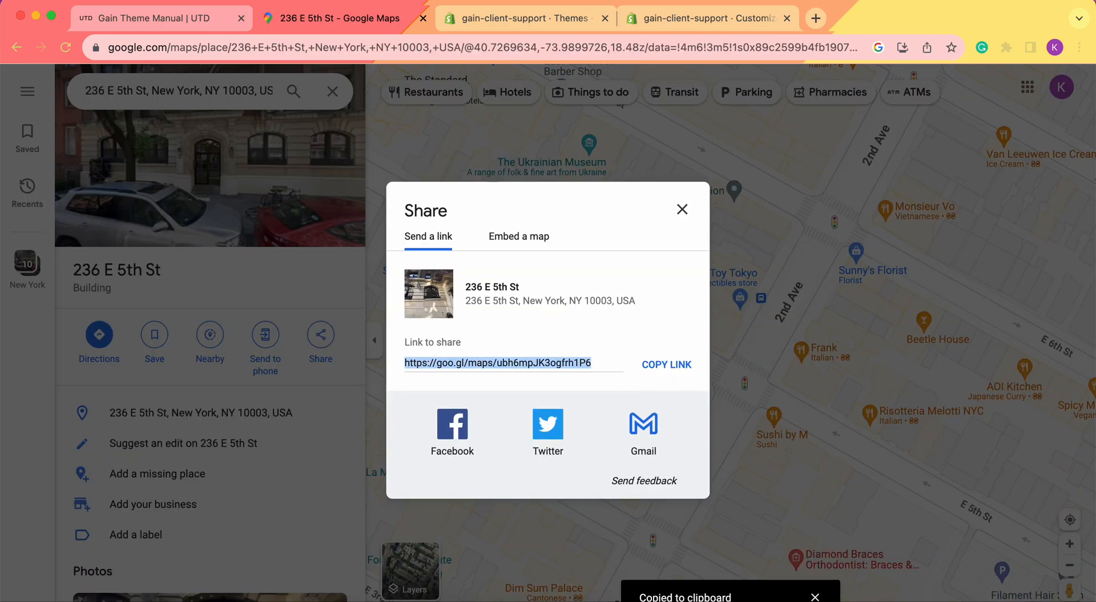
{"action": "left_click", "coordinate": [681, 23]}
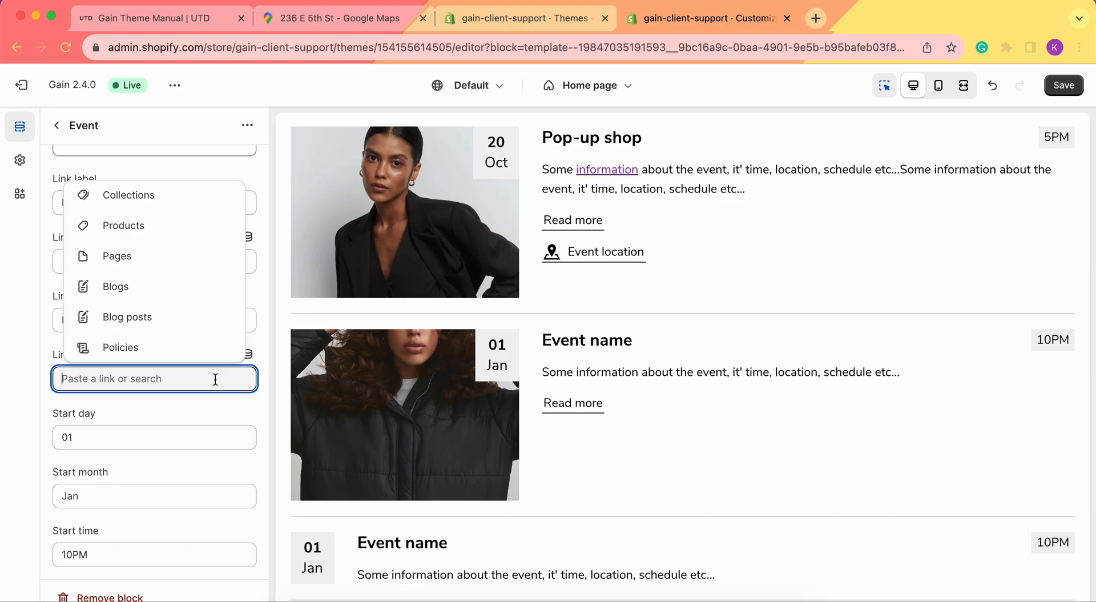
Paste the Maps link as location url, set the start to 05 Oct at 8PM, and save
{"action": "key", "text": "super+v"}
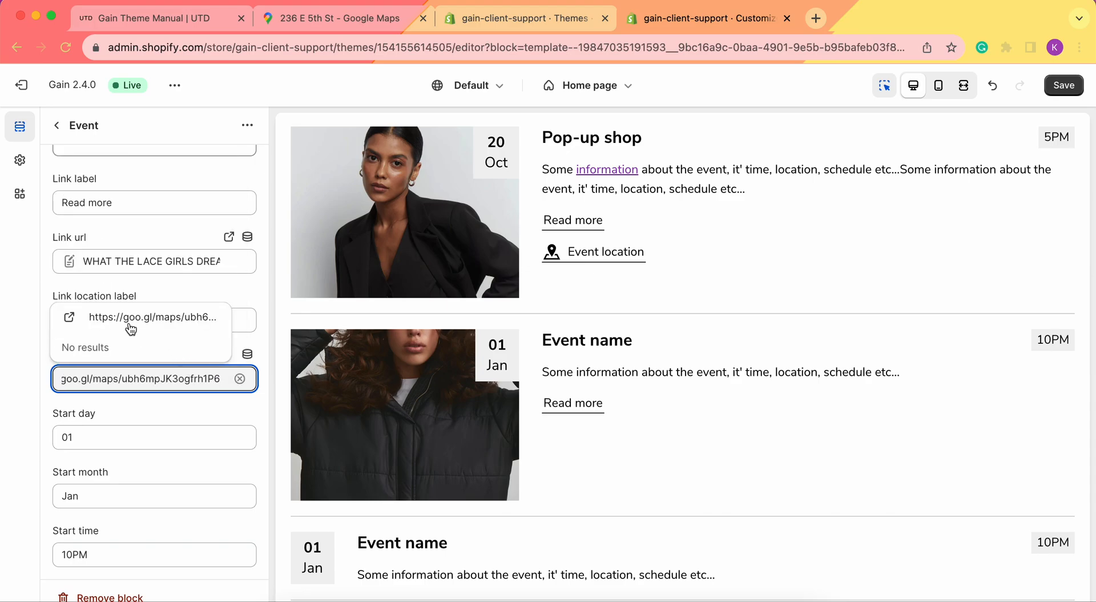
{"action": "left_click", "coordinate": [130, 329]}
{"action": "left_click", "coordinate": [110, 435]}
{"action": "double_click", "coordinate": [110, 435]}
{"action": "type", "text": "05"}
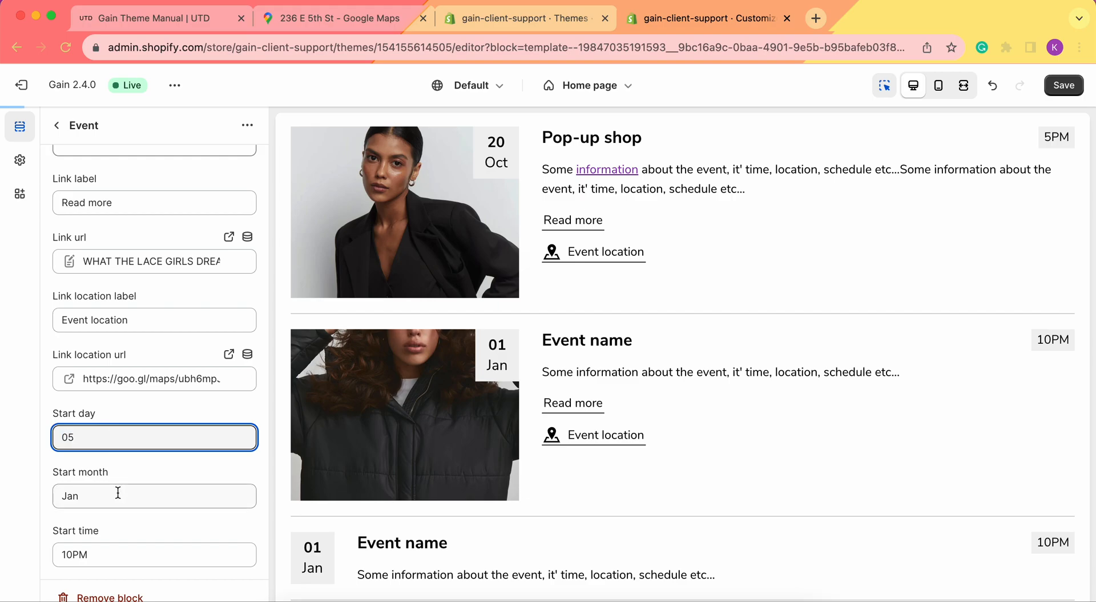
{"action": "double_click", "coordinate": [117, 493]}
{"action": "type", "text": "Oct"}
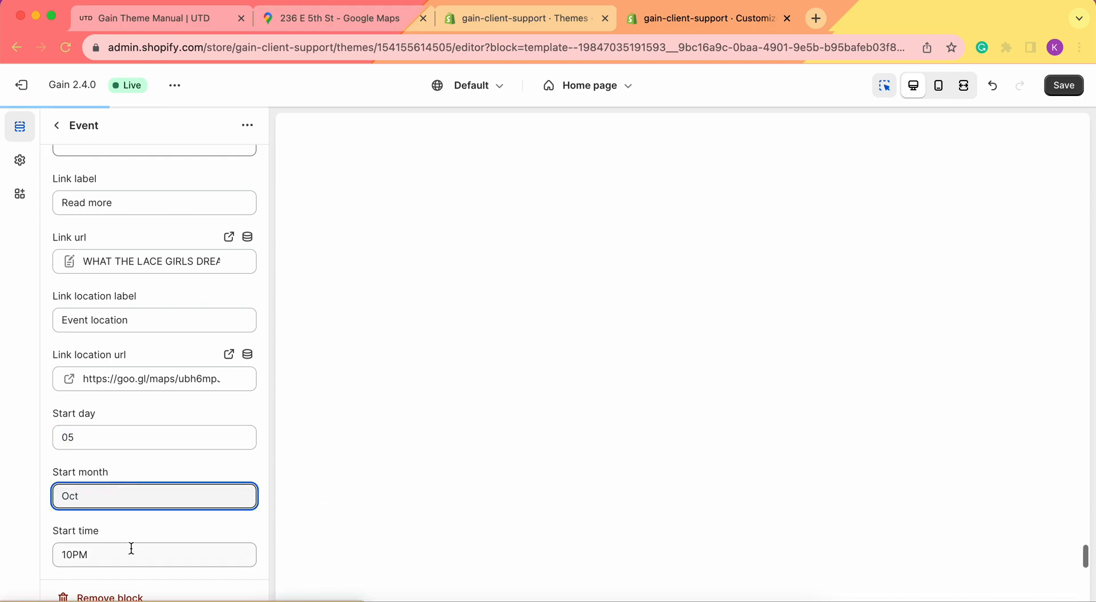
{"action": "left_click", "coordinate": [73, 551]}
{"action": "key", "text": "BackSpace"}
{"action": "key", "text": "BackSpace"}
{"action": "type", "text": "8"}
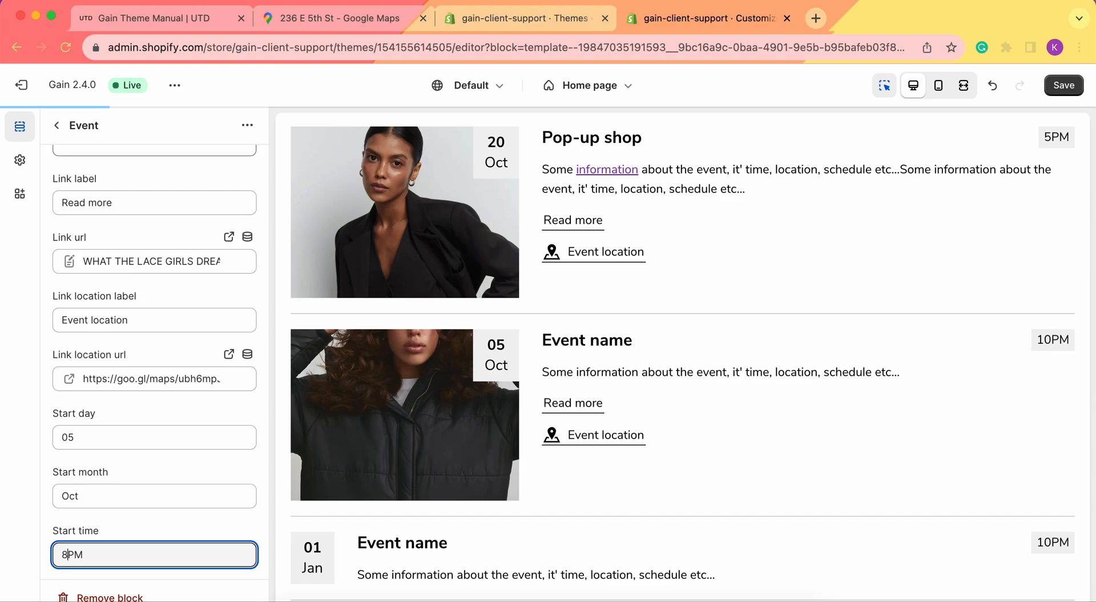
{"action": "left_click", "coordinate": [1064, 86]}
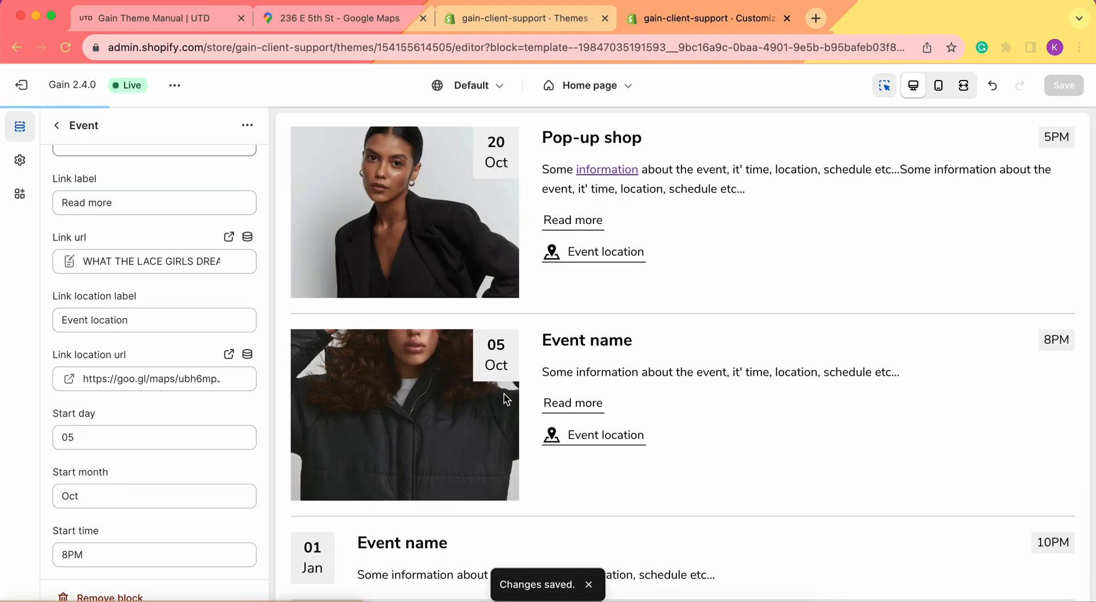
{"action": "scroll", "coordinate": [571, 411], "scroll_direction": "down", "scroll_amount": 3}
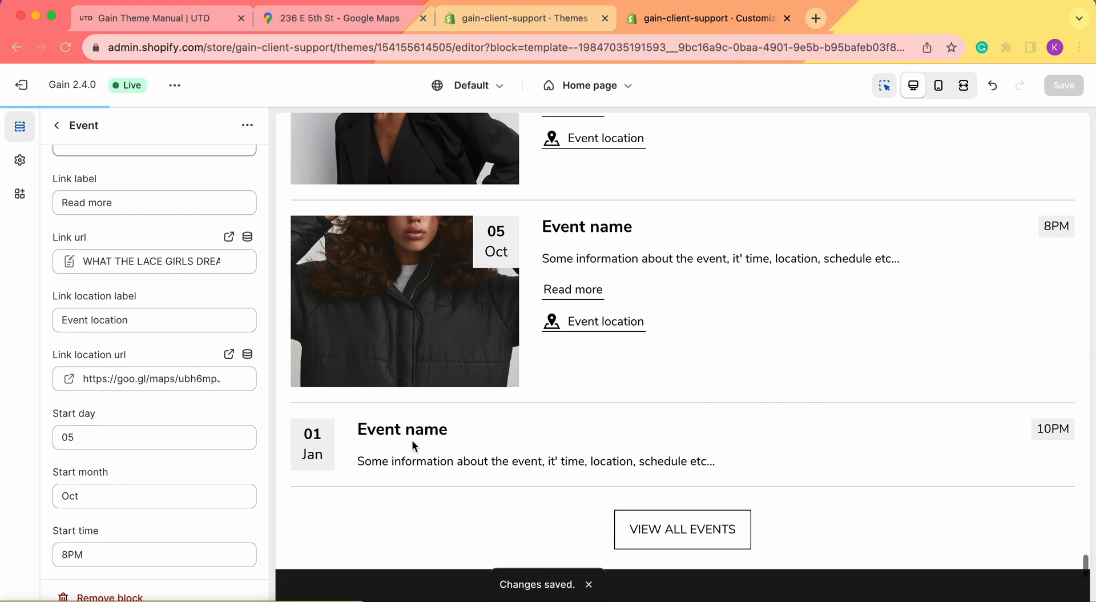
Open the third Event block and link its Read more to the 'How to wear pajamas' post
{"action": "left_click", "coordinate": [56, 125]}
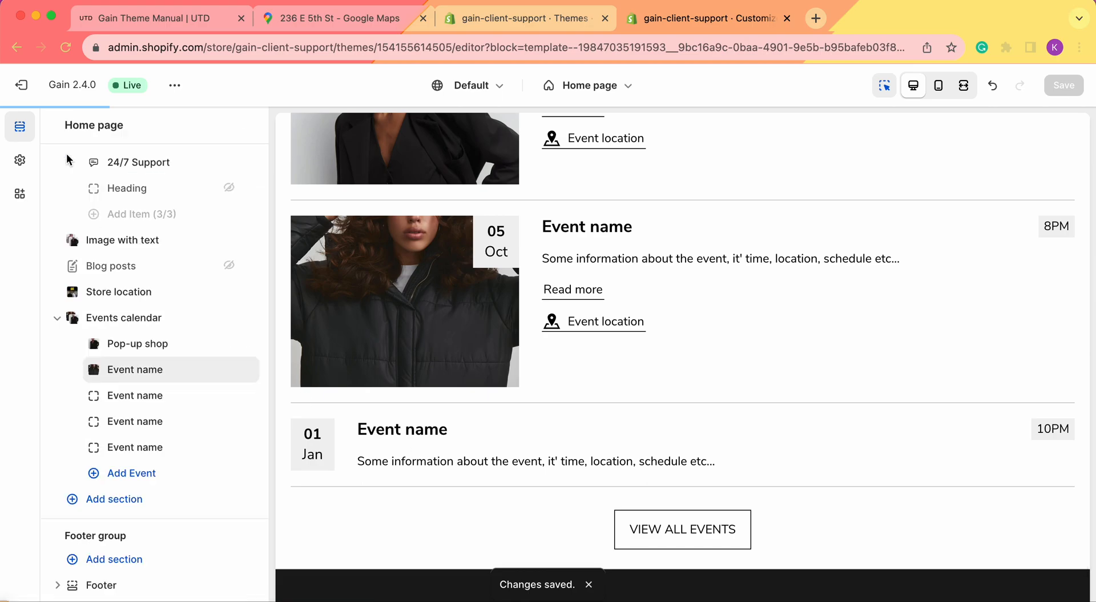
{"action": "left_click", "coordinate": [153, 394]}
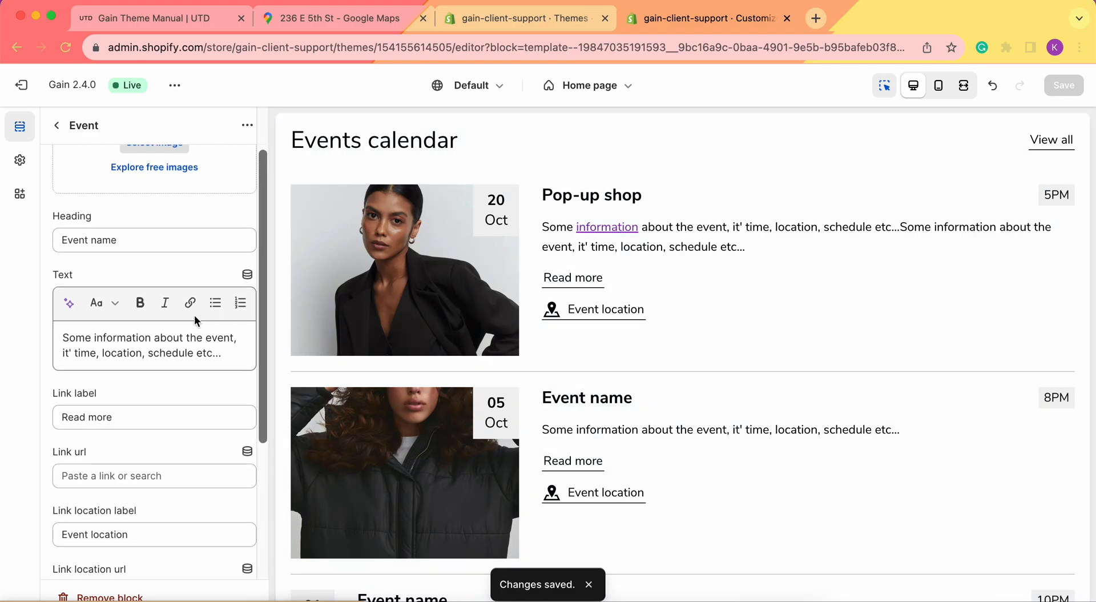
{"action": "scroll", "coordinate": [432, 363], "scroll_direction": "down", "scroll_amount": 3}
{"action": "scroll", "coordinate": [713, 229], "scroll_direction": "up", "scroll_amount": 1}
{"action": "scroll", "coordinate": [711, 233], "scroll_direction": "up", "scroll_amount": 1}
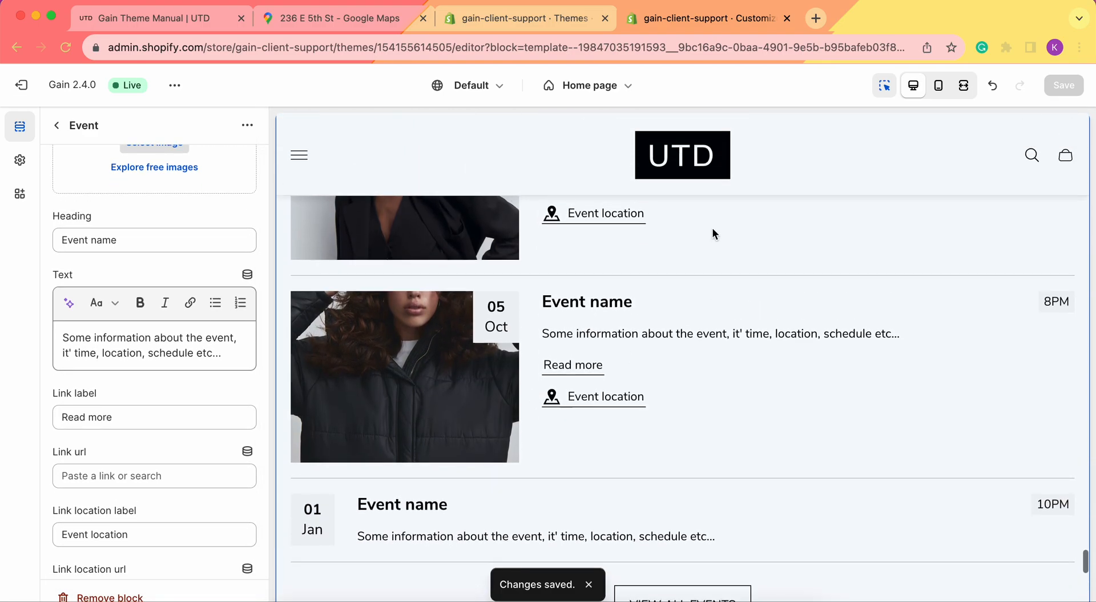
{"action": "scroll", "coordinate": [106, 304], "scroll_direction": "down", "scroll_amount": 2}
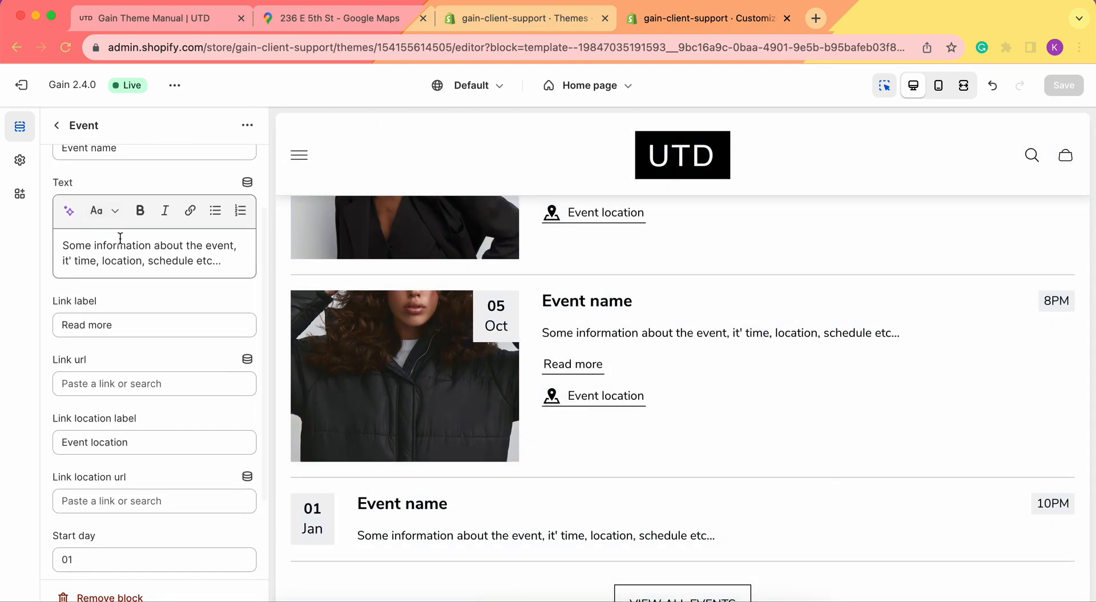
{"action": "scroll", "coordinate": [154, 258], "scroll_direction": "down", "scroll_amount": 1}
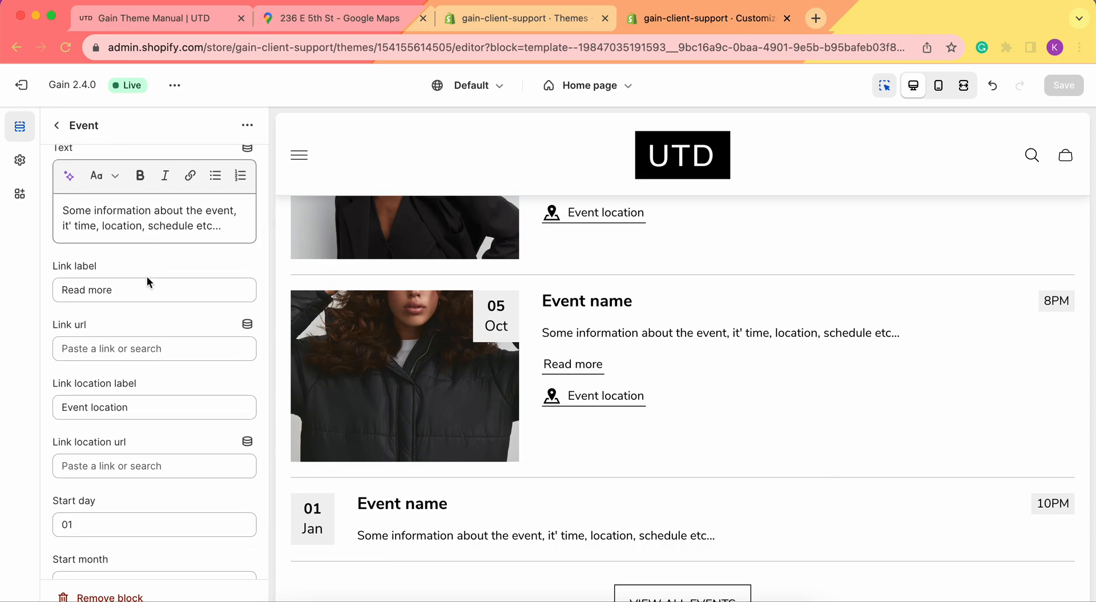
{"action": "scroll", "coordinate": [131, 324], "scroll_direction": "down", "scroll_amount": 1}
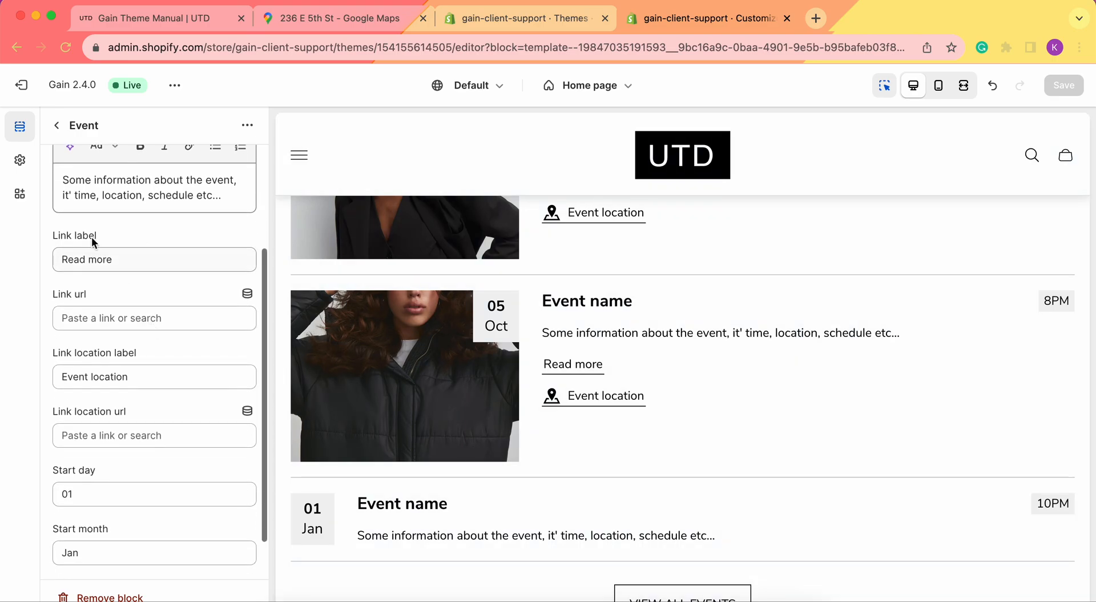
{"action": "left_click", "coordinate": [106, 323]}
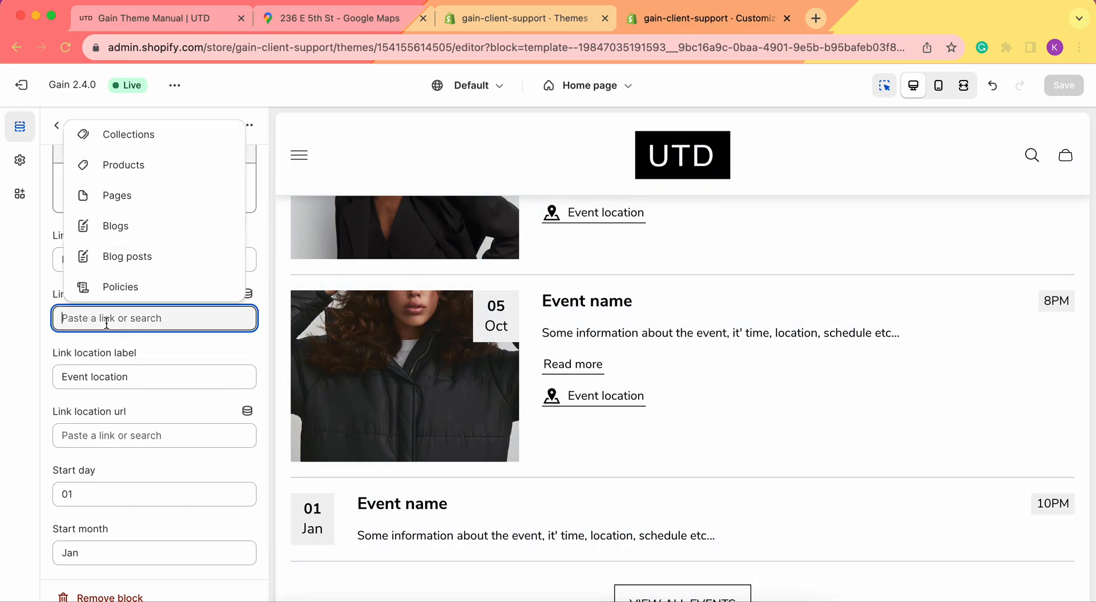
{"action": "left_click", "coordinate": [145, 260]}
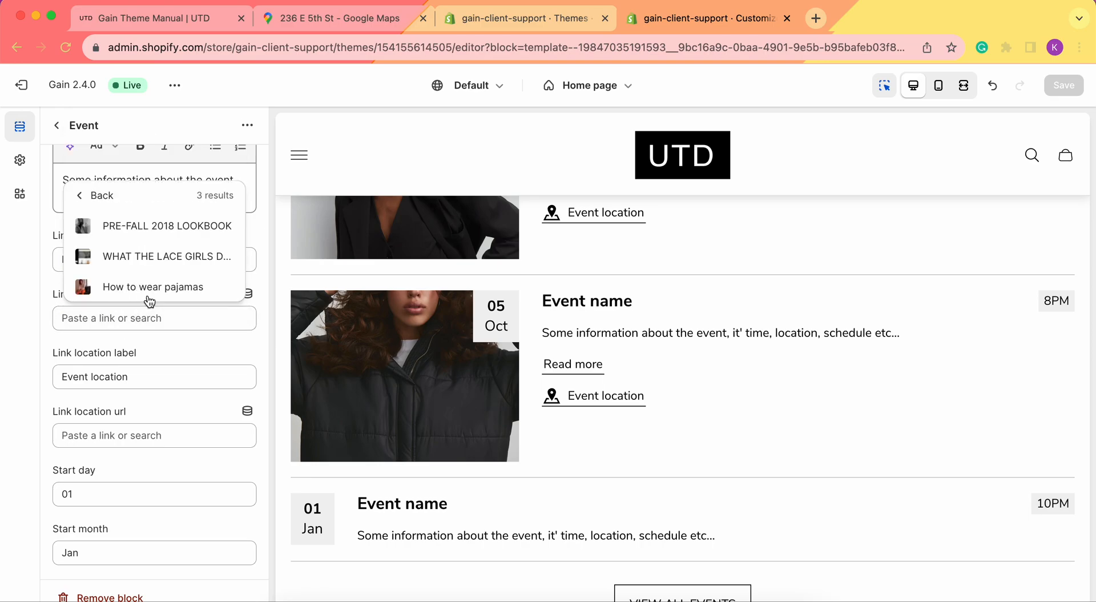
{"action": "left_click", "coordinate": [148, 296]}
{"action": "scroll", "coordinate": [177, 342], "scroll_direction": "down", "scroll_amount": 2}
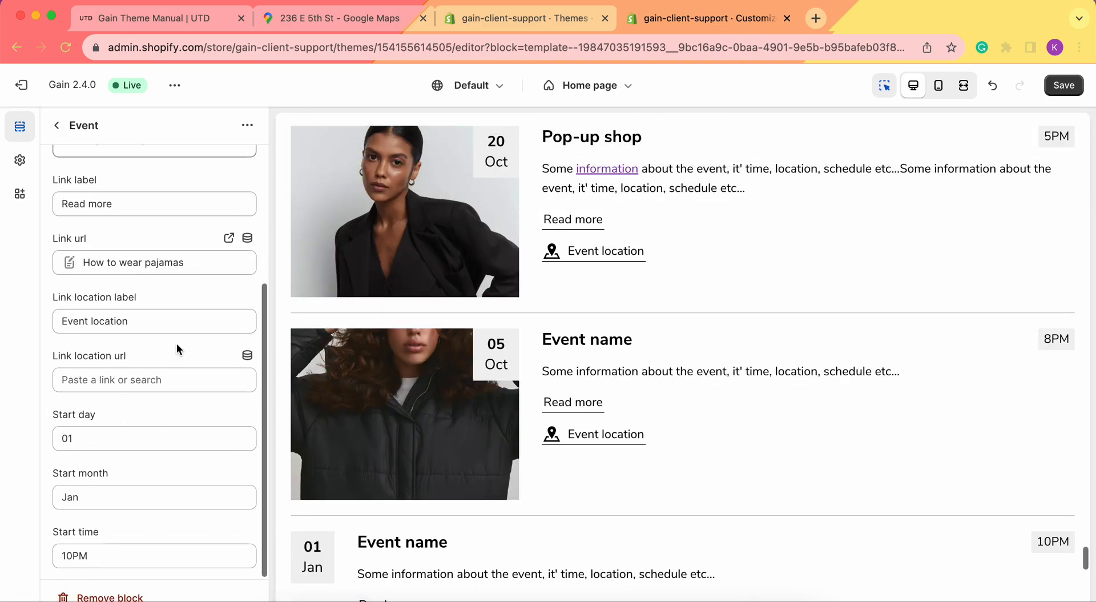
Paste the copied Google Maps link into the third event's Link location url
{"action": "left_click", "coordinate": [148, 381]}
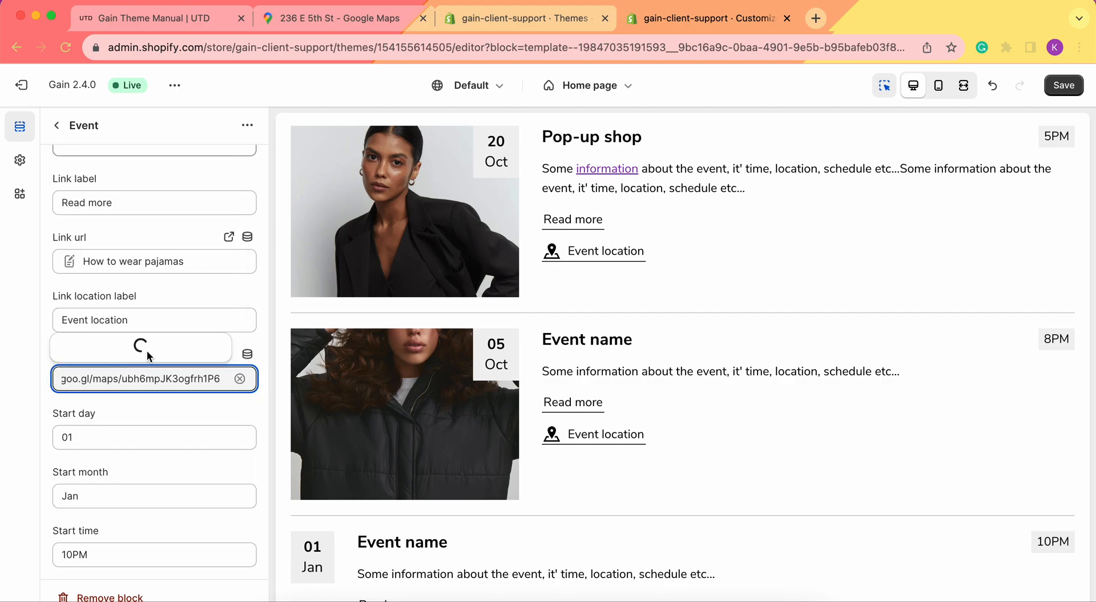
{"action": "left_click", "coordinate": [135, 332]}
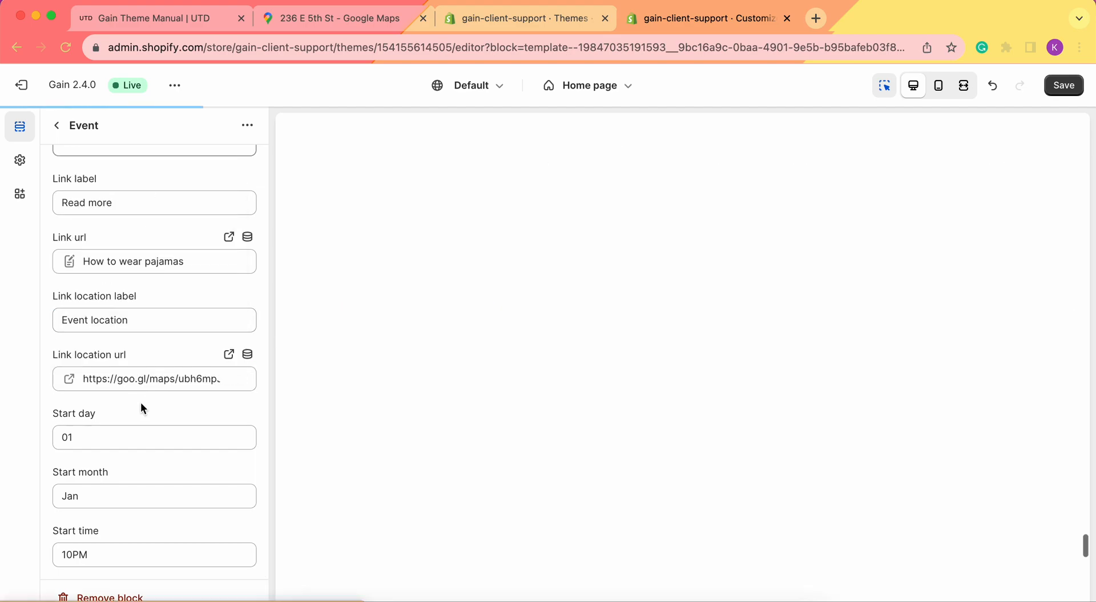
Set the third event's start to 03 Nov at 6PM
{"action": "left_click", "coordinate": [120, 430]}
{"action": "type", "text": "03"}
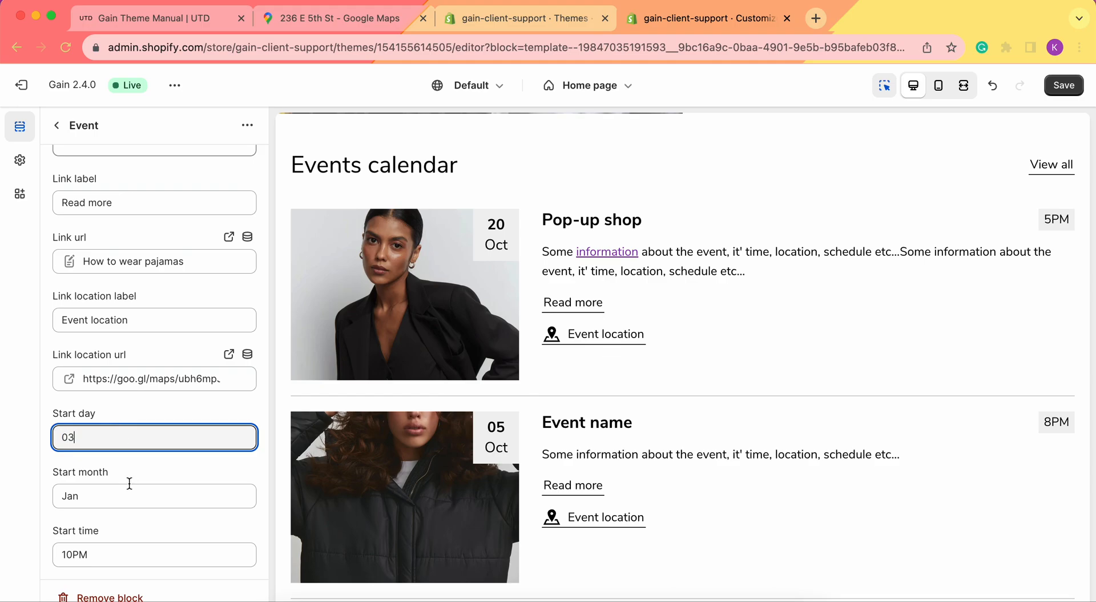
{"action": "left_click", "coordinate": [129, 494]}
{"action": "type", "text": "Nov"}
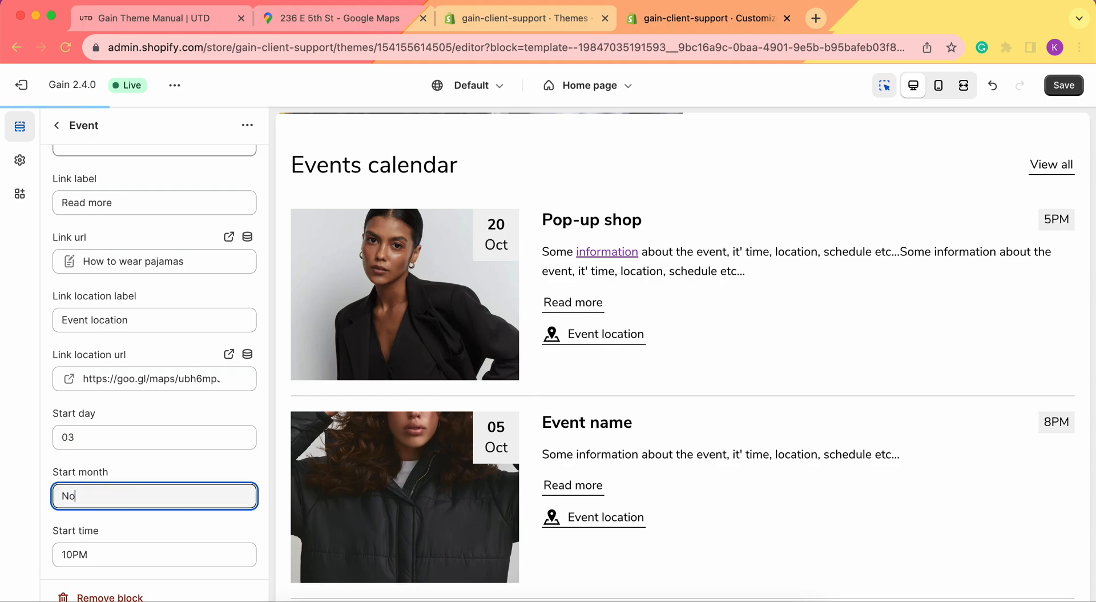
{"action": "left_click", "coordinate": [73, 553]}
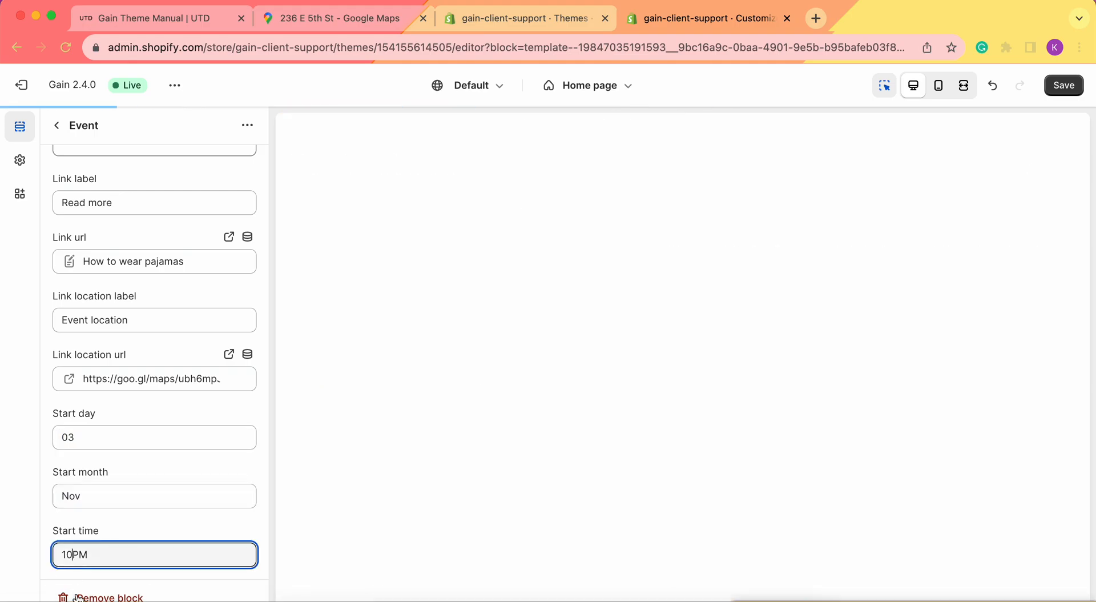
{"action": "type", "text": "6PM"}
{"action": "left_click", "coordinate": [21, 456]}
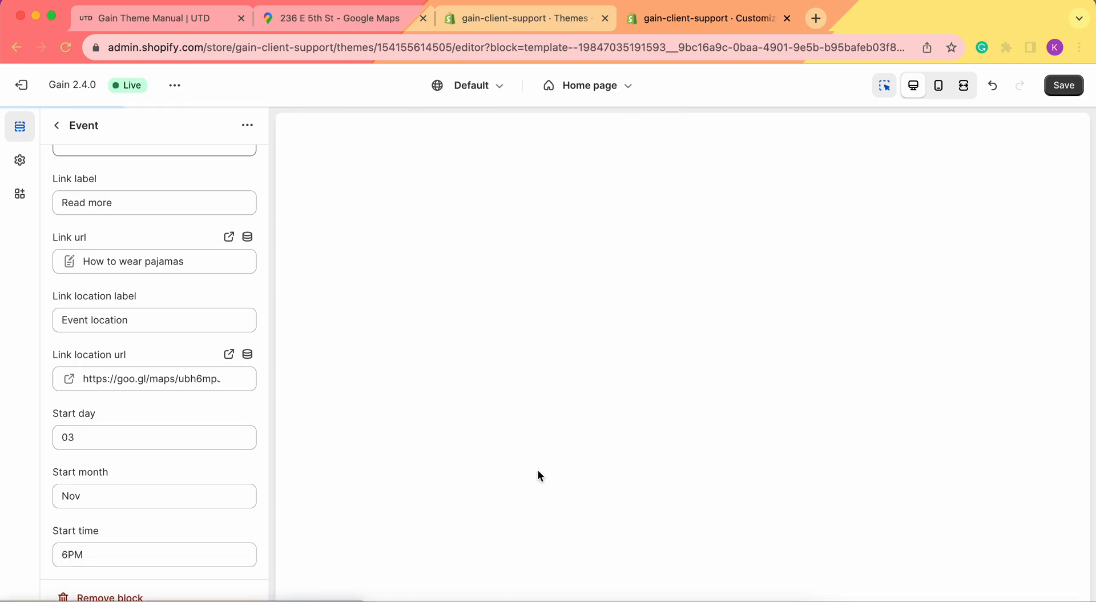
{"action": "scroll", "coordinate": [538, 470], "scroll_direction": "down", "scroll_amount": 8}
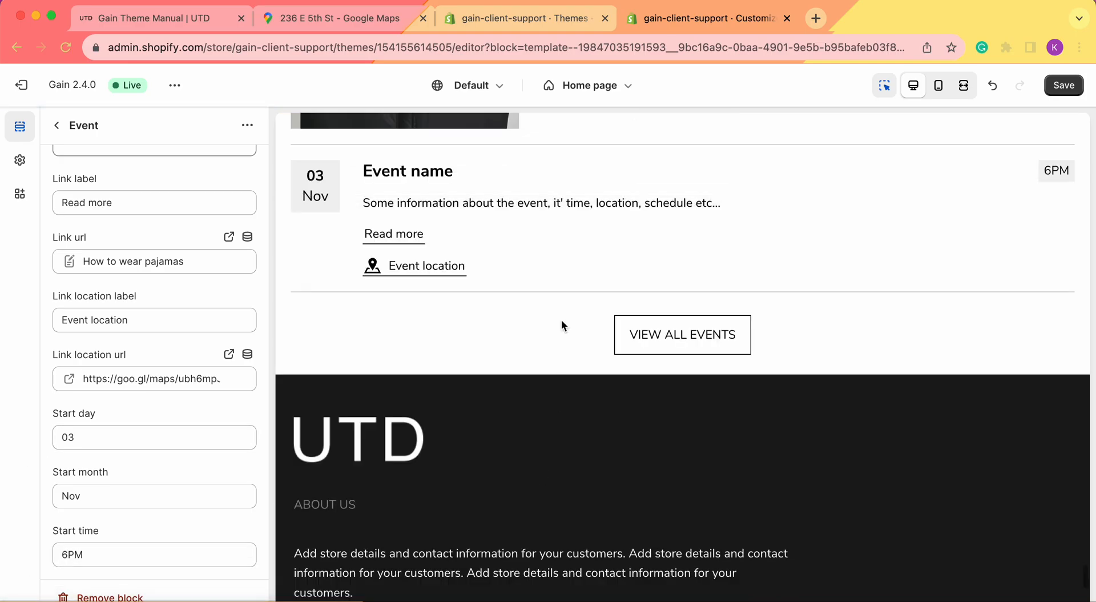
{"action": "scroll", "coordinate": [543, 291], "scroll_direction": "up", "scroll_amount": 3}
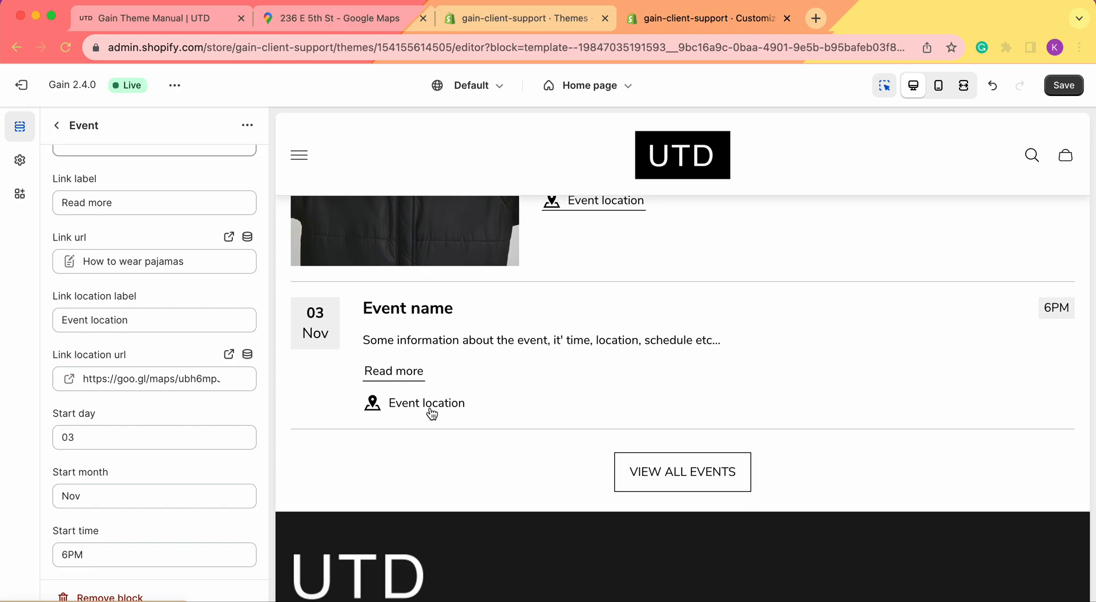
{"action": "scroll", "coordinate": [411, 372], "scroll_direction": "up", "scroll_amount": 1}
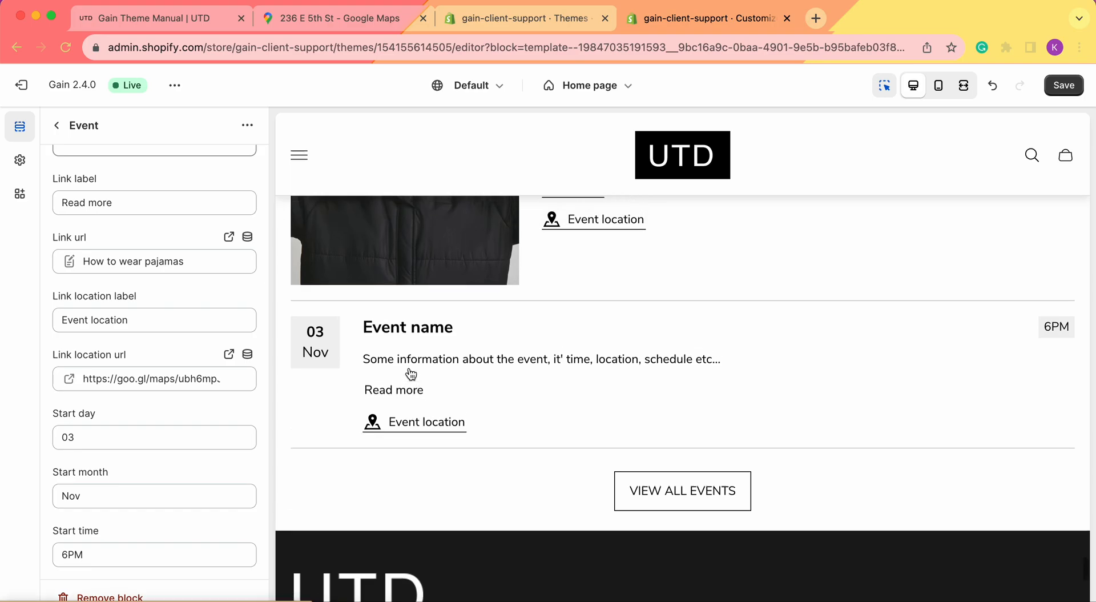
{"action": "scroll", "coordinate": [816, 254], "scroll_direction": "up", "scroll_amount": 3}
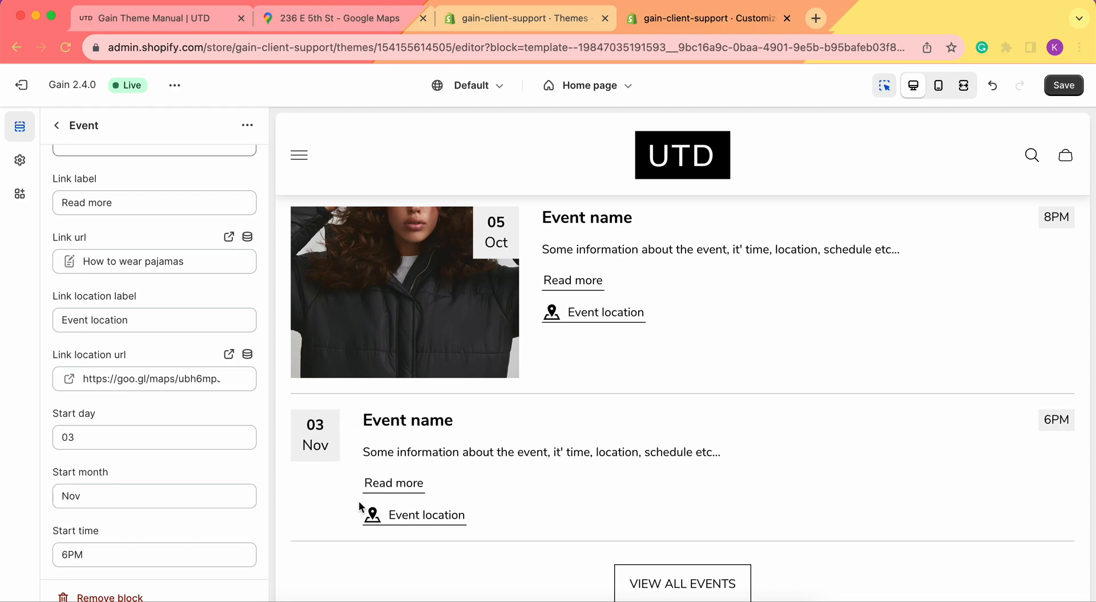
{"action": "scroll", "coordinate": [365, 501], "scroll_direction": "up", "scroll_amount": 3}
{"action": "scroll", "coordinate": [385, 498], "scroll_direction": "down", "scroll_amount": 2}
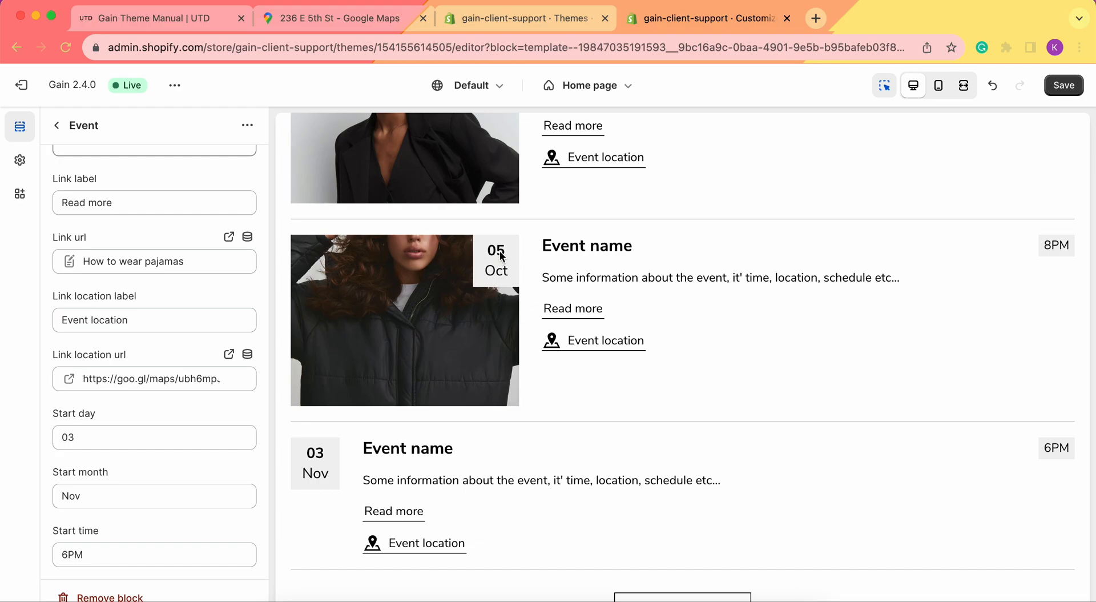
Save the changes, review the Events calendar in the mobile preview, then return to desktop
{"action": "left_click", "coordinate": [1072, 84]}
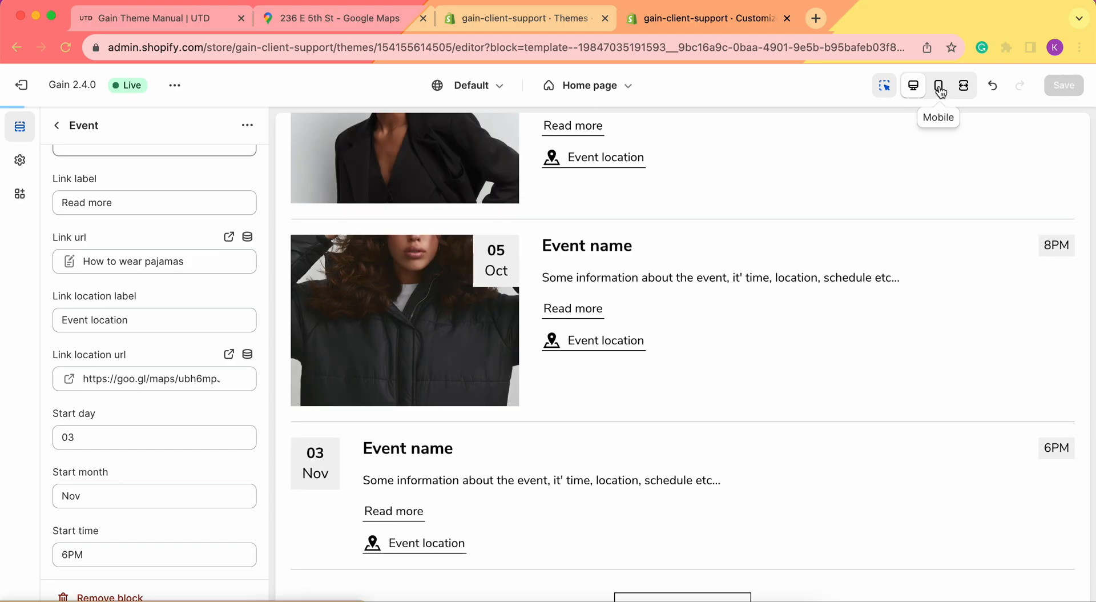
{"action": "scroll", "coordinate": [913, 238], "scroll_direction": "up", "scroll_amount": 5}
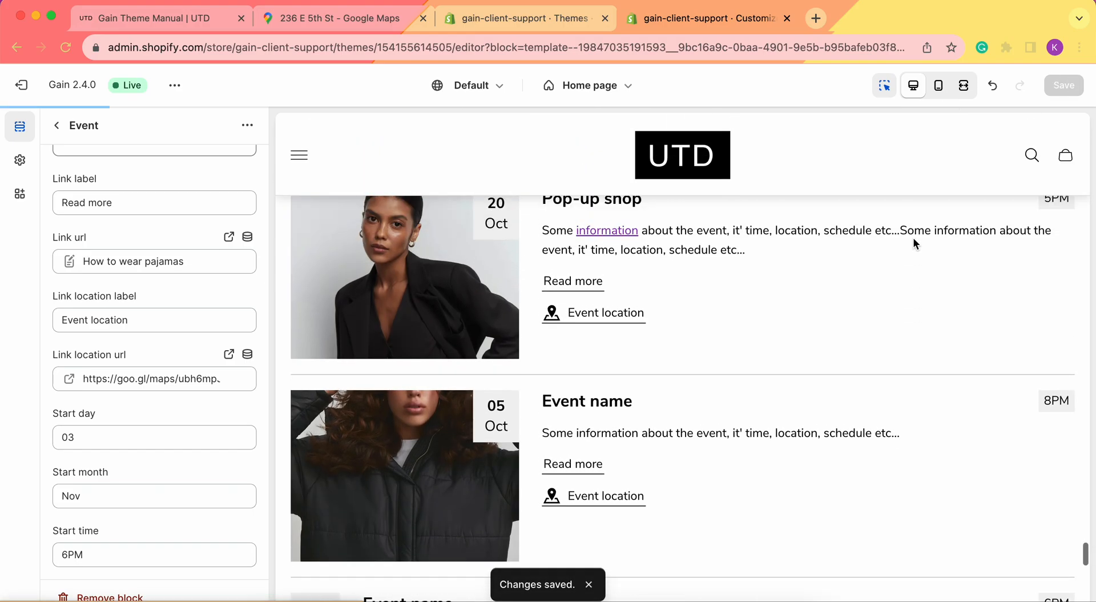
{"action": "left_click", "coordinate": [939, 85]}
{"action": "scroll", "coordinate": [765, 351], "scroll_direction": "down", "scroll_amount": 10}
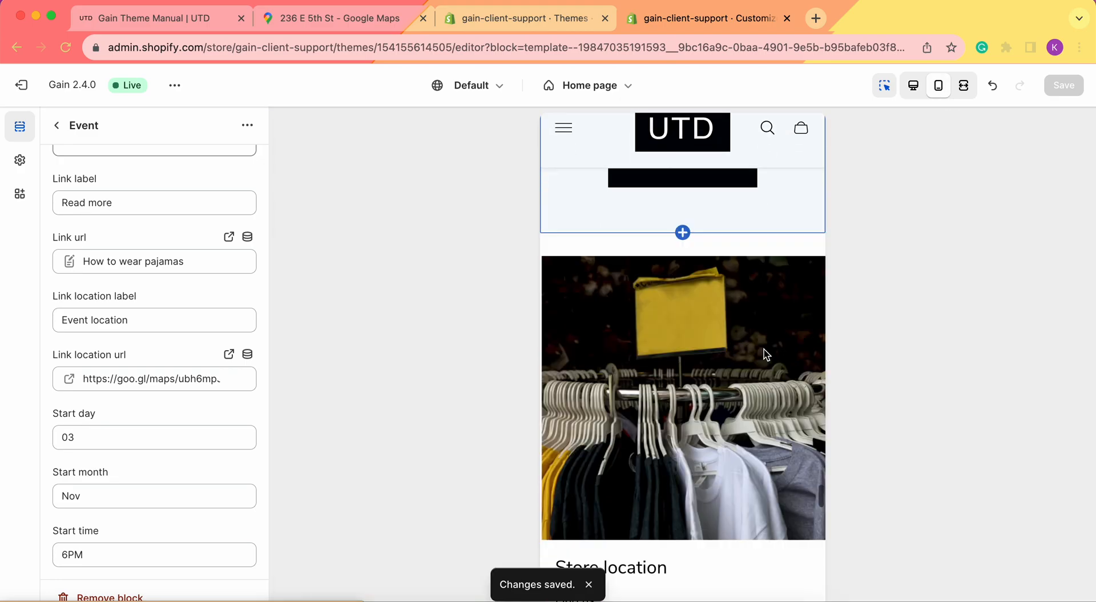
{"action": "scroll", "coordinate": [765, 354], "scroll_direction": "up", "scroll_amount": 5}
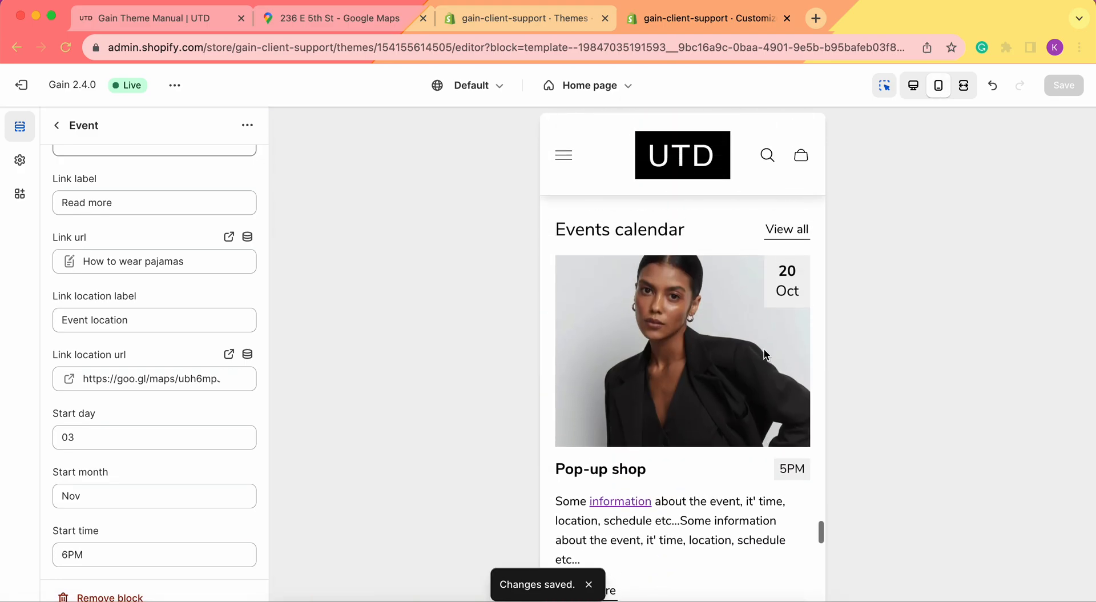
{"action": "scroll", "coordinate": [767, 276], "scroll_direction": "down", "scroll_amount": 2}
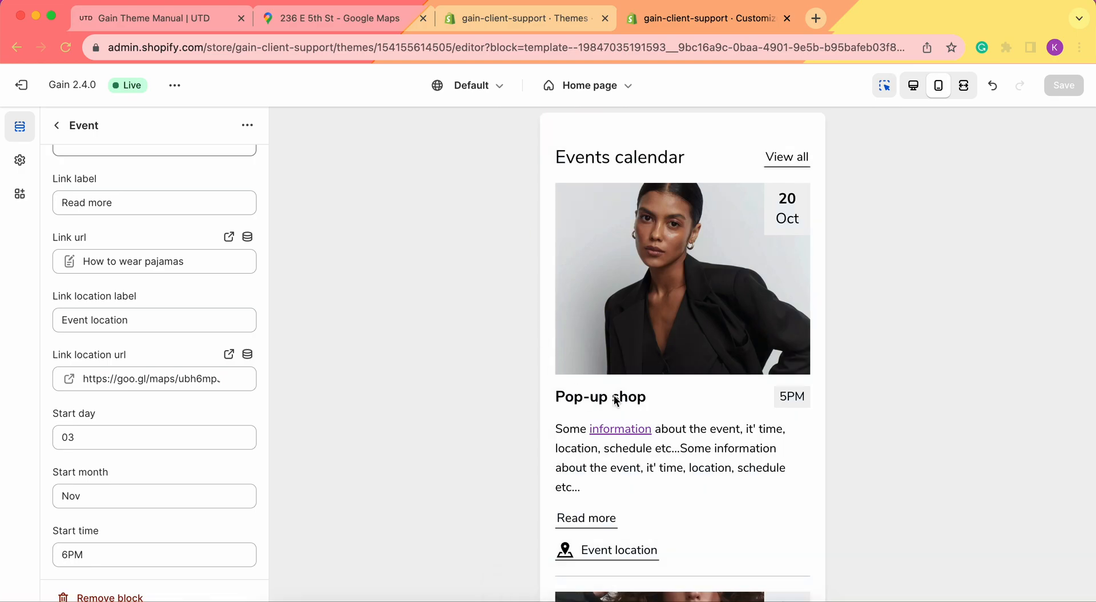
{"action": "scroll", "coordinate": [632, 303], "scroll_direction": "down", "scroll_amount": 3}
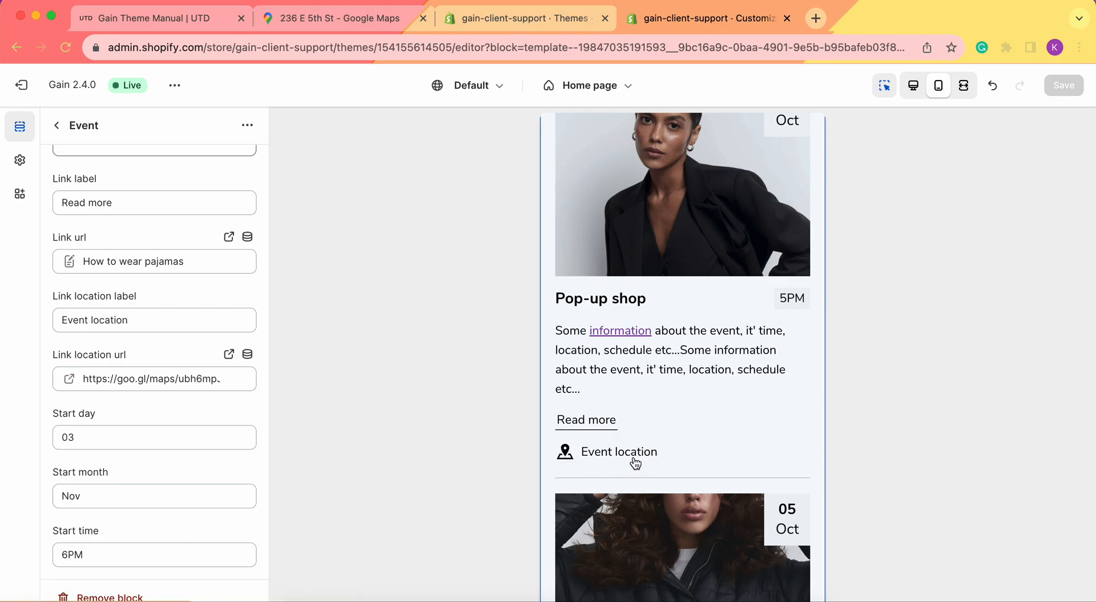
{"action": "scroll", "coordinate": [791, 298], "scroll_direction": "down", "scroll_amount": 5}
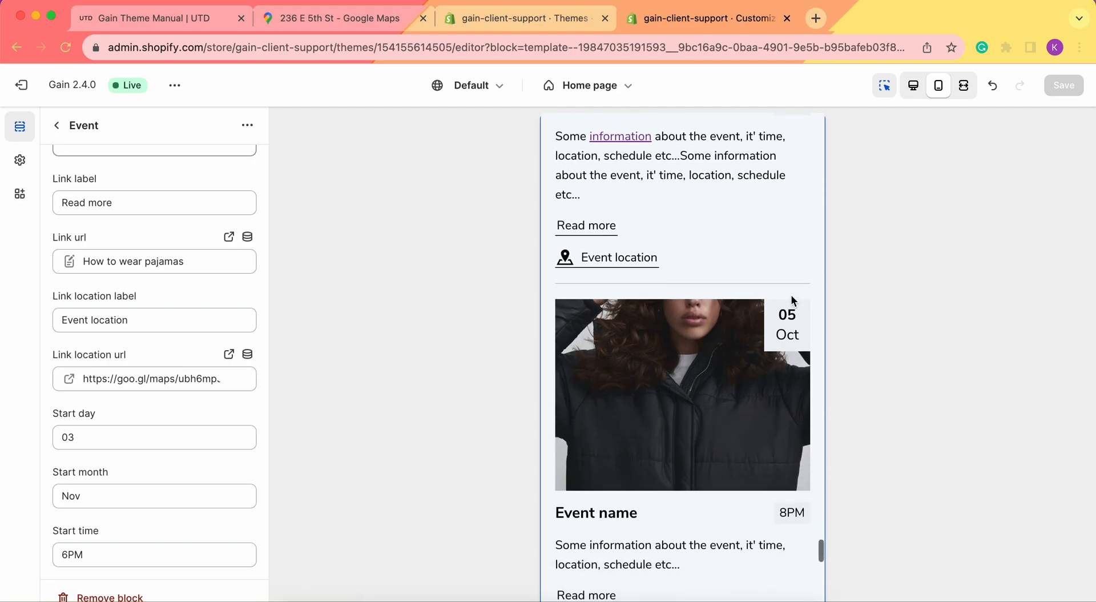
{"action": "scroll", "coordinate": [683, 409], "scroll_direction": "down", "scroll_amount": 7}
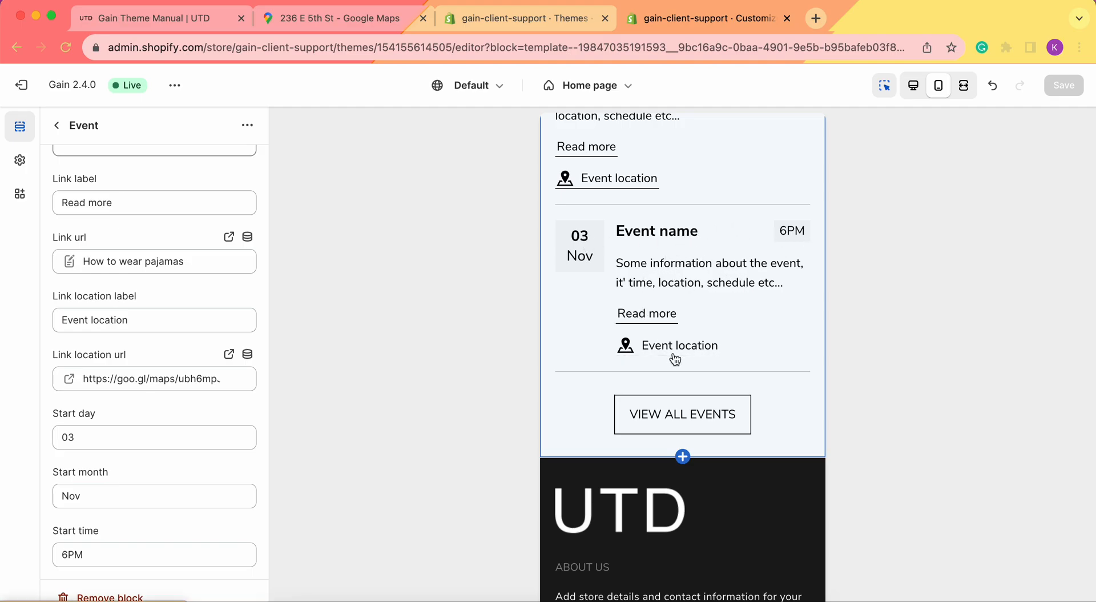
{"action": "left_click", "coordinate": [913, 85]}
Open the live storefront in a new tab and scroll to the events calendar
{"action": "left_click", "coordinate": [174, 85]}
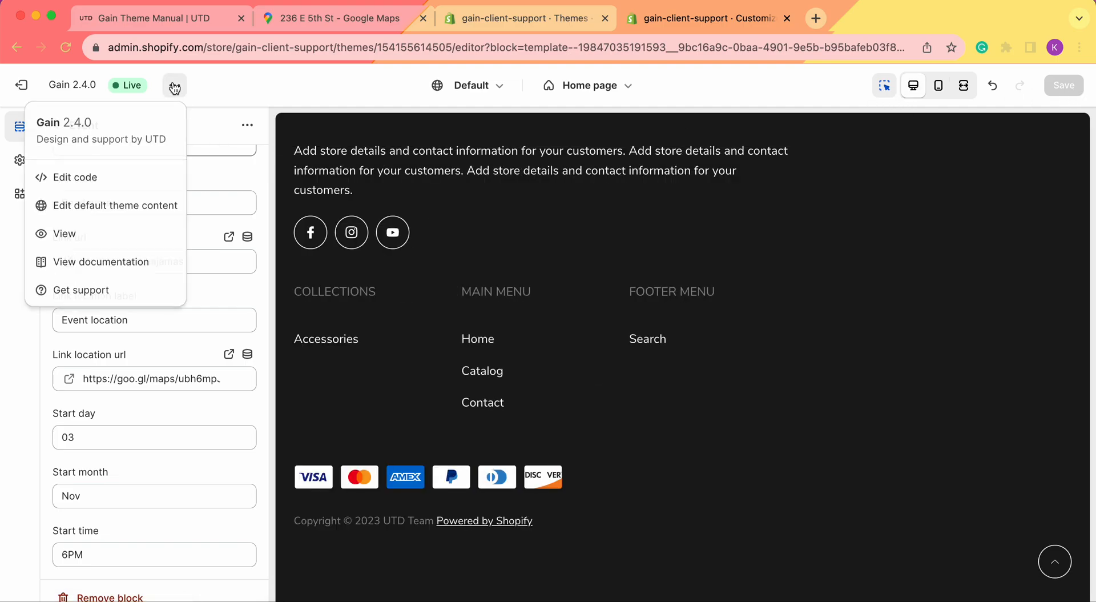
{"action": "left_click", "coordinate": [95, 237]}
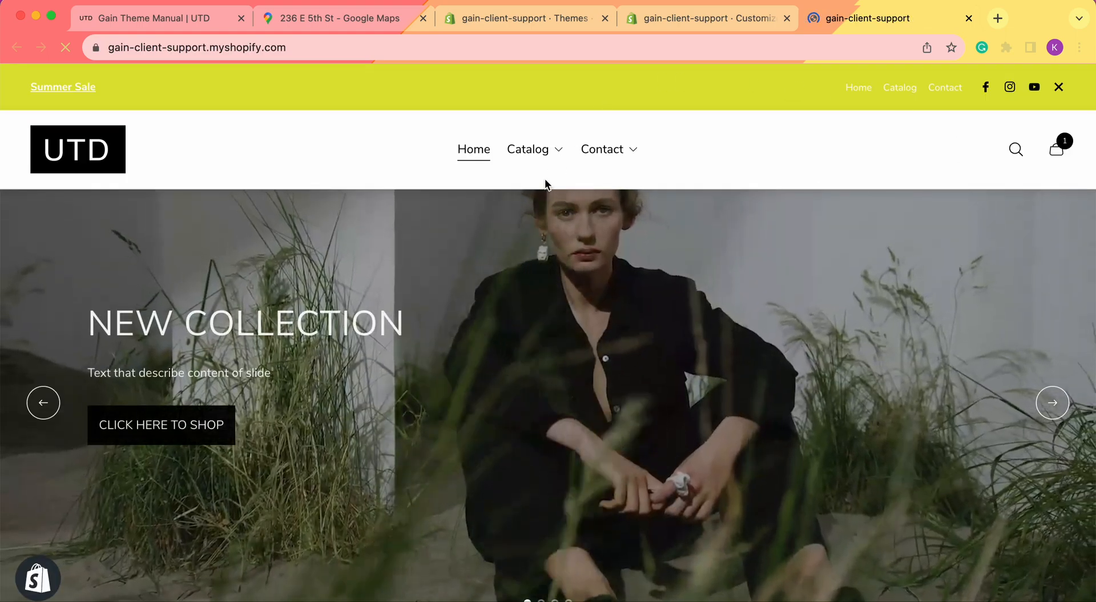
{"action": "scroll", "coordinate": [616, 345], "scroll_direction": "down", "scroll_amount": 13}
{"action": "scroll", "coordinate": [617, 344], "scroll_direction": "down", "scroll_amount": 15}
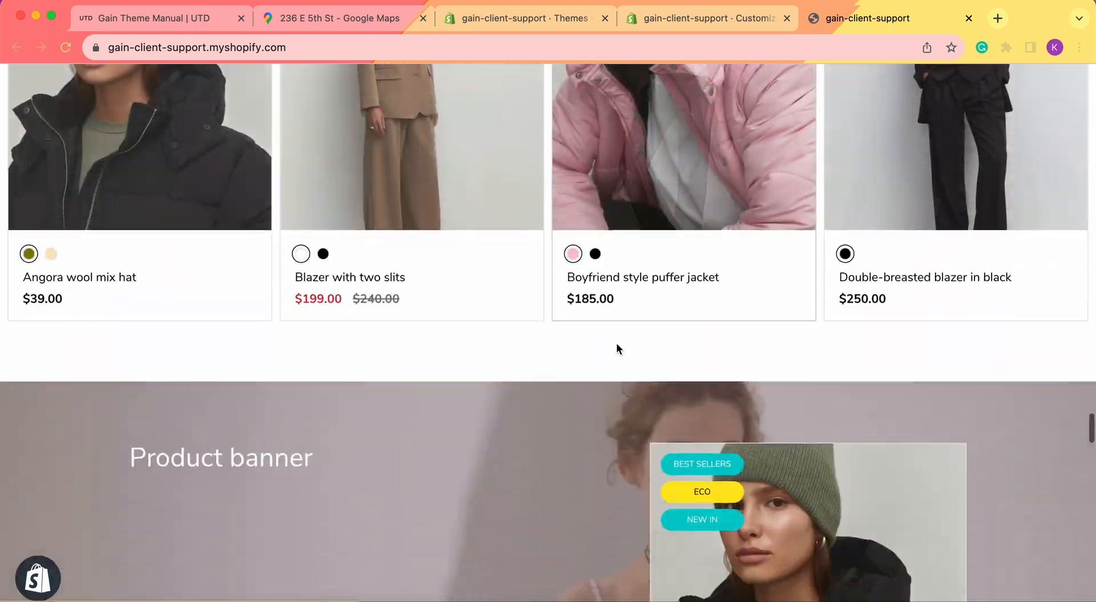
{"action": "scroll", "coordinate": [617, 345], "scroll_direction": "down", "scroll_amount": 15}
{"action": "scroll", "coordinate": [388, 237], "scroll_direction": "down", "scroll_amount": 1}
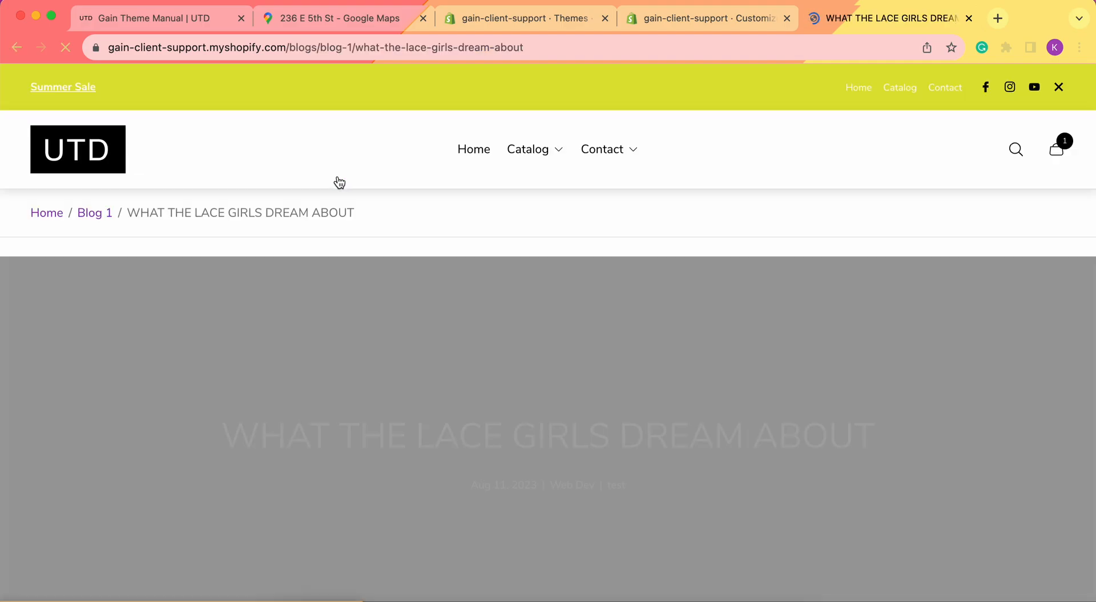
{"action": "scroll", "coordinate": [480, 290], "scroll_direction": "down", "scroll_amount": 5}
{"action": "scroll", "coordinate": [479, 291], "scroll_direction": "up", "scroll_amount": 5}
{"action": "scroll", "coordinate": [480, 291], "scroll_direction": "left", "scroll_amount": 10}
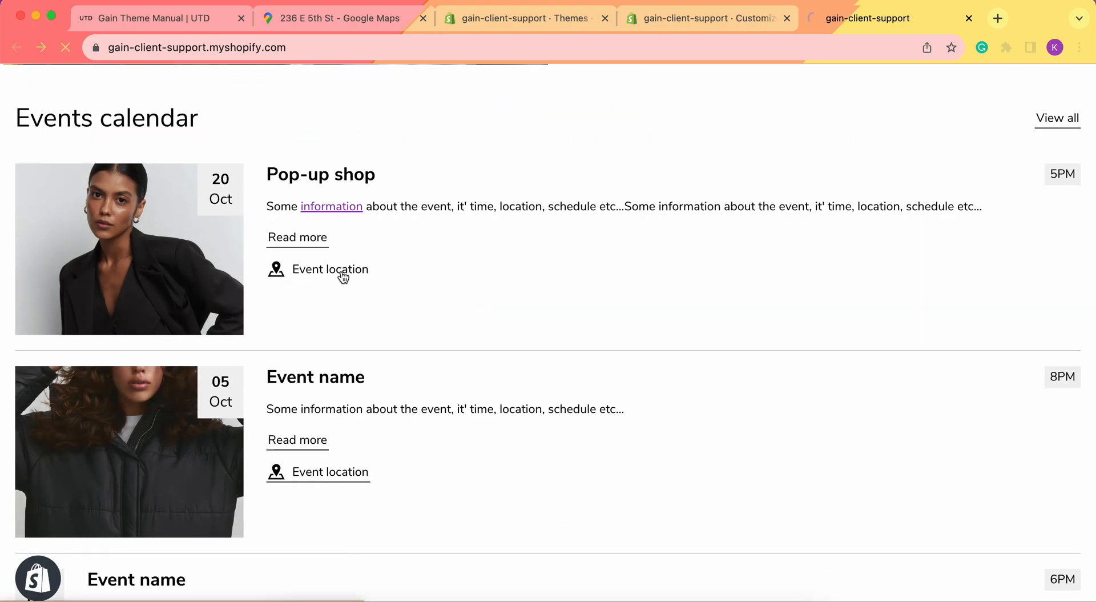
Test the Pop-up shop event's location link and the calendar's View all link
{"action": "left_click", "coordinate": [342, 273]}
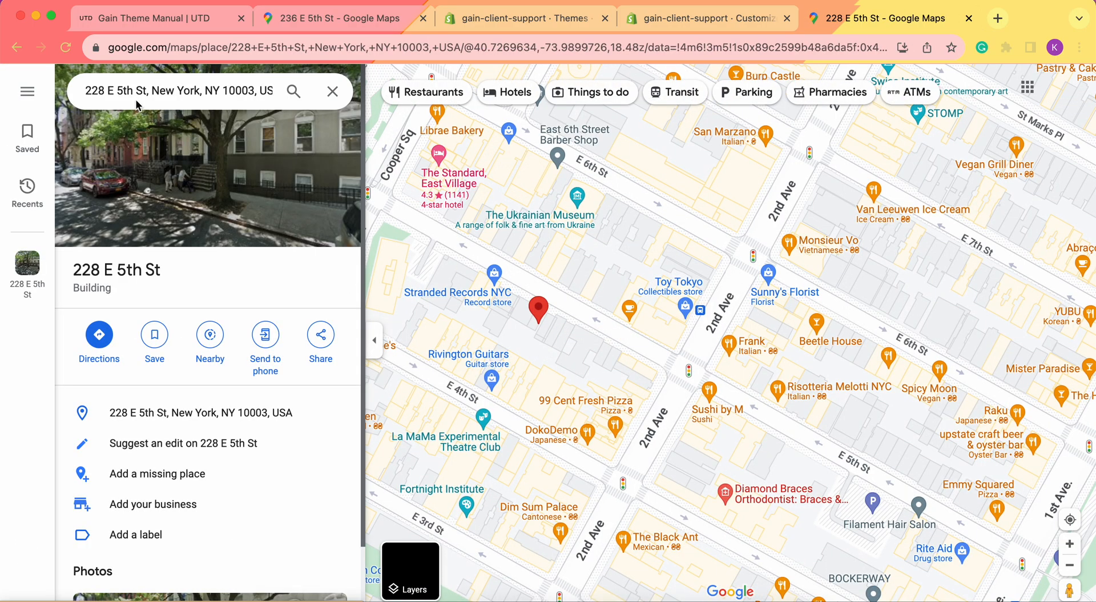
{"action": "left_click", "coordinate": [17, 47]}
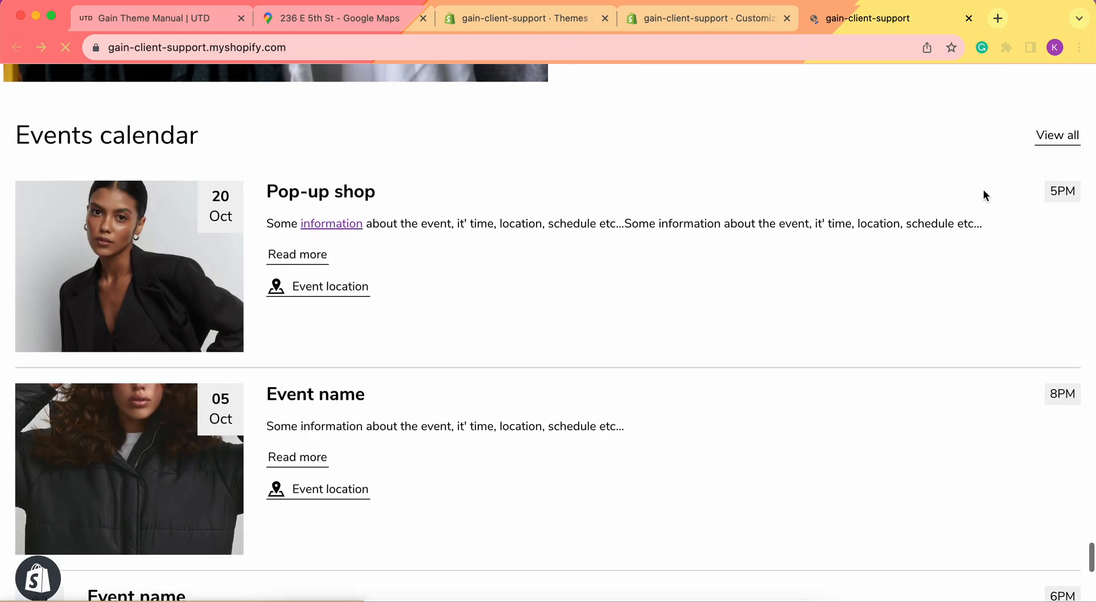
{"action": "left_click", "coordinate": [1065, 137]}
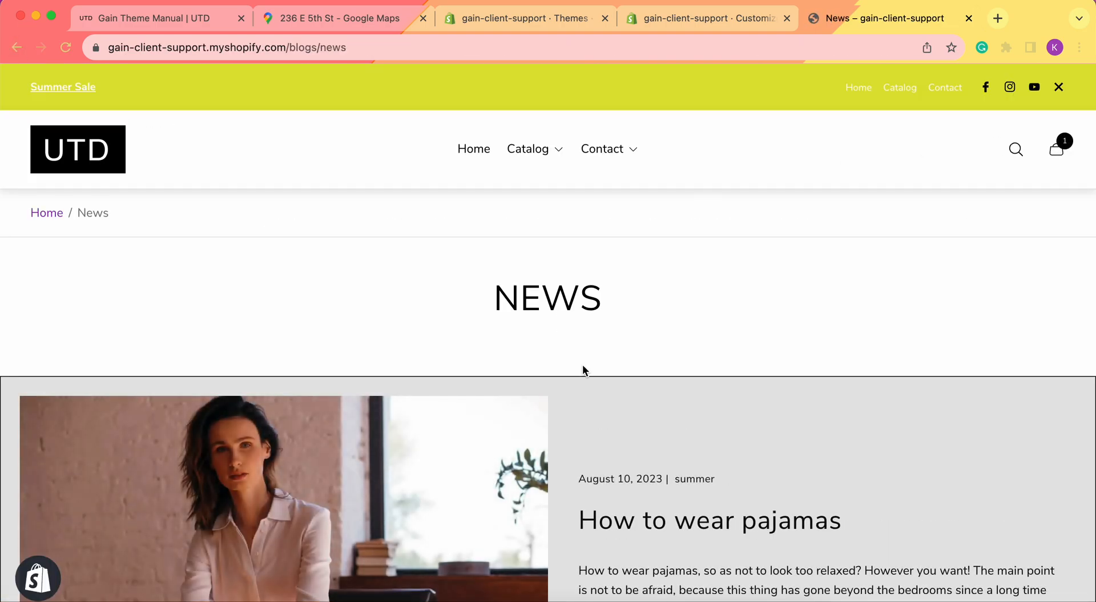
{"action": "scroll", "coordinate": [582, 366], "scroll_direction": "down", "scroll_amount": 10}
{"action": "scroll", "coordinate": [582, 364], "scroll_direction": "up", "scroll_amount": 10}
{"action": "key", "text": "super+bracketleft"}
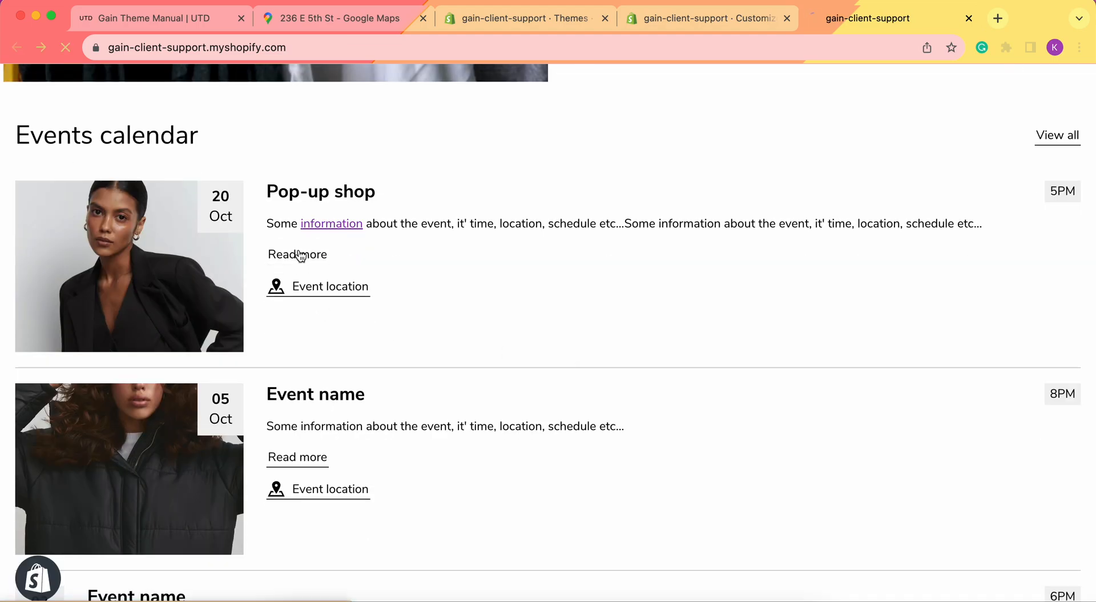
Follow an event's Read more link to the How to wear pajamas post, then go back
{"action": "left_click", "coordinate": [300, 255]}
{"action": "scroll", "coordinate": [590, 320], "scroll_direction": "down", "scroll_amount": 10}
{"action": "scroll", "coordinate": [591, 321], "scroll_direction": "down", "scroll_amount": 10}
{"action": "key", "text": "super+bracketleft"}
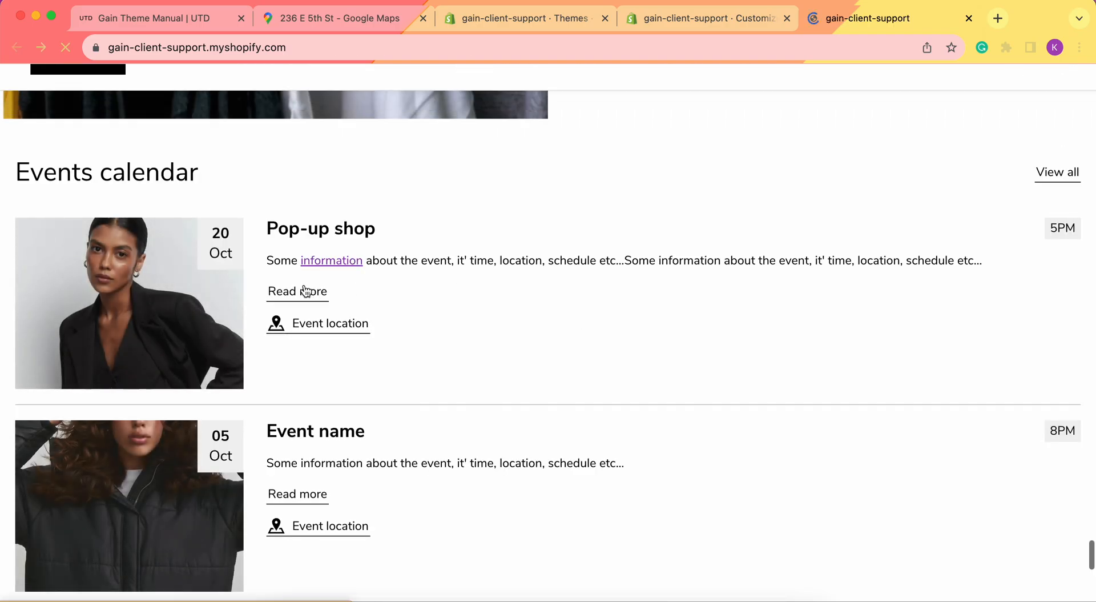
{"action": "scroll", "coordinate": [337, 294], "scroll_direction": "down", "scroll_amount": 4}
{"action": "scroll", "coordinate": [338, 292], "scroll_direction": "down", "scroll_amount": 3}
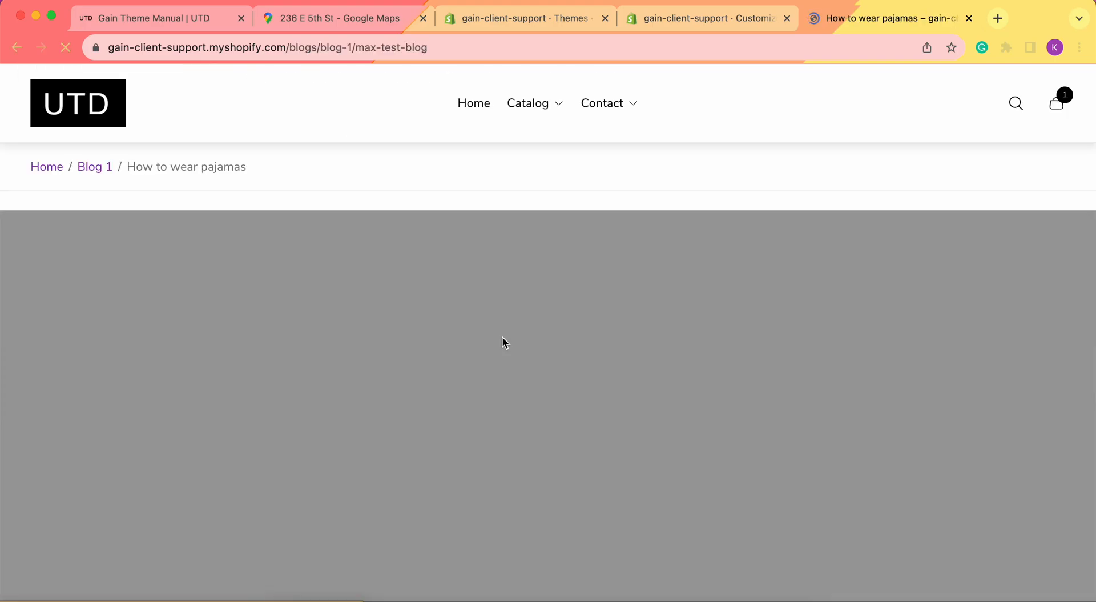
Confirm the Event location link opens the address in Google Maps, then return home
{"action": "scroll", "coordinate": [503, 337], "scroll_direction": "down", "scroll_amount": 4}
{"action": "scroll", "coordinate": [502, 337], "scroll_direction": "left", "scroll_amount": 3}
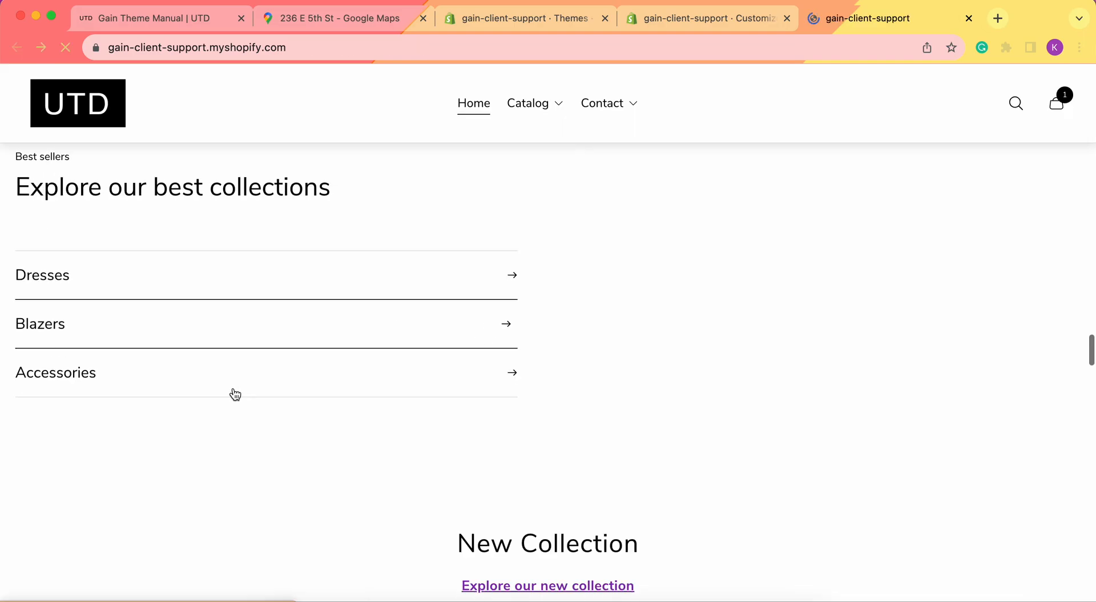
{"action": "scroll", "coordinate": [234, 392], "scroll_direction": "down", "scroll_amount": 10}
{"action": "scroll", "coordinate": [234, 393], "scroll_direction": "down", "scroll_amount": 15}
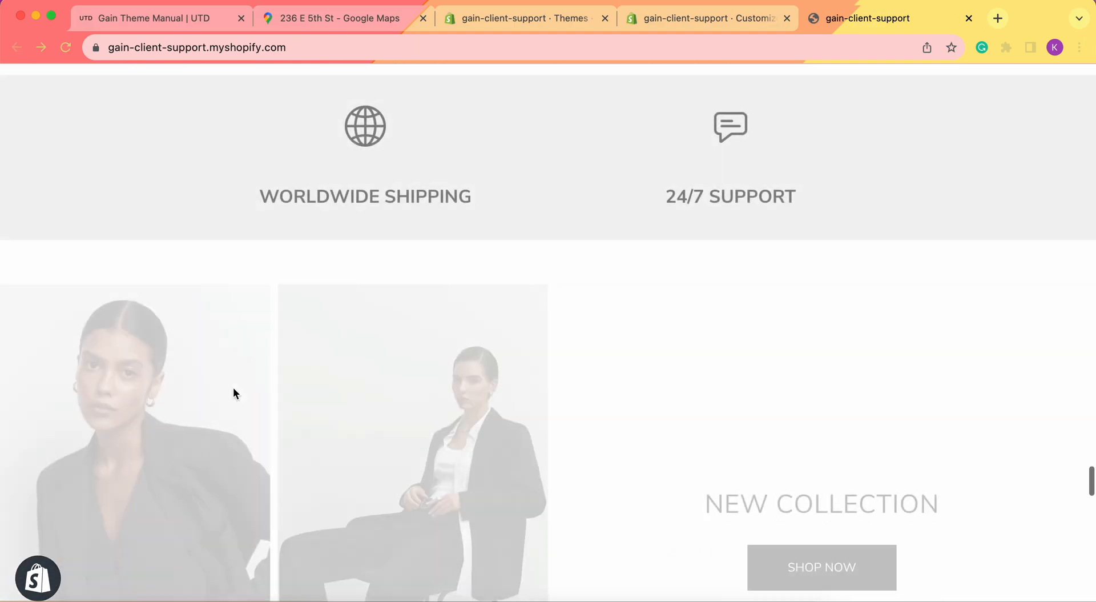
{"action": "scroll", "coordinate": [236, 392], "scroll_direction": "up", "scroll_amount": 5}
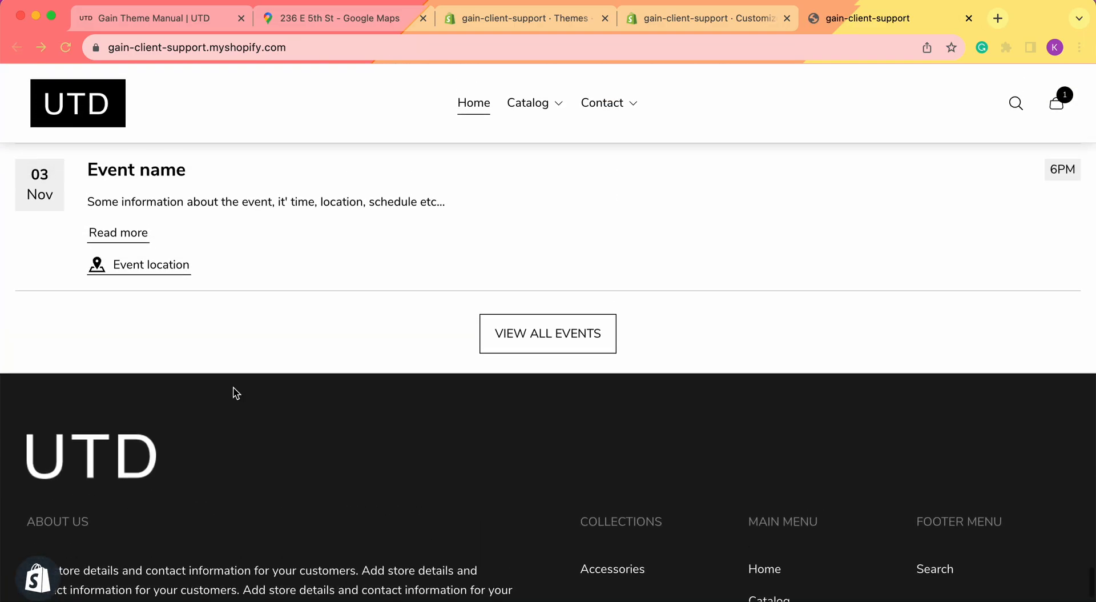
{"action": "left_click", "coordinate": [162, 279]}
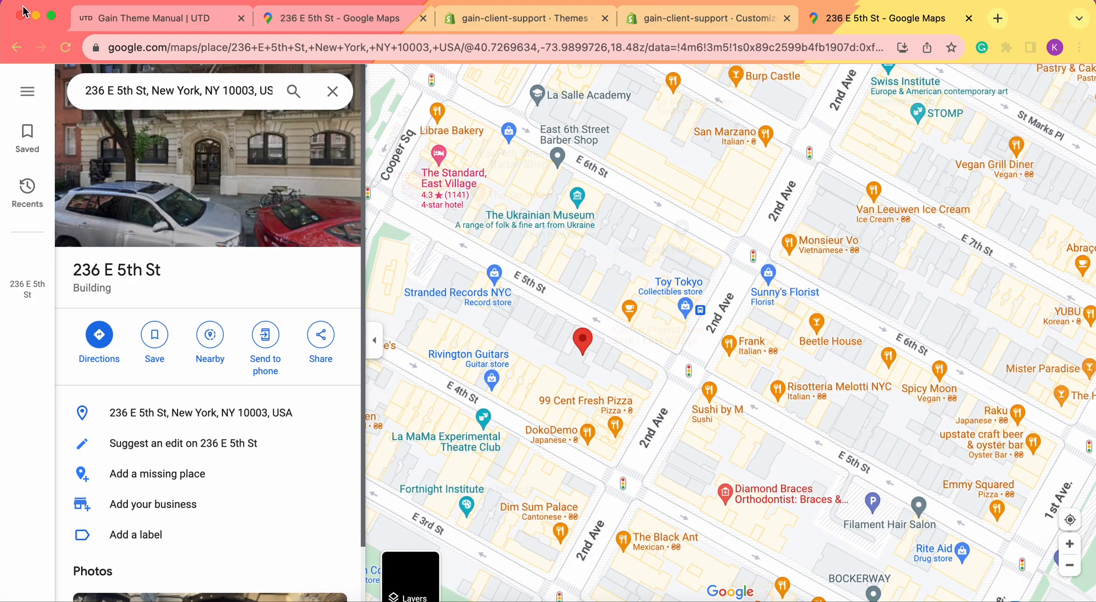
{"action": "left_click", "coordinate": [17, 48]}
Expand VIEW ALL EVENTS to reveal the two extra 01 Jan 10PM events below 03 Nov
{"action": "scroll", "coordinate": [533, 362], "scroll_direction": "down", "scroll_amount": 20}
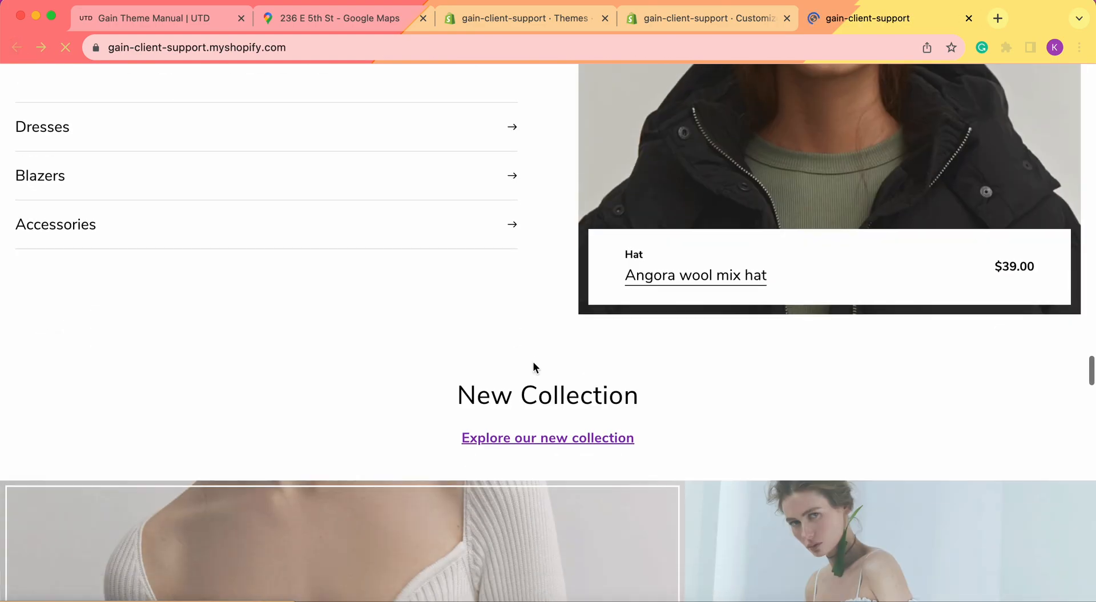
{"action": "scroll", "coordinate": [533, 367], "scroll_direction": "down", "scroll_amount": 7}
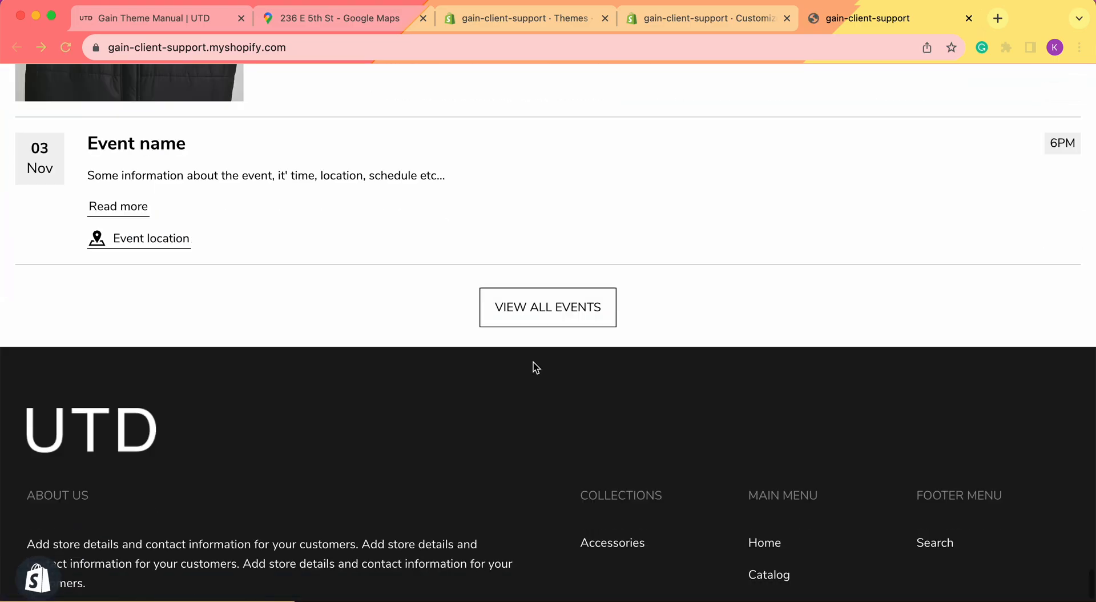
{"action": "scroll", "coordinate": [533, 367], "scroll_direction": "up", "scroll_amount": 4}
{"action": "scroll", "coordinate": [536, 363], "scroll_direction": "up", "scroll_amount": 4}
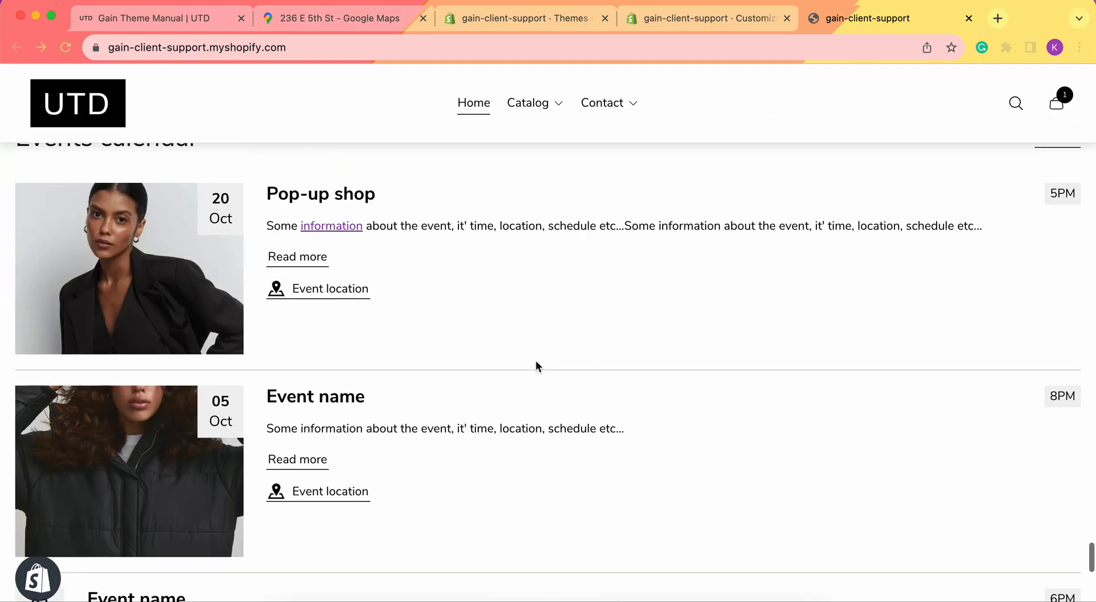
{"action": "scroll", "coordinate": [536, 360], "scroll_direction": "down", "scroll_amount": 3}
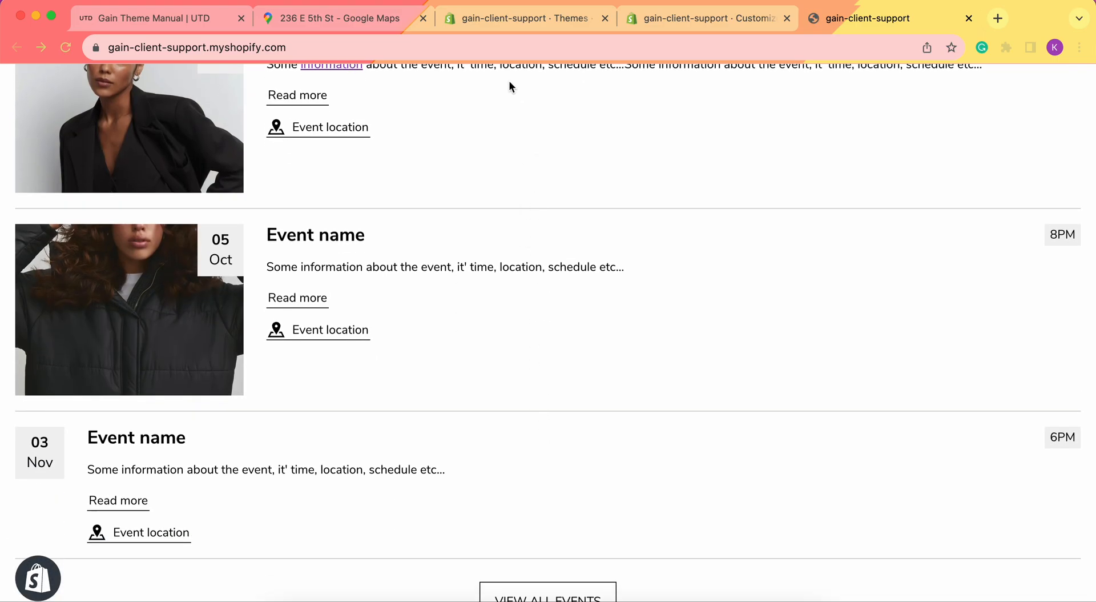
{"action": "scroll", "coordinate": [527, 351], "scroll_direction": "down", "scroll_amount": 4}
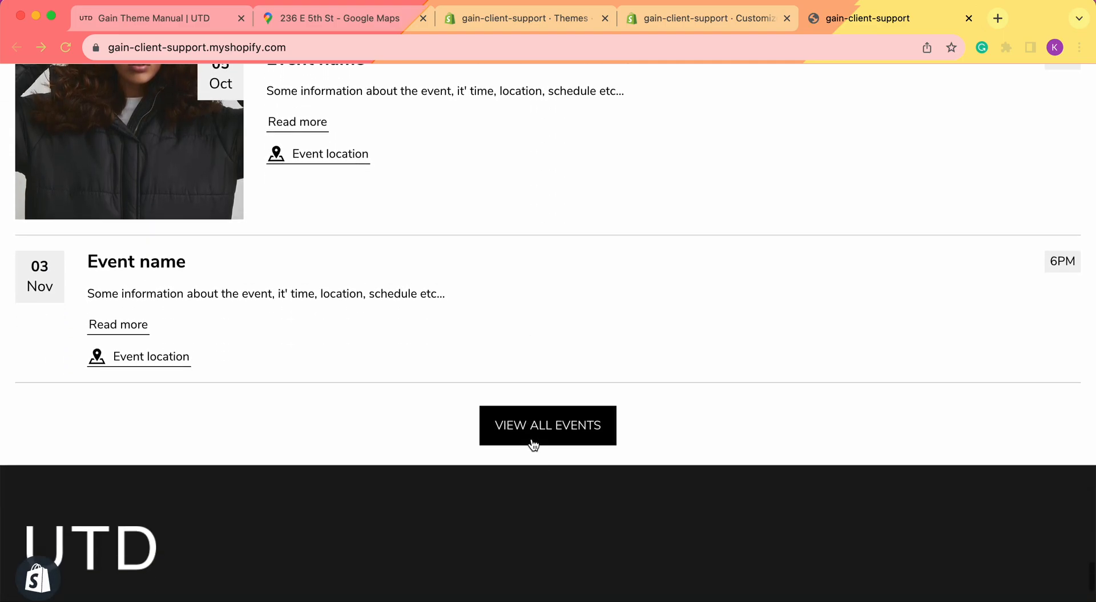
{"action": "left_click", "coordinate": [532, 442]}
{"action": "scroll", "coordinate": [532, 442], "scroll_direction": "down", "scroll_amount": 3}
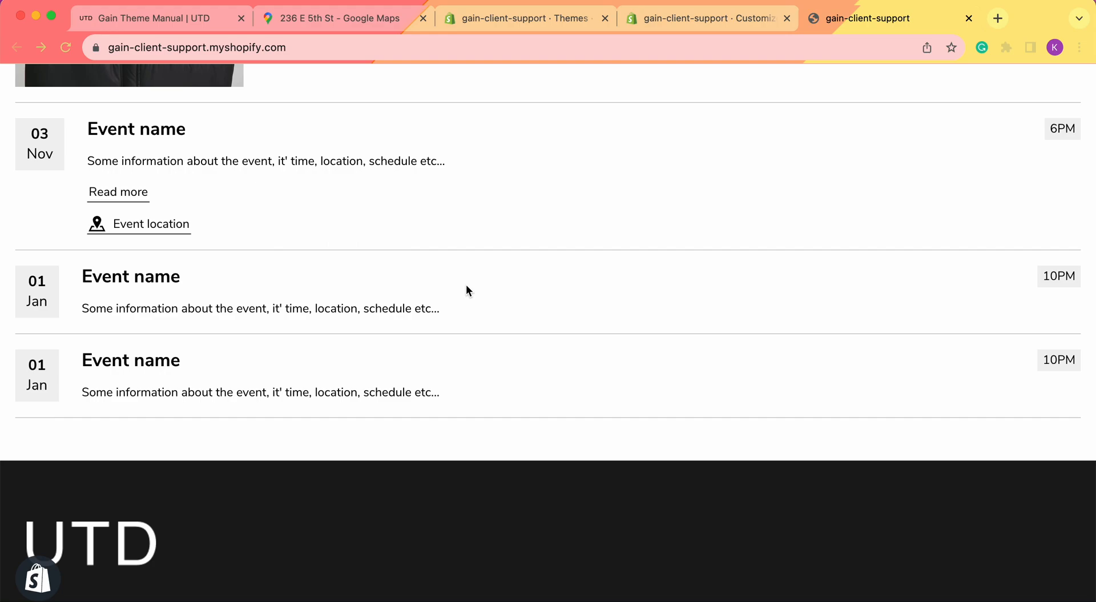
Return to the home page sections and drag the 05 Oct event block above Pop-up shop
{"action": "left_click", "coordinate": [714, 19]}
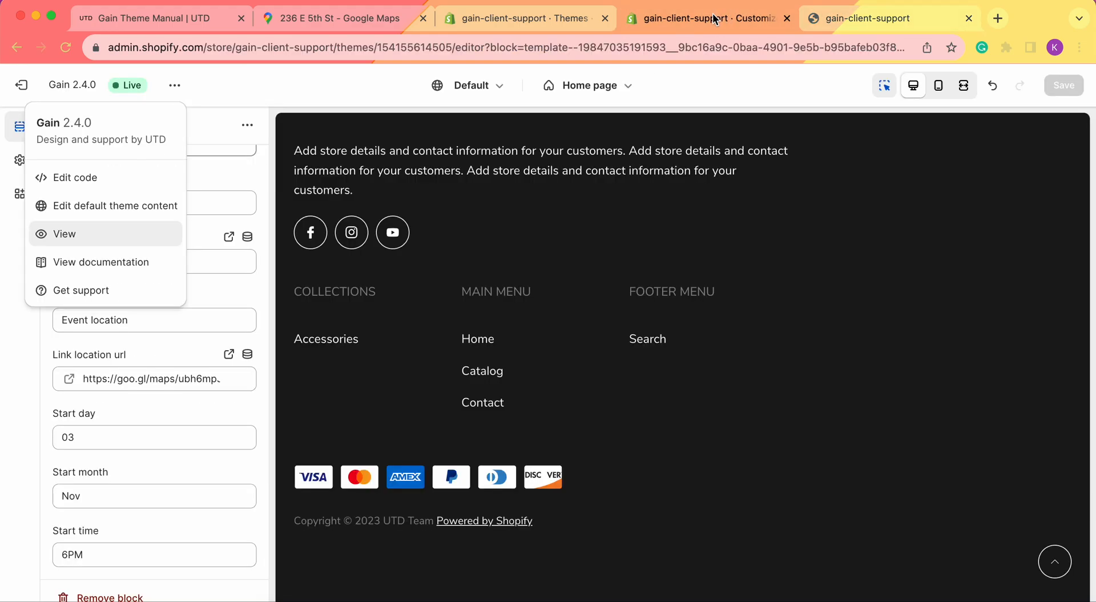
{"action": "left_click", "coordinate": [86, 98]}
{"action": "left_click", "coordinate": [61, 126]}
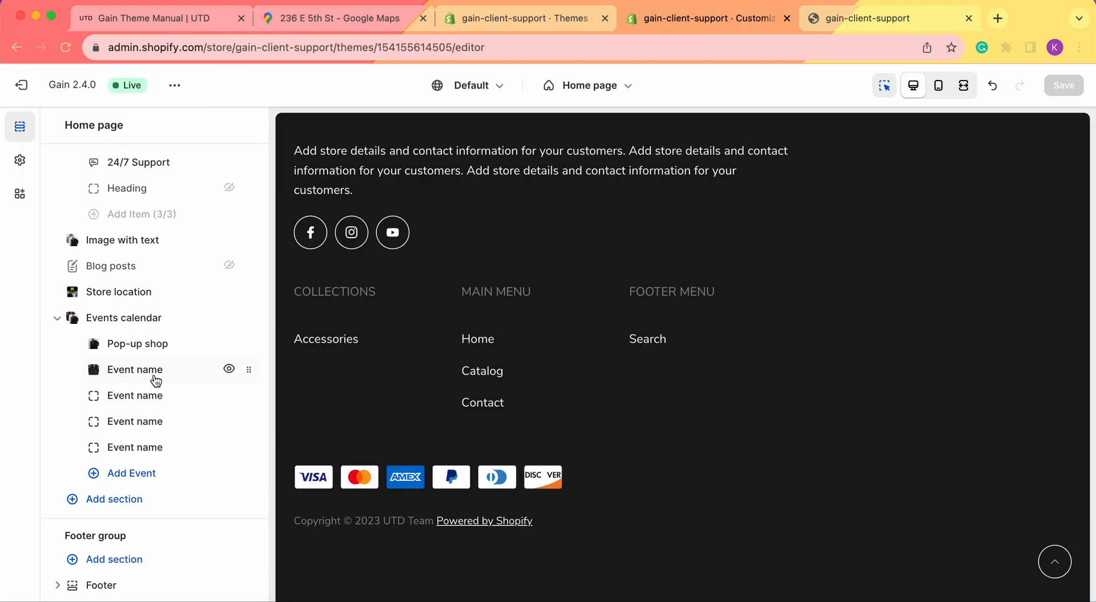
{"action": "left_click_drag", "start_coordinate": [249, 398], "coordinate": [228, 372]}
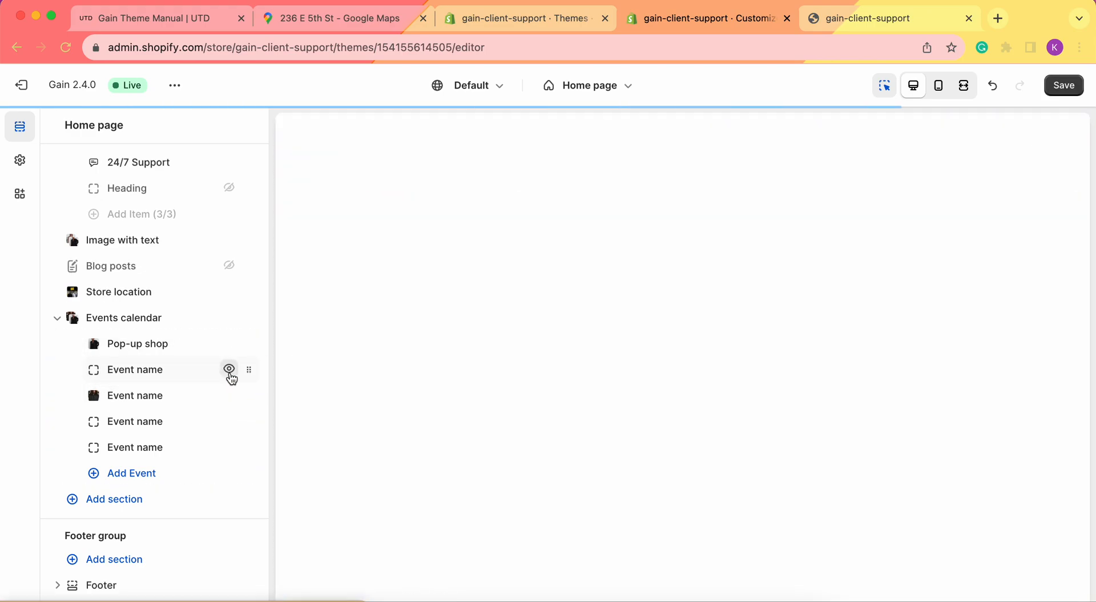
{"action": "scroll", "coordinate": [575, 443], "scroll_direction": "down", "scroll_amount": 2}
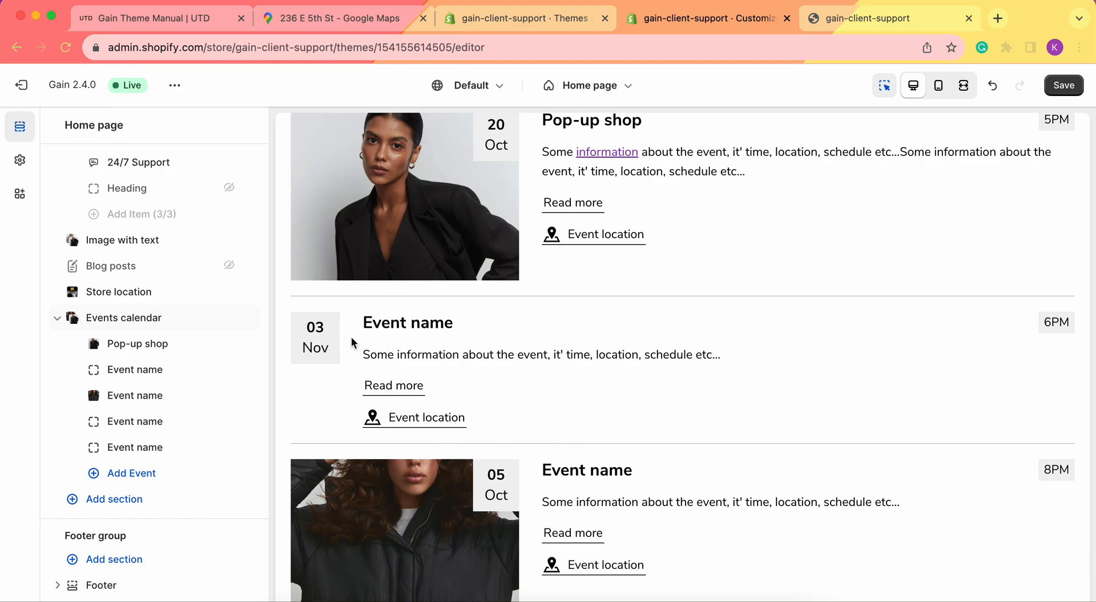
{"action": "mouse_move", "coordinate": [249, 396]}
{"action": "left_mouse_down"}
{"action": "mouse_move", "coordinate": [233, 345]}
{"action": "mouse_move", "coordinate": [236, 408]}
{"action": "left_mouse_up"}
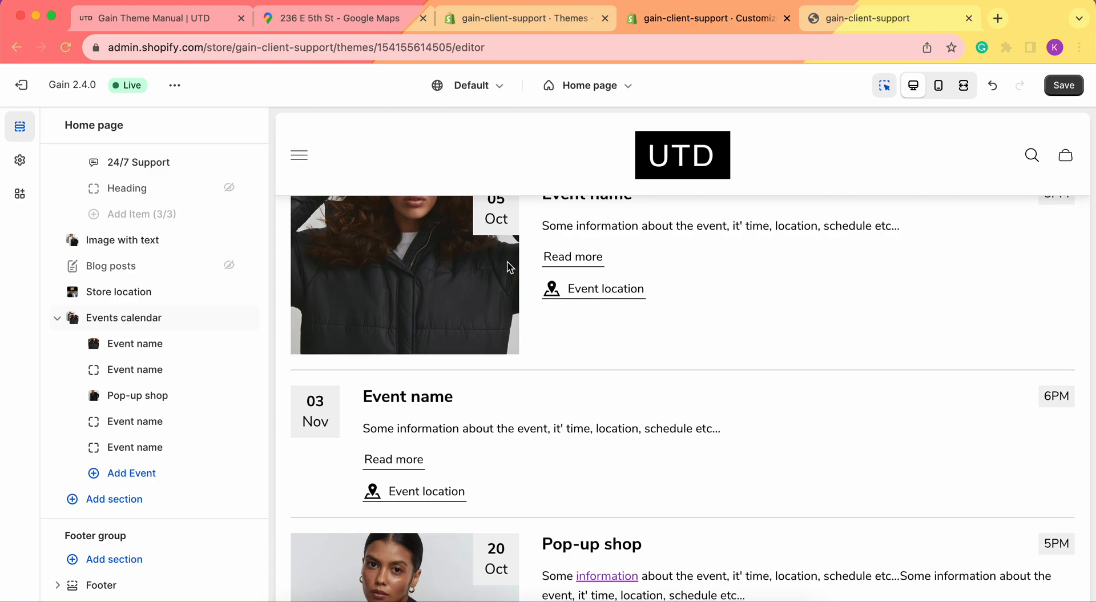
Hide the 03 Nov event from the calendar, then make it visible again
{"action": "scroll", "coordinate": [397, 183], "scroll_direction": "down", "scroll_amount": 2}
{"action": "scroll", "coordinate": [467, 359], "scroll_direction": "down", "scroll_amount": 1}
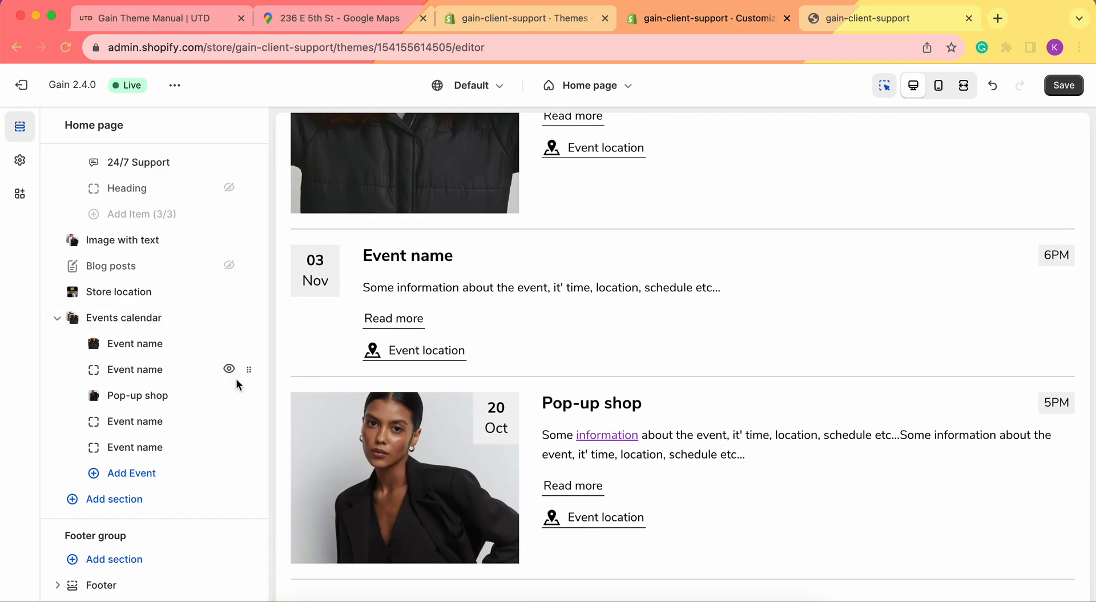
{"action": "left_click", "coordinate": [230, 371]}
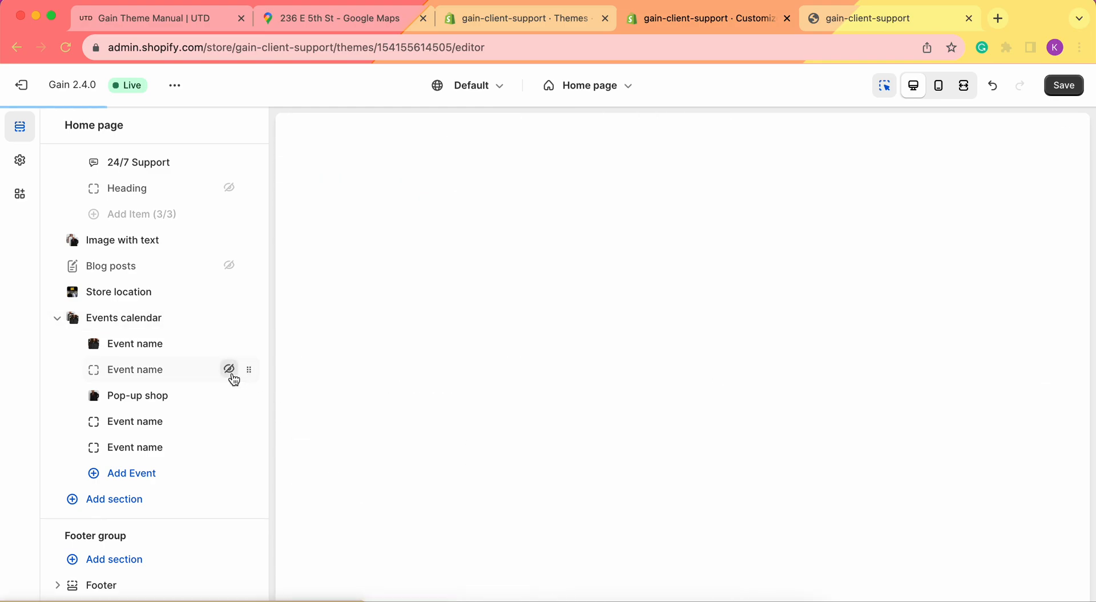
{"action": "scroll", "coordinate": [440, 358], "scroll_direction": "down", "scroll_amount": 1}
{"action": "scroll", "coordinate": [442, 359], "scroll_direction": "down", "scroll_amount": 2}
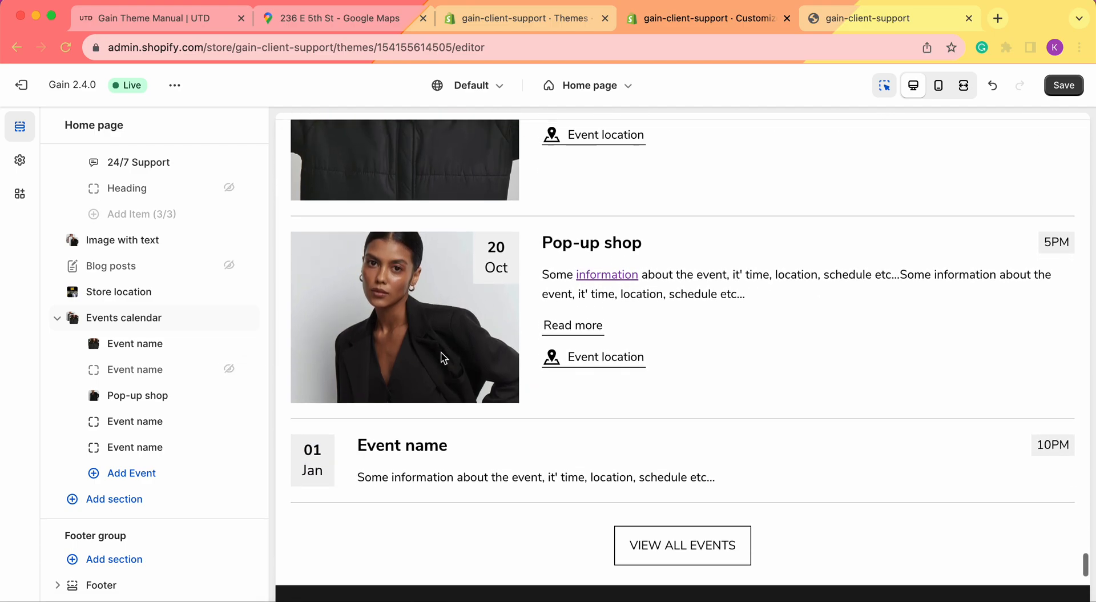
{"action": "scroll", "coordinate": [442, 360], "scroll_direction": "up", "scroll_amount": 3}
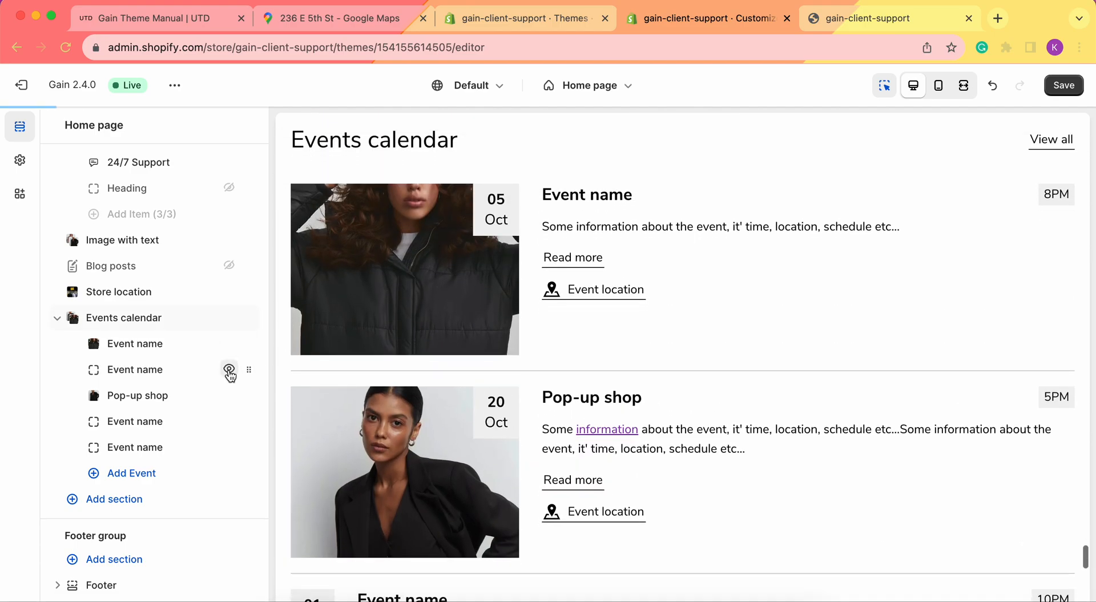
{"action": "left_click", "coordinate": [229, 370]}
Remove an extra Event name block, toggle the Events calendar section off and on, and try moving it up
{"action": "left_click", "coordinate": [133, 447]}
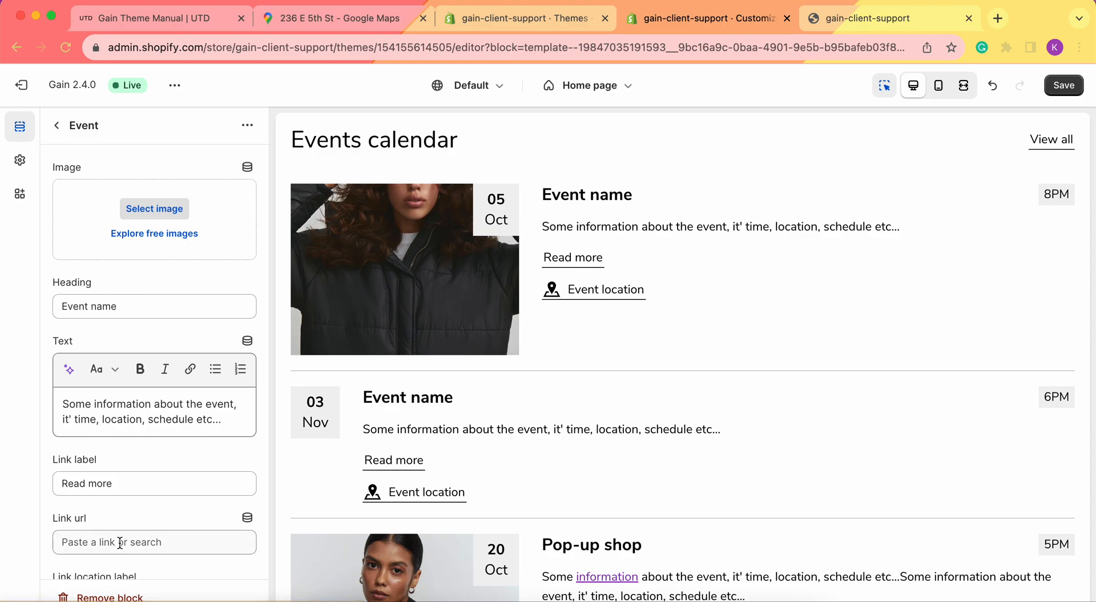
{"action": "left_click", "coordinate": [109, 597]}
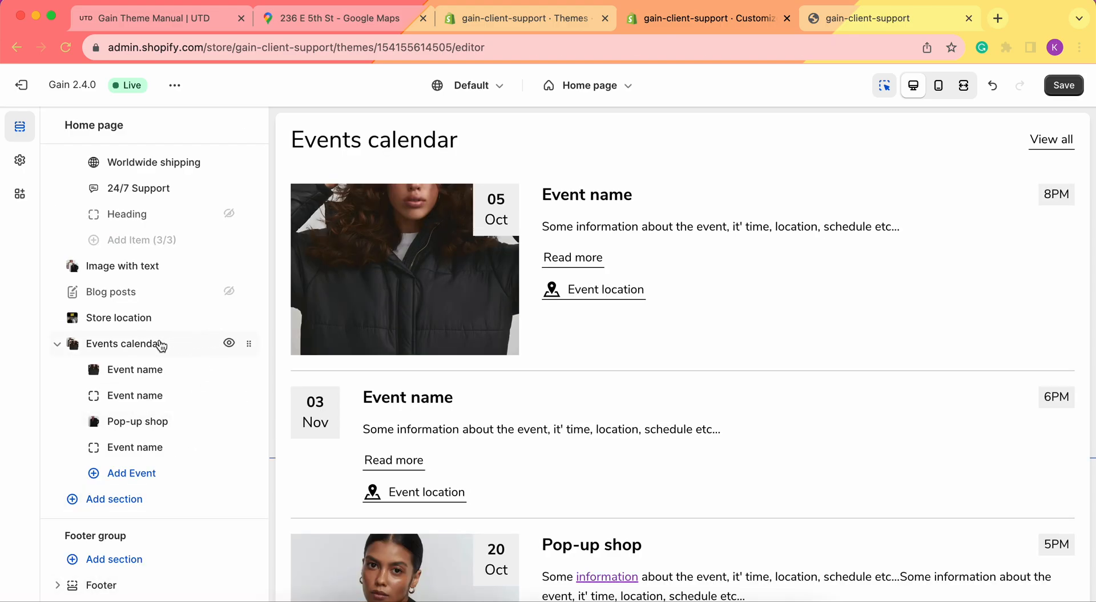
{"action": "left_click", "coordinate": [229, 344]}
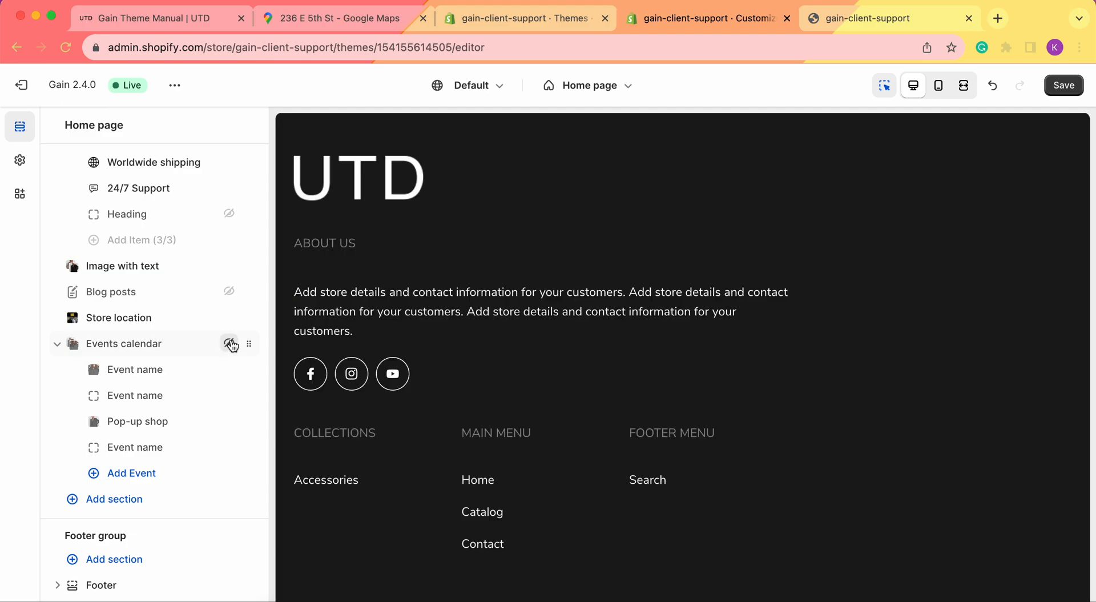
{"action": "scroll", "coordinate": [579, 350], "scroll_direction": "up", "scroll_amount": 9}
{"action": "scroll", "coordinate": [579, 351], "scroll_direction": "down", "scroll_amount": 4}
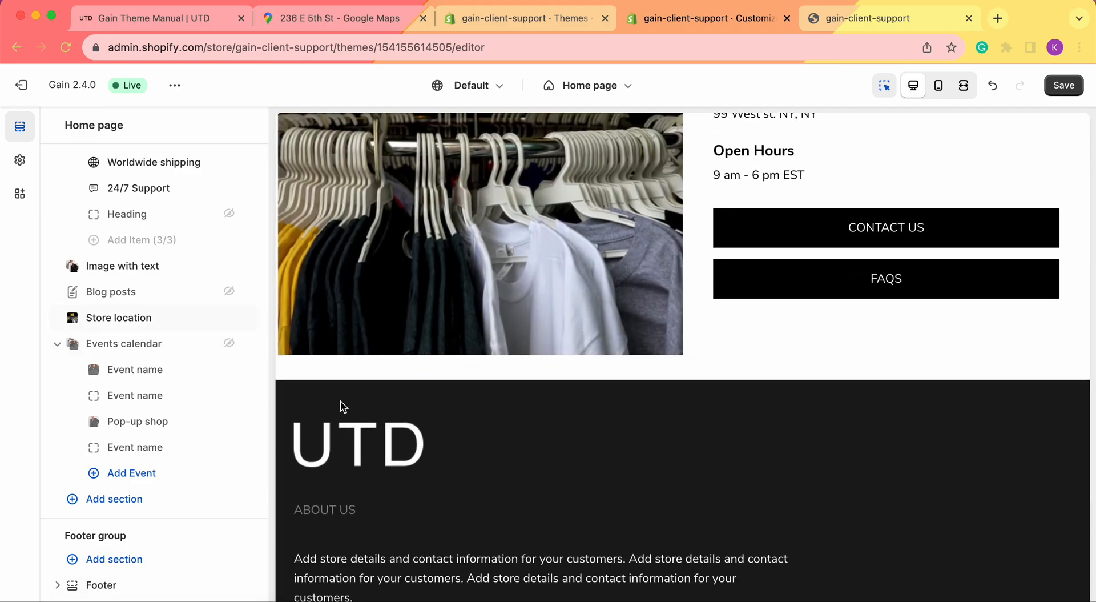
{"action": "left_click", "coordinate": [230, 344]}
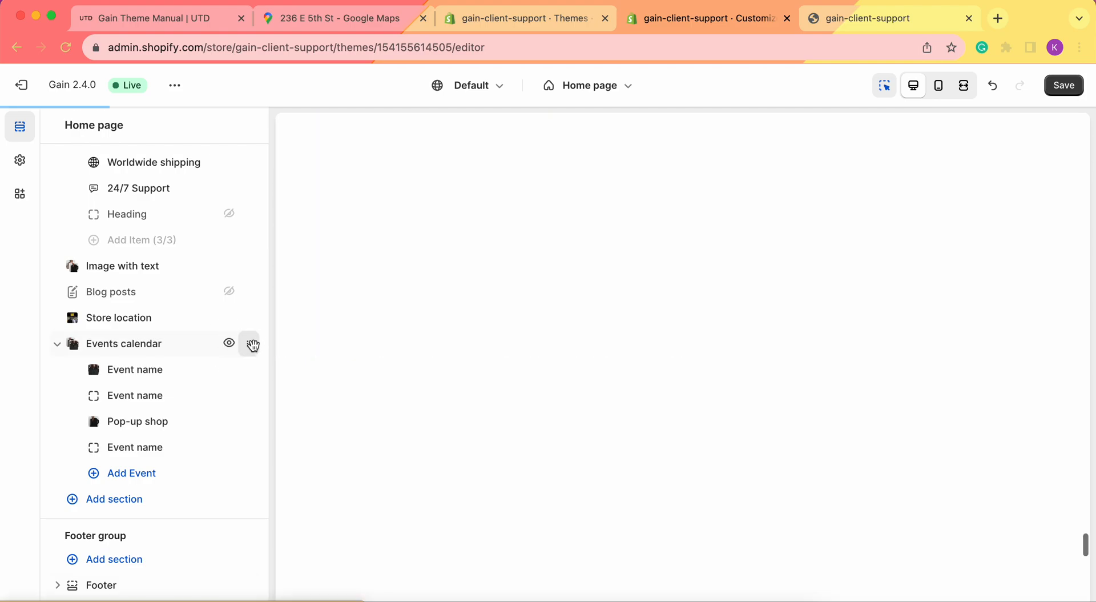
{"action": "left_click_drag", "start_coordinate": [248, 345], "coordinate": [204, 348]}
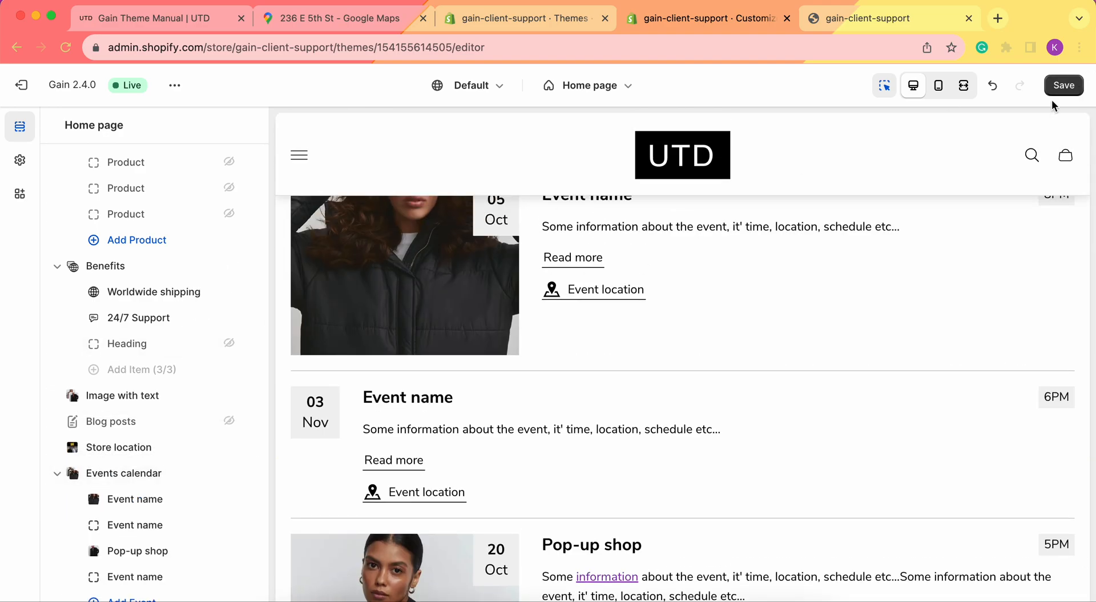
Save the theme so the reordered Events calendar, led by 05 Oct, is stored
{"action": "left_click", "coordinate": [1057, 90]}
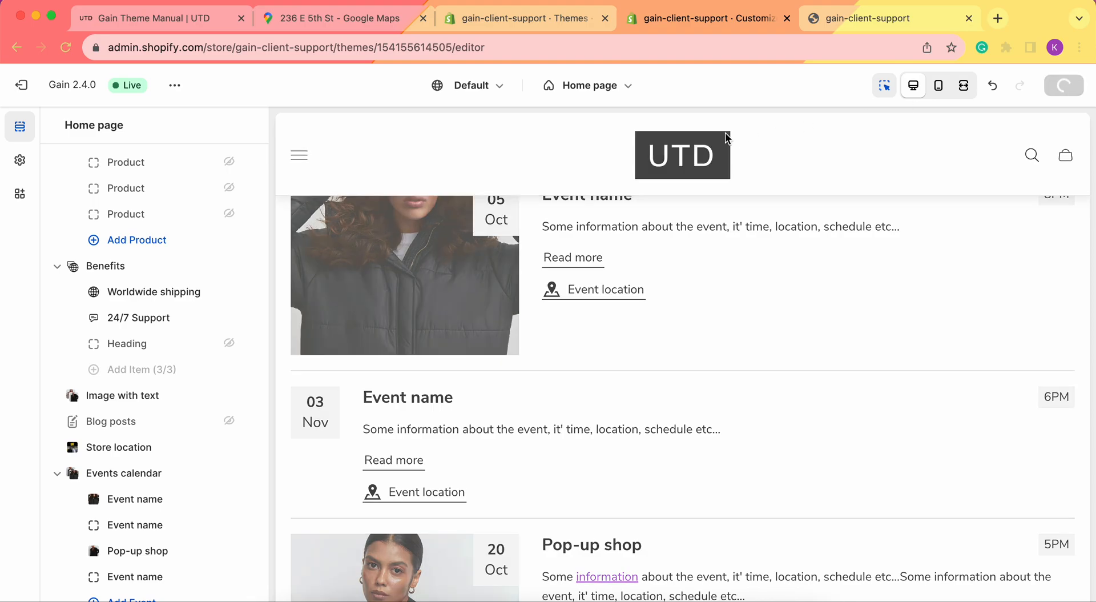
{"action": "scroll", "coordinate": [759, 245], "scroll_direction": "down", "scroll_amount": 3}
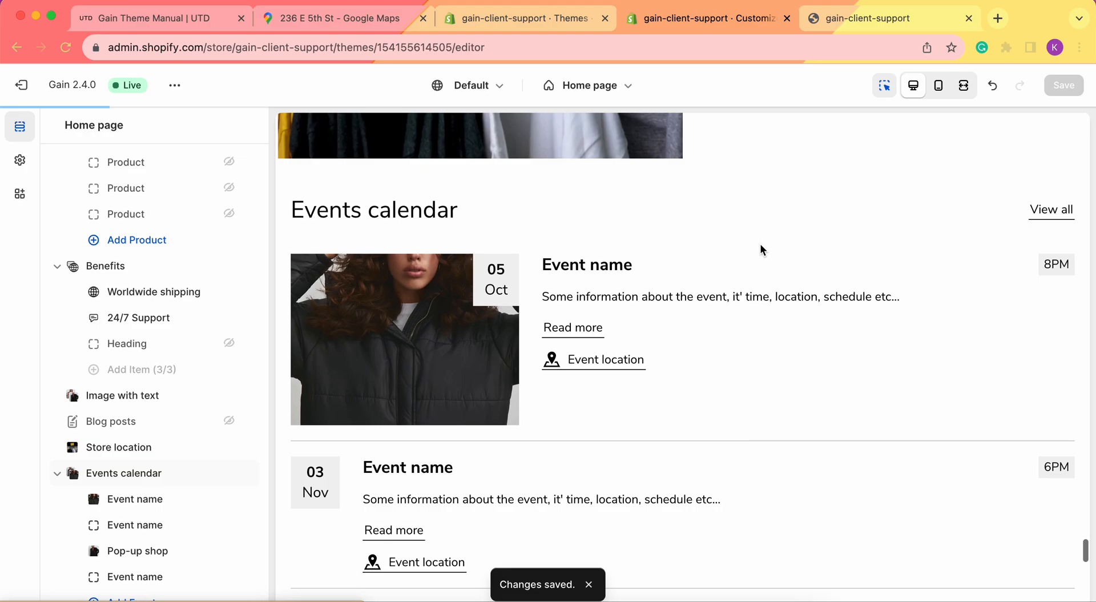
{"action": "scroll", "coordinate": [747, 333], "scroll_direction": "down", "scroll_amount": 5}
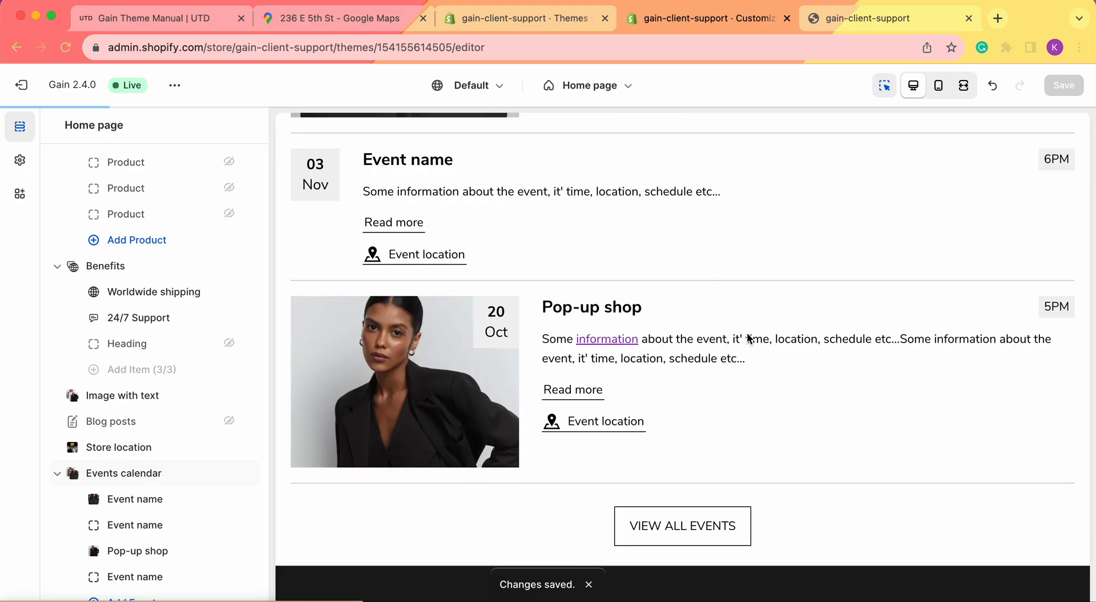